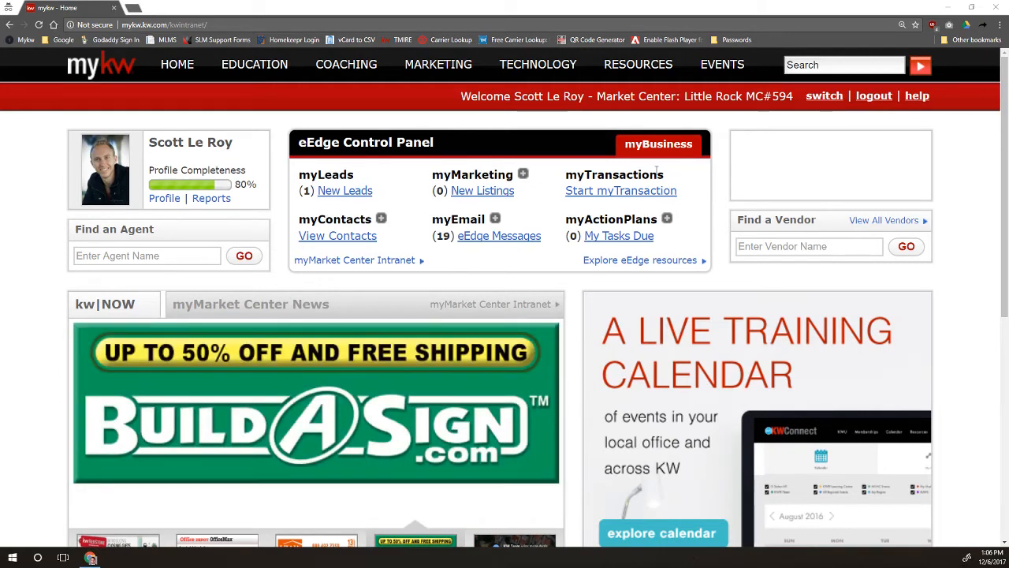
# Step: Open the KW Websites technology page and go to the agent website's admin dashboard
pyautogui.moveTo(538, 67)
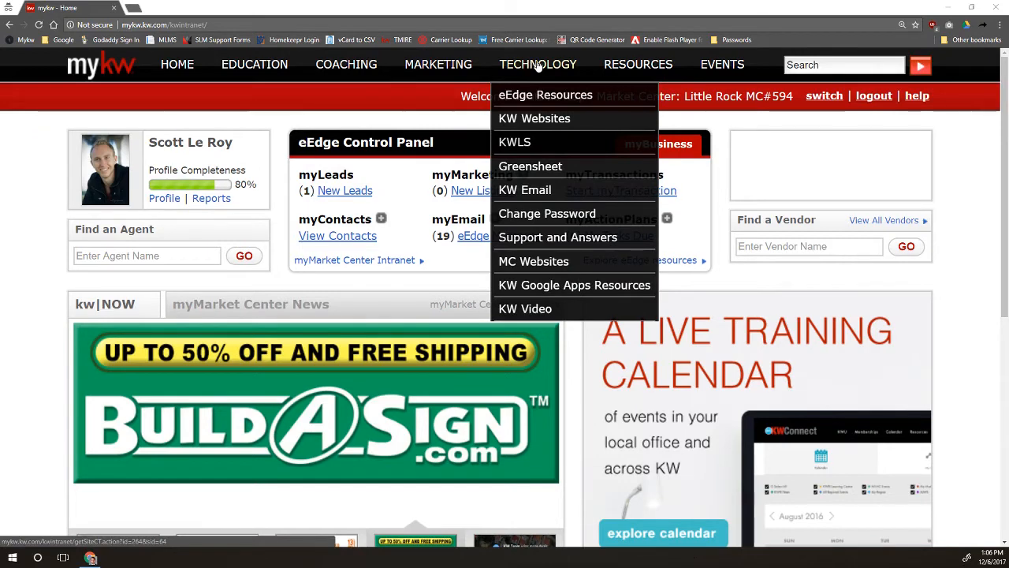
pyautogui.click(541, 120)
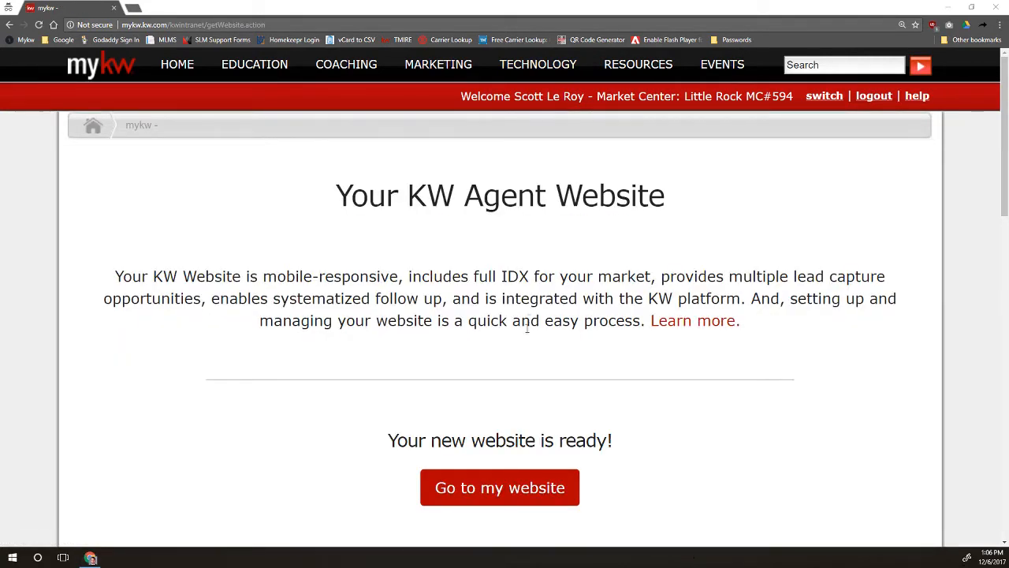
pyautogui.scroll(-2, 505, 463)
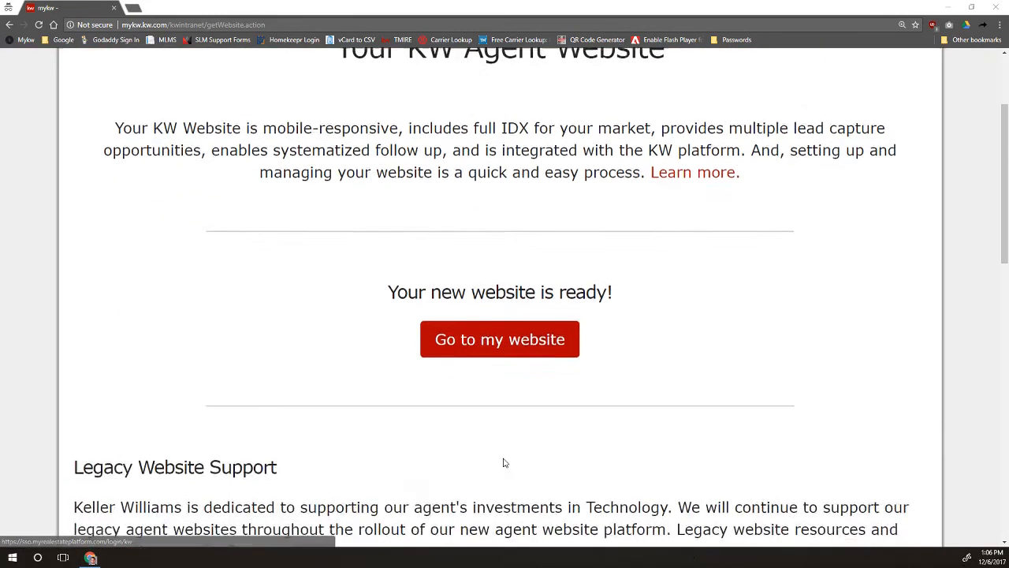
pyautogui.scroll(2, 506, 463)
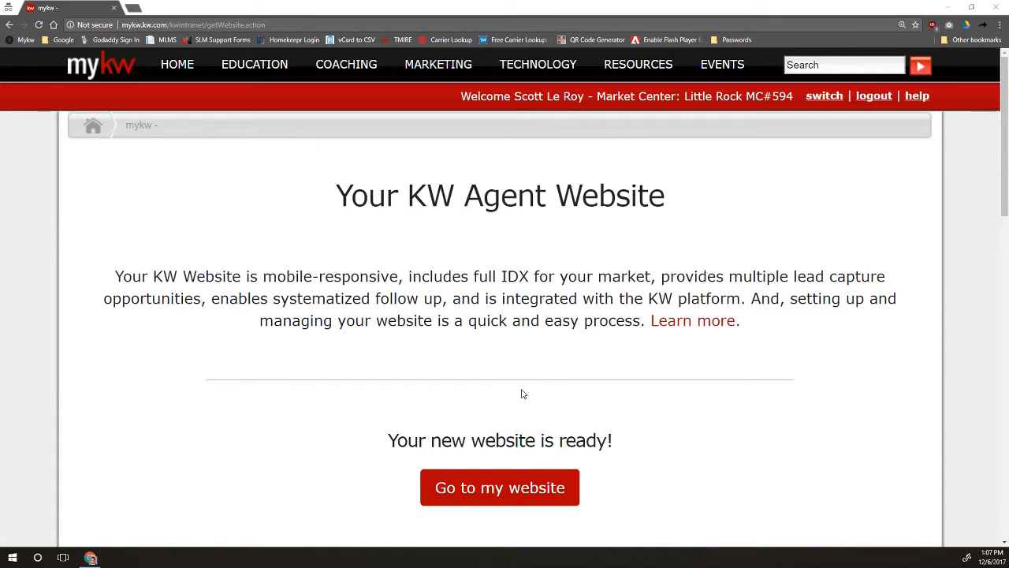
pyautogui.click(494, 489)
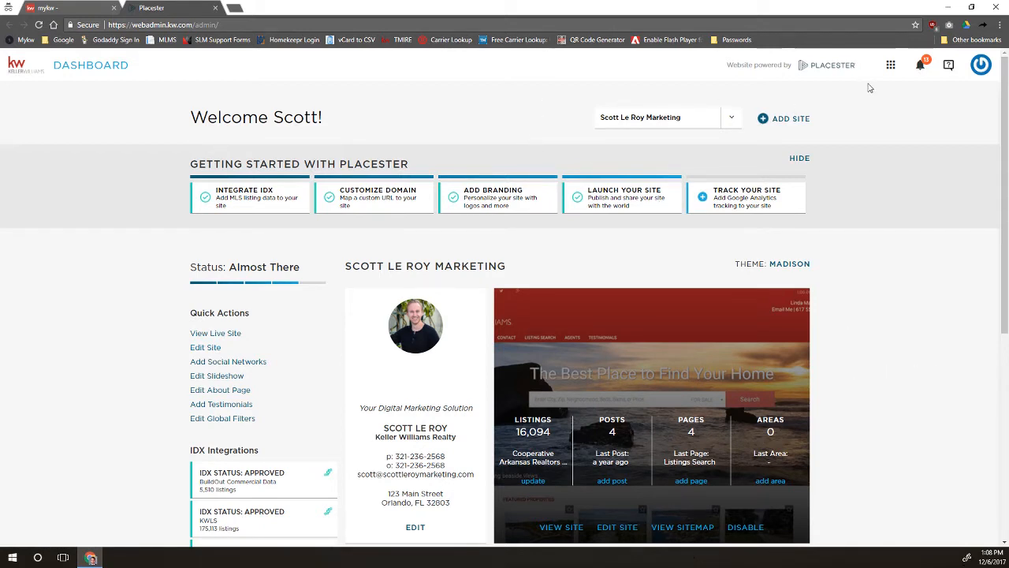
# Step: View the list of sites in the Sites app and return to the dashboard
pyautogui.click(892, 69)
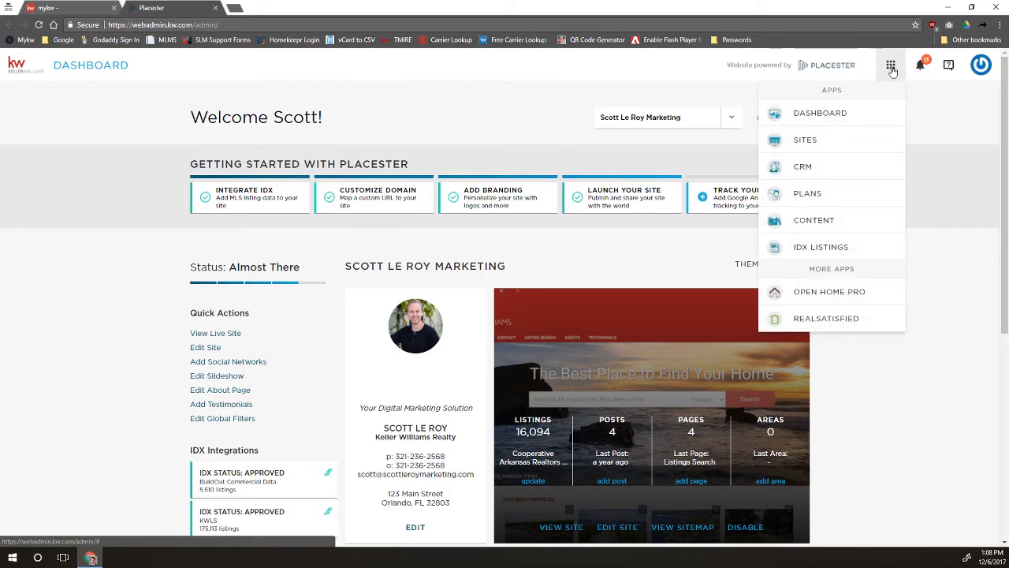
pyautogui.click(803, 147)
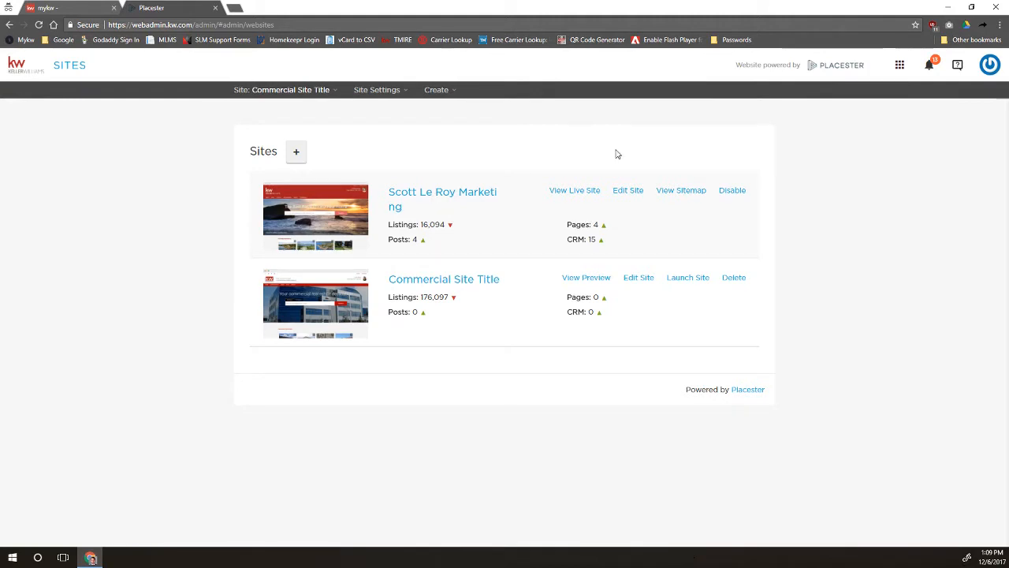
pyautogui.click(900, 64)
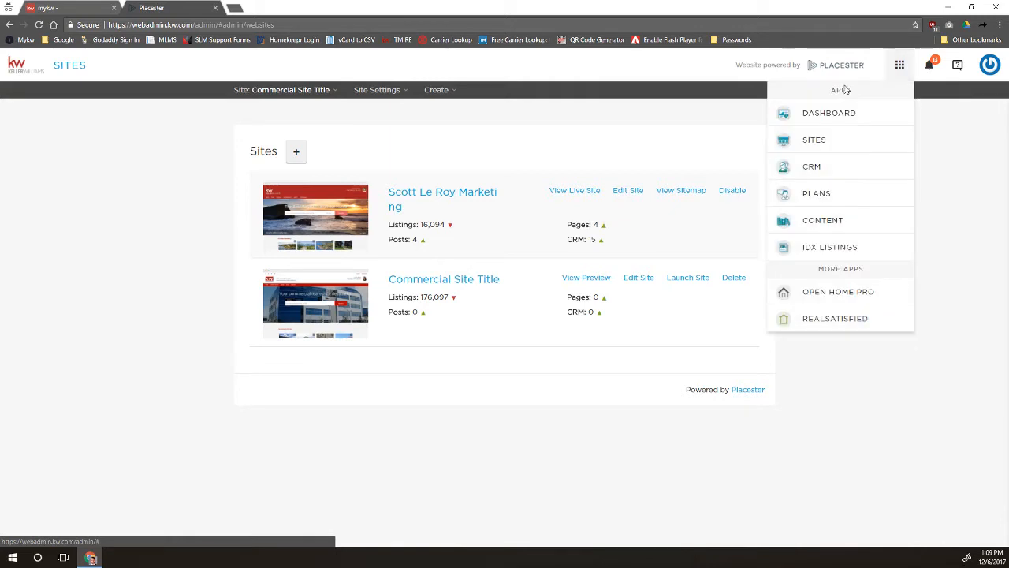
pyautogui.click(828, 114)
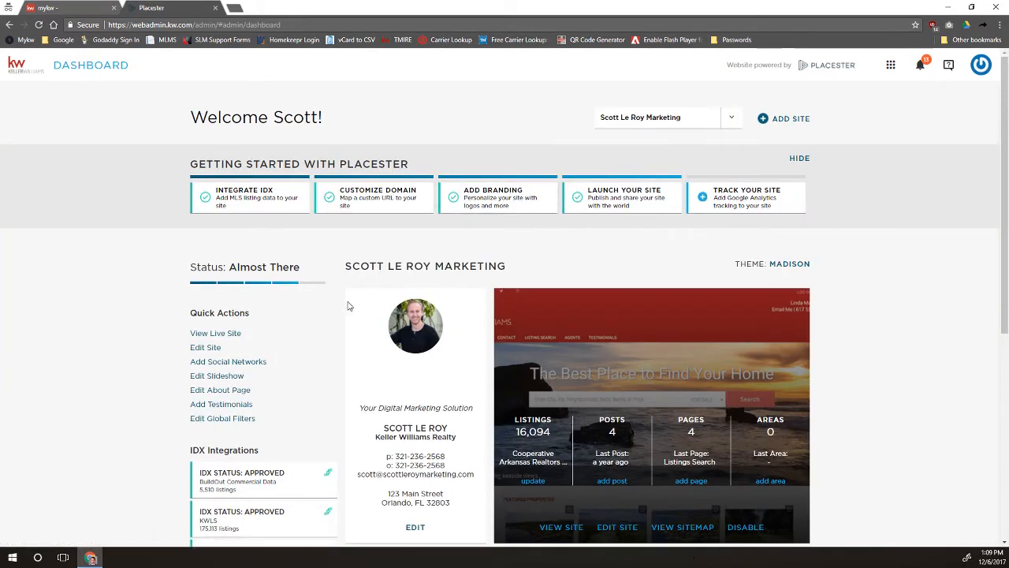
# Step: Open the marketing site for editing and review its listings, site design and additional settings
pyautogui.click(206, 347)
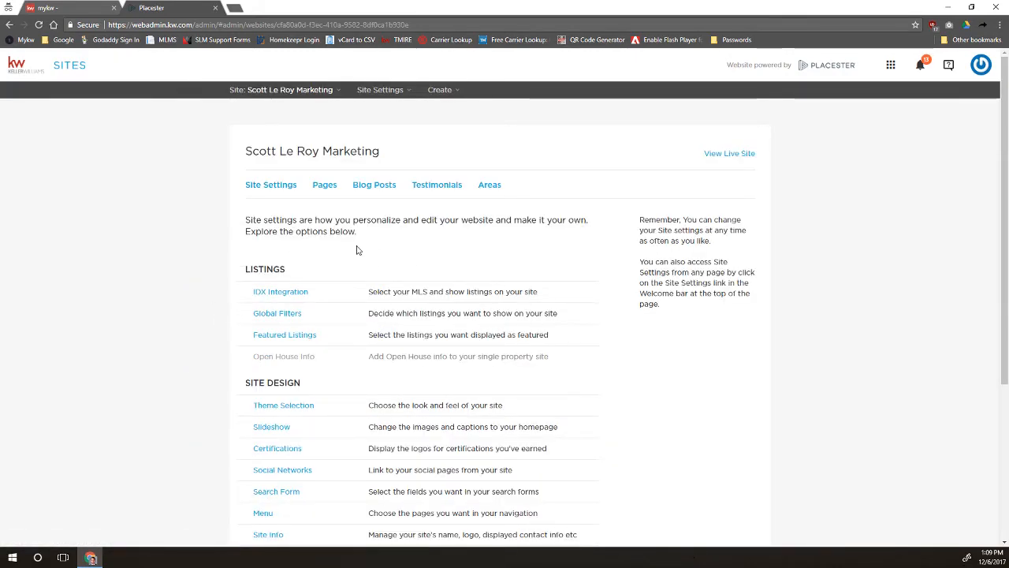
pyautogui.scroll(-2, 369, 263)
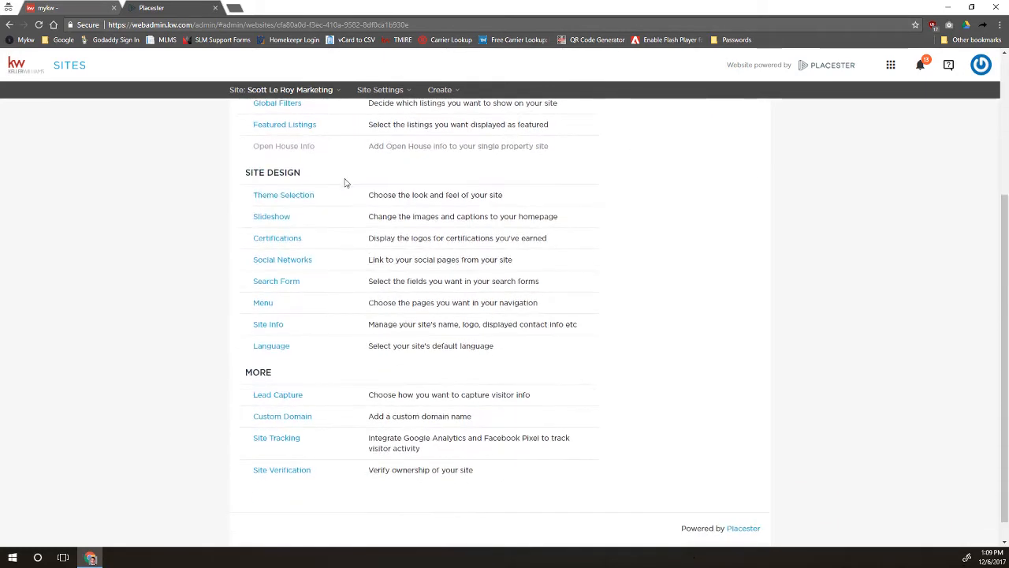
pyautogui.scroll(2, 344, 230)
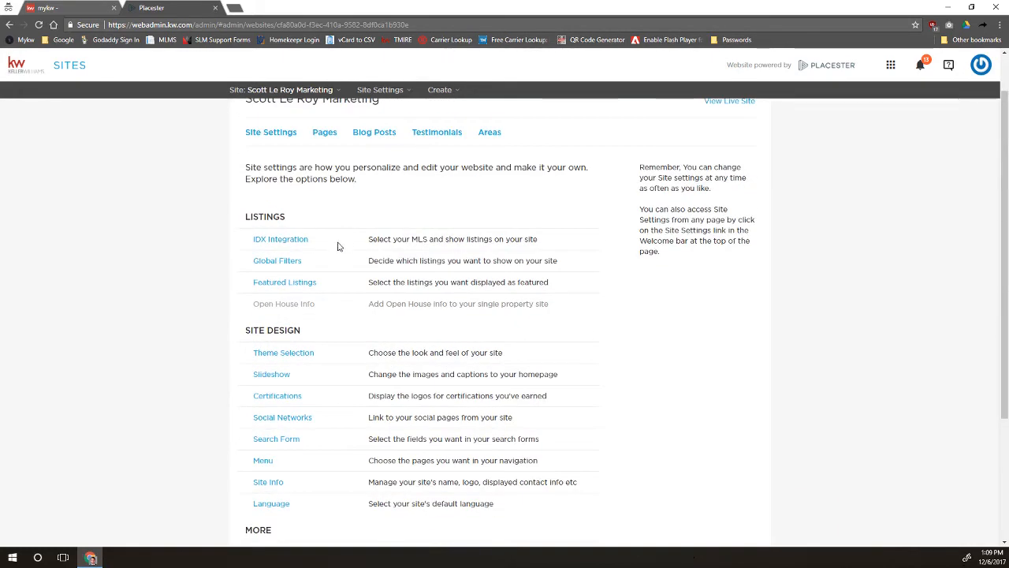
pyautogui.scroll(-2, 340, 249)
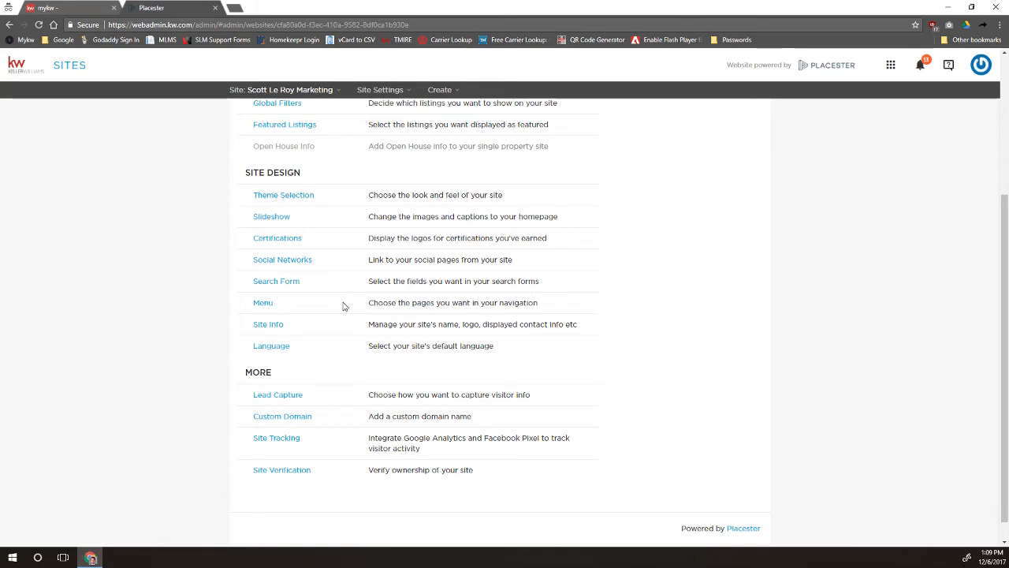
pyautogui.scroll(3, 343, 299)
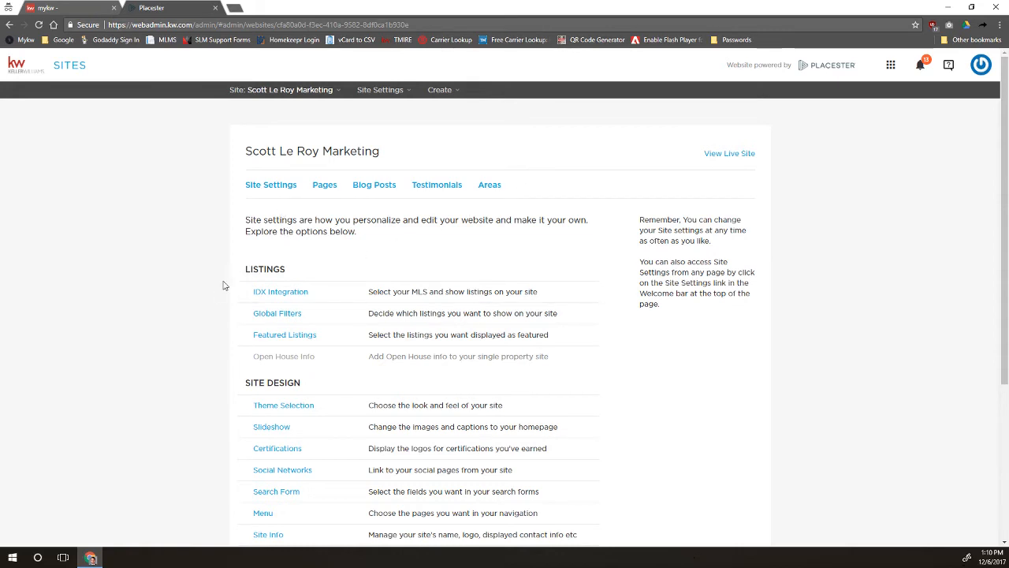
# Step: Examine the Custom Domain settings at a larger page zoom, including the provided subdomain, help articles and custom domain field, and close them
pyautogui.scroll(-3, 214, 367)
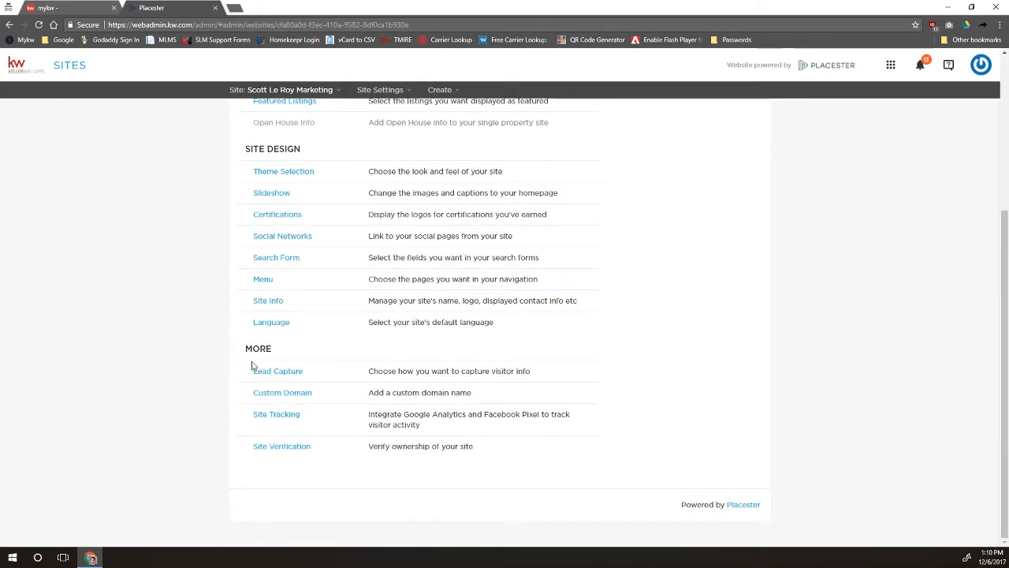
pyautogui.click(284, 393)
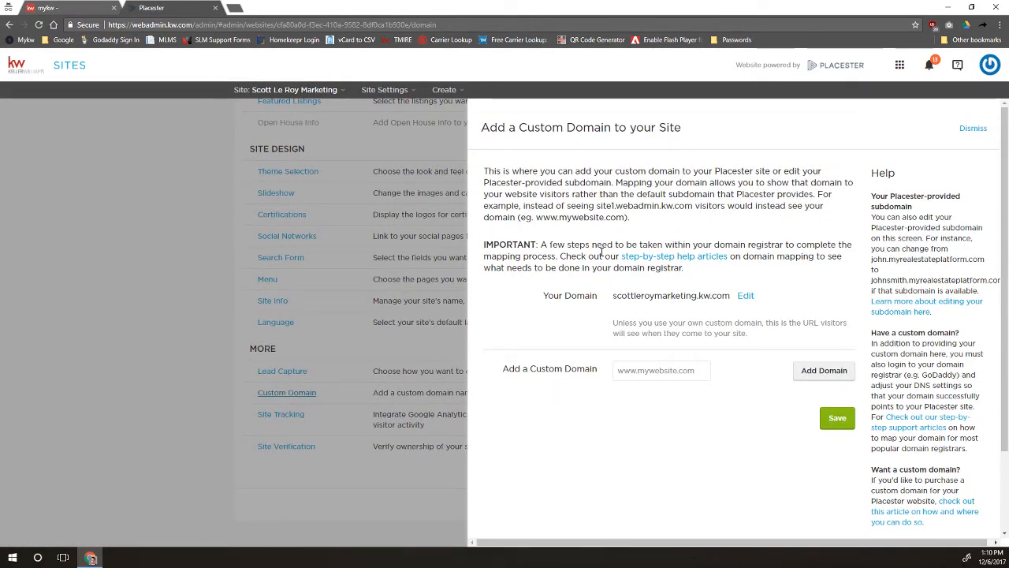
pyautogui.moveTo(612, 296); pyautogui.dragTo(732, 297)
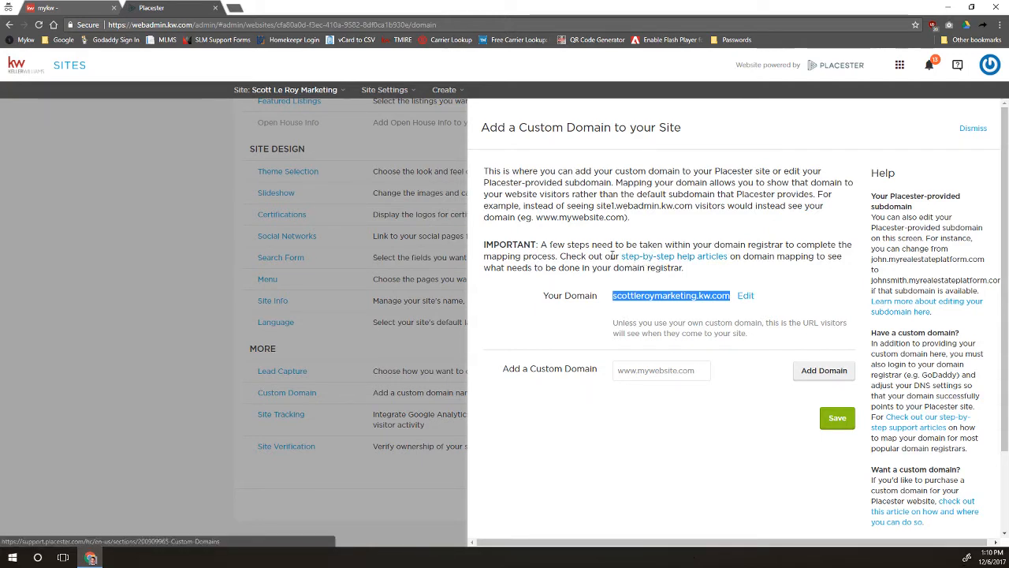
pyautogui.moveTo(616, 257); pyautogui.dragTo(743, 261)
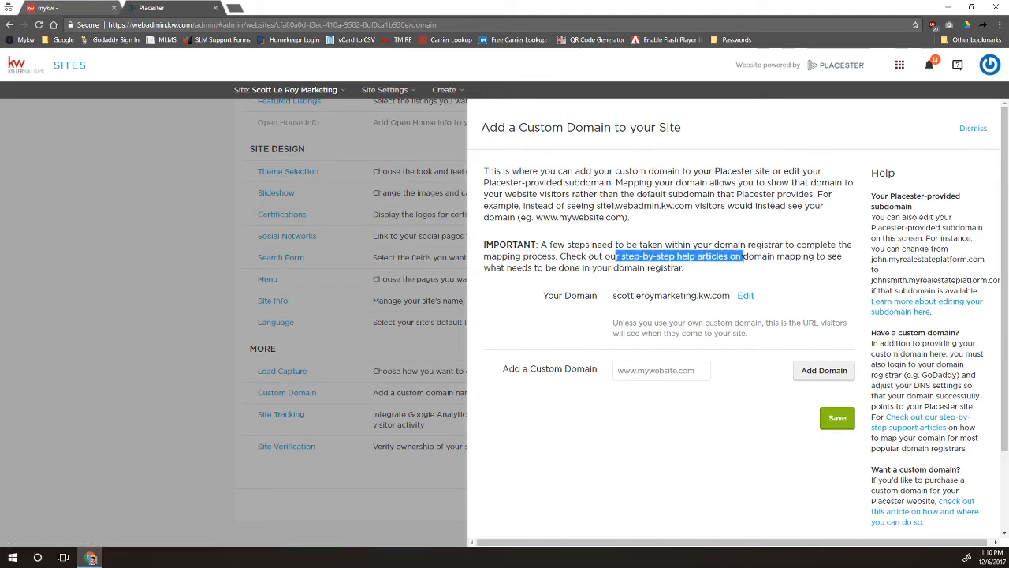
pyautogui.hotkey('ctrl', '+')
pyautogui.hotkey('ctrl', '+')
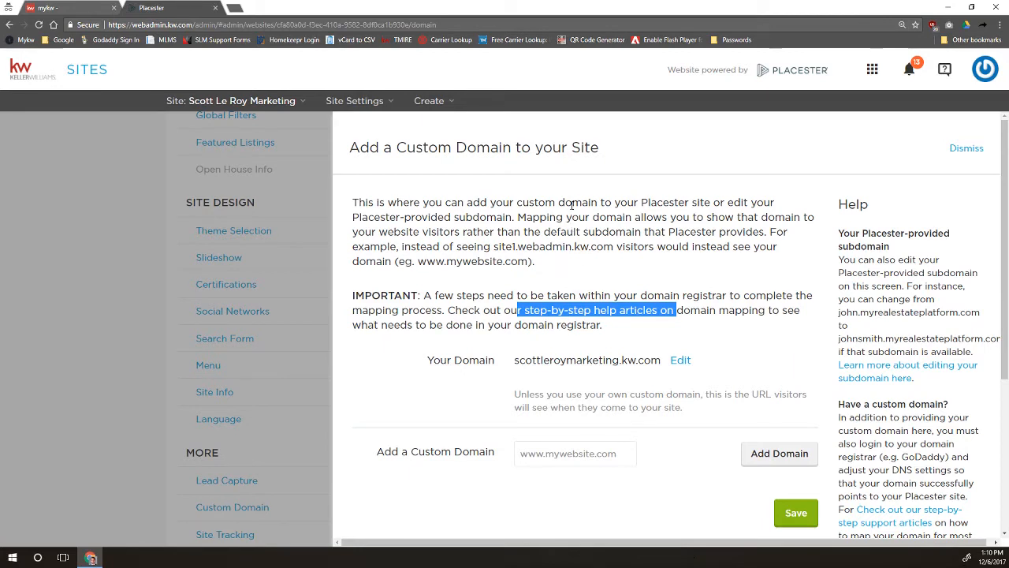
pyautogui.click(635, 282)
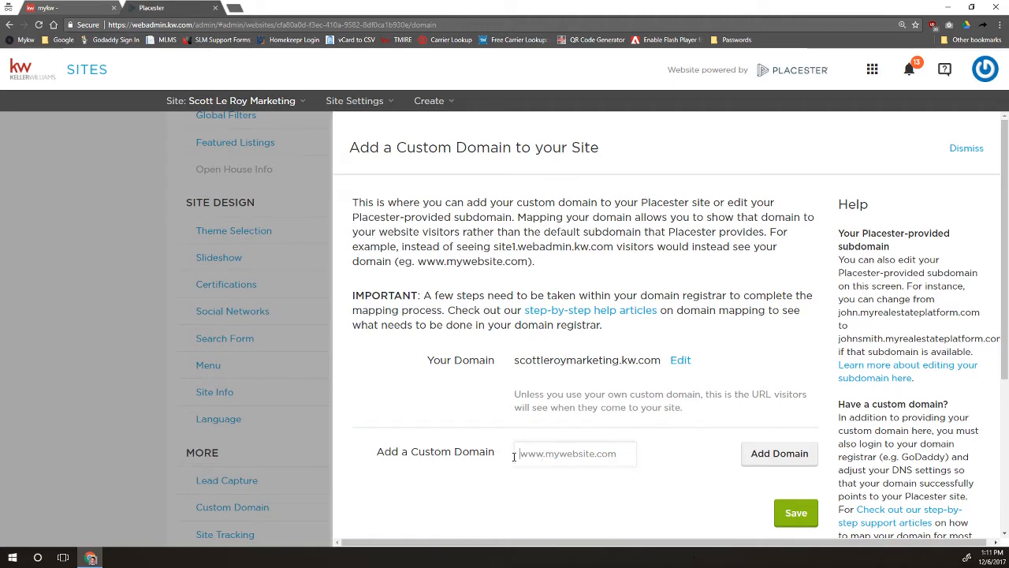
pyautogui.click(539, 454)
pyautogui.moveTo(665, 360); pyautogui.dragTo(515, 363)
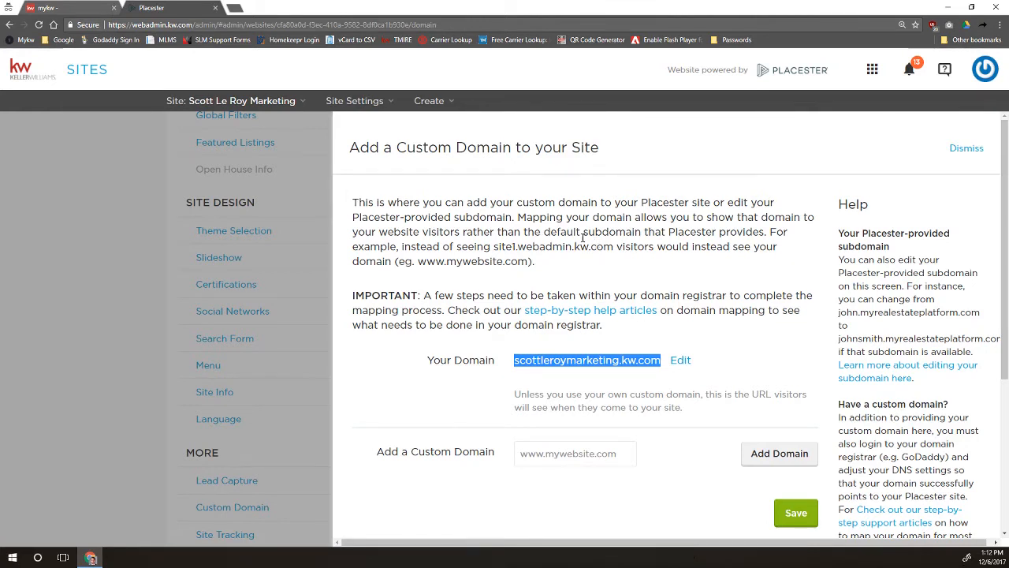
pyautogui.click(270, 231)
# Step: Look at the Site Tracking settings with the Google Analytics Tracking ID field and close them without entering anything
pyautogui.scroll(-3, 301, 281)
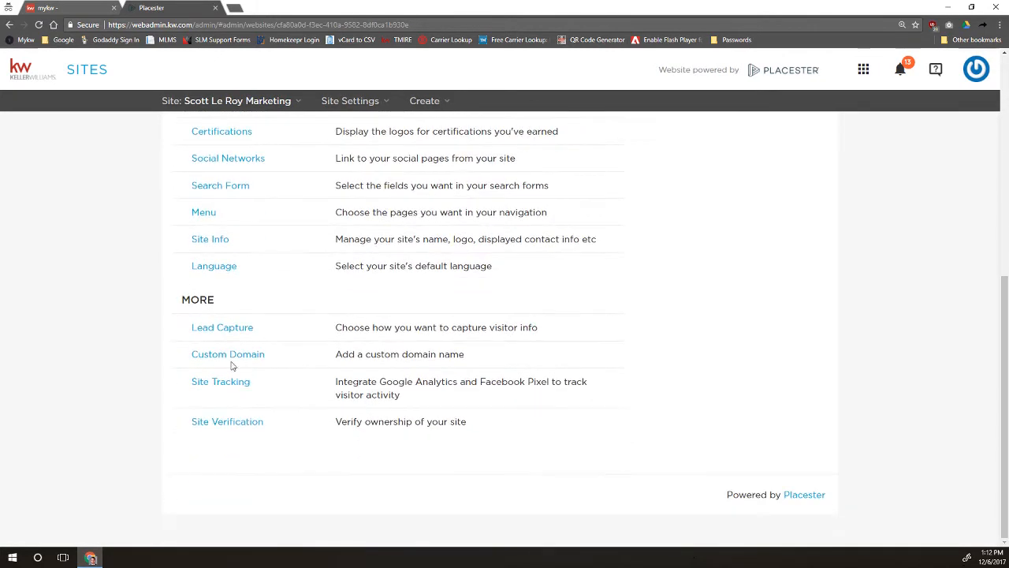
pyautogui.click(220, 382)
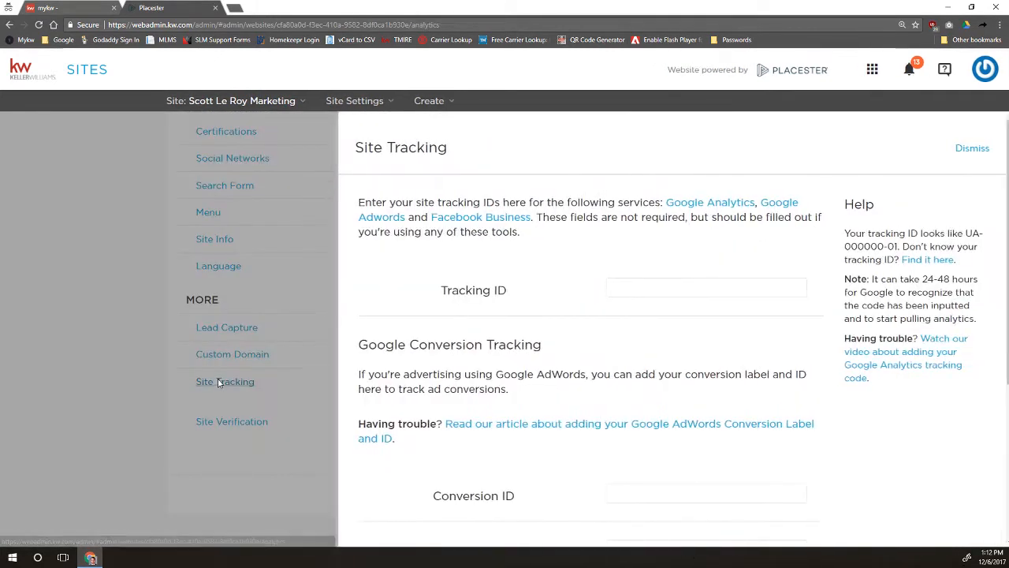
pyautogui.click(623, 282)
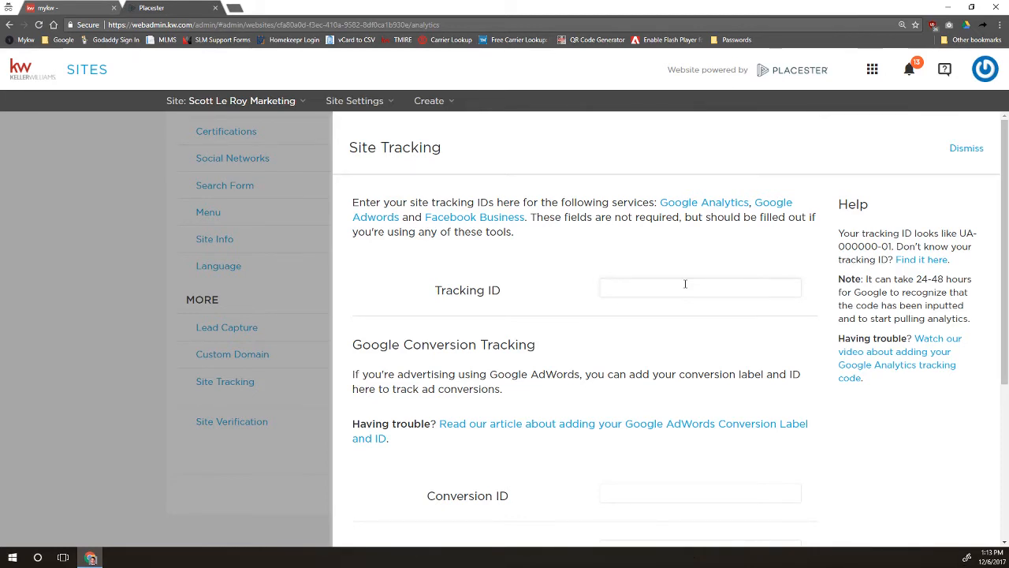
pyautogui.click(685, 284)
pyautogui.click(154, 318)
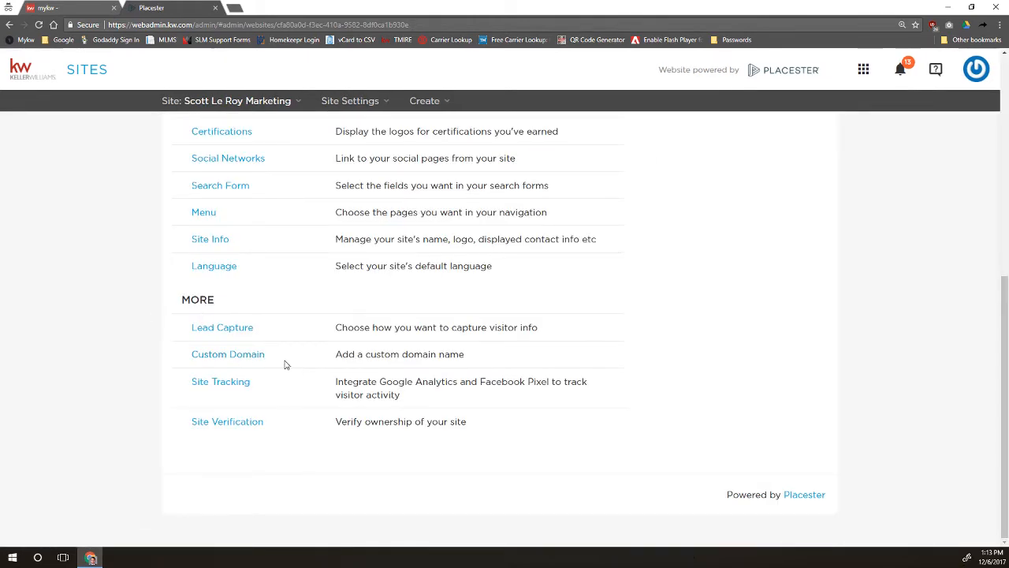
# Step: Open the list of the marketing site's pages
pyautogui.scroll(7, 284, 376)
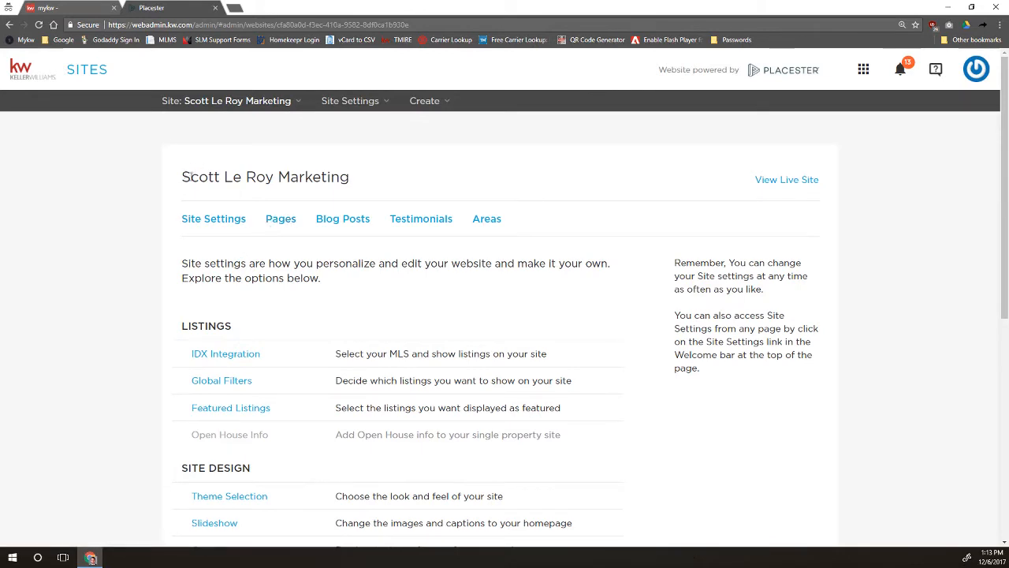
pyautogui.moveTo(183, 174); pyautogui.dragTo(373, 183)
pyautogui.click(353, 176)
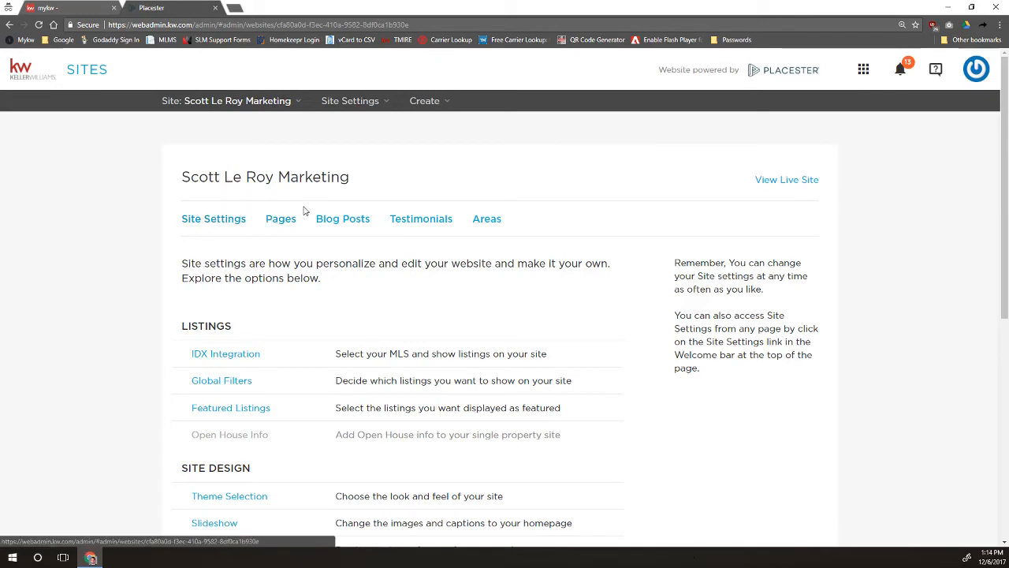
pyautogui.click(277, 224)
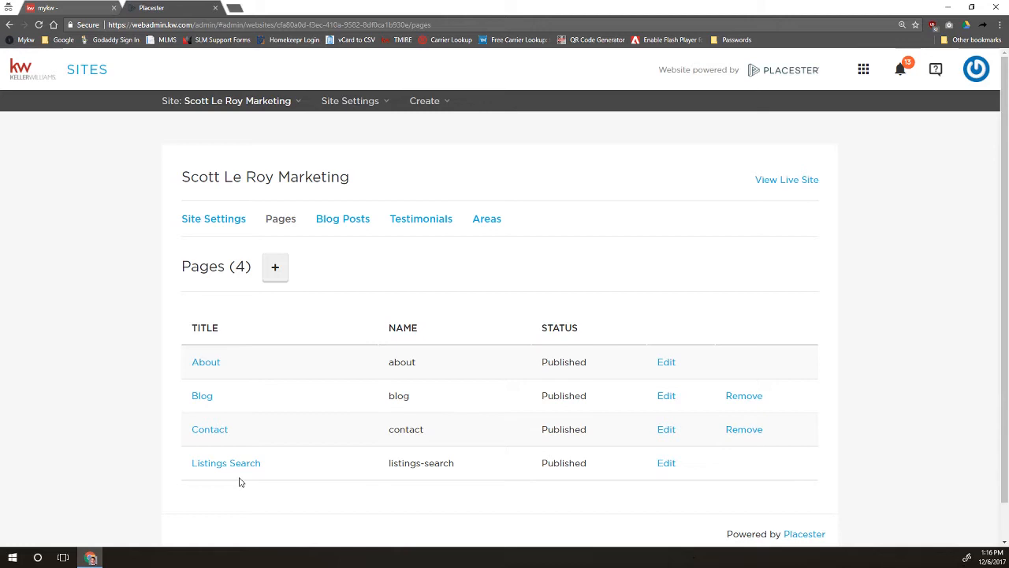
# Step: Start a new page for the site, title it "Your Favorite Listings" and check the slug generated from the title
pyautogui.click(278, 266)
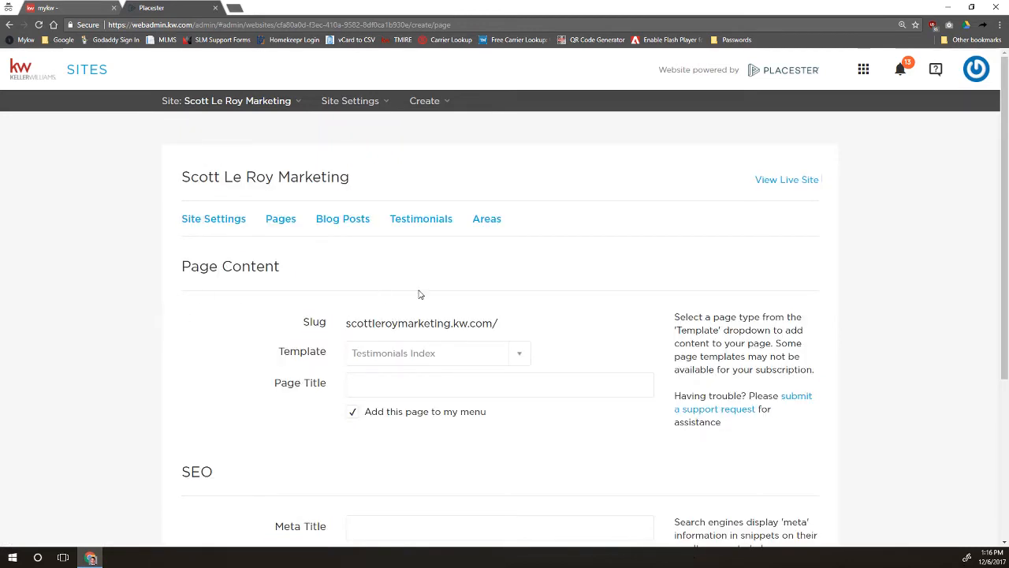
pyautogui.scroll(-1, 473, 259)
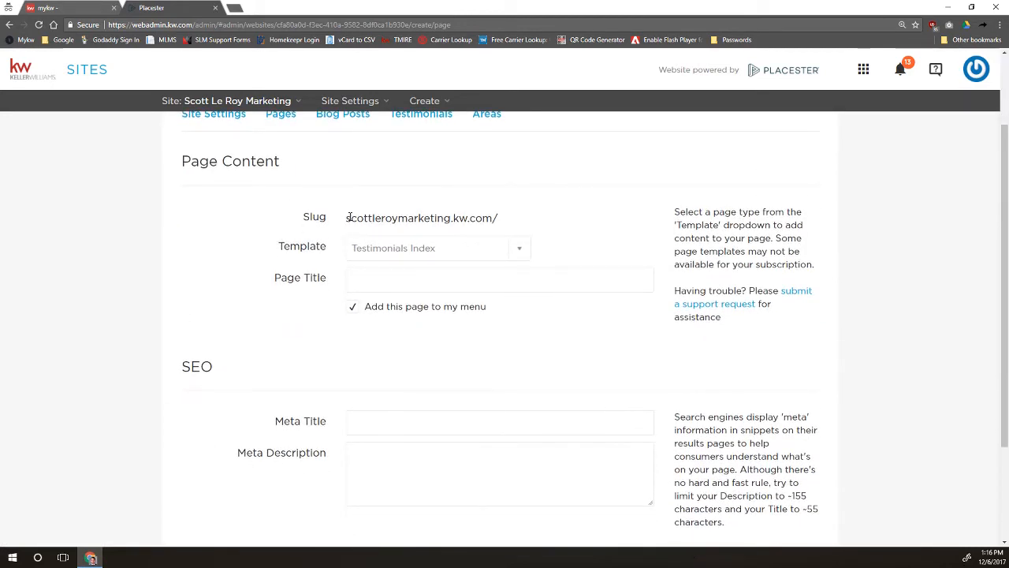
pyautogui.moveTo(349, 217); pyautogui.dragTo(516, 216)
pyautogui.click(545, 213)
pyautogui.click(482, 281)
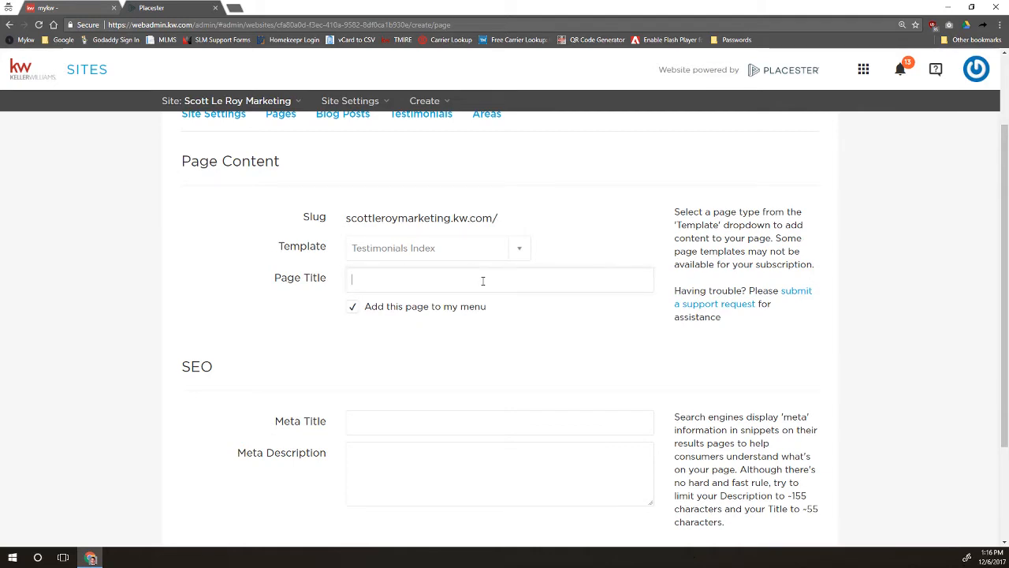
pyautogui.write('Your Favorite Listings')
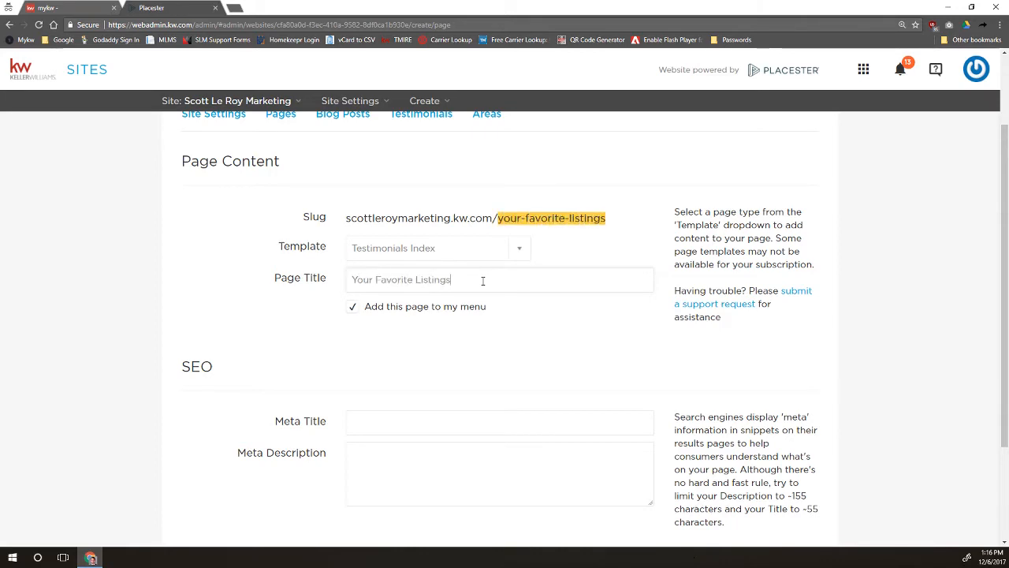
pyautogui.moveTo(498, 220); pyautogui.dragTo(352, 219)
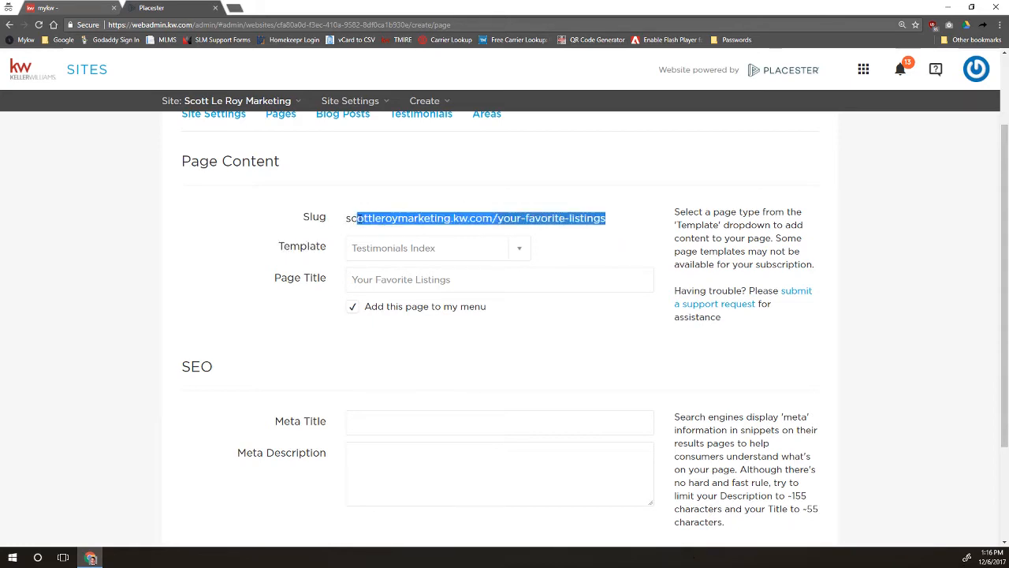
pyautogui.click(456, 219)
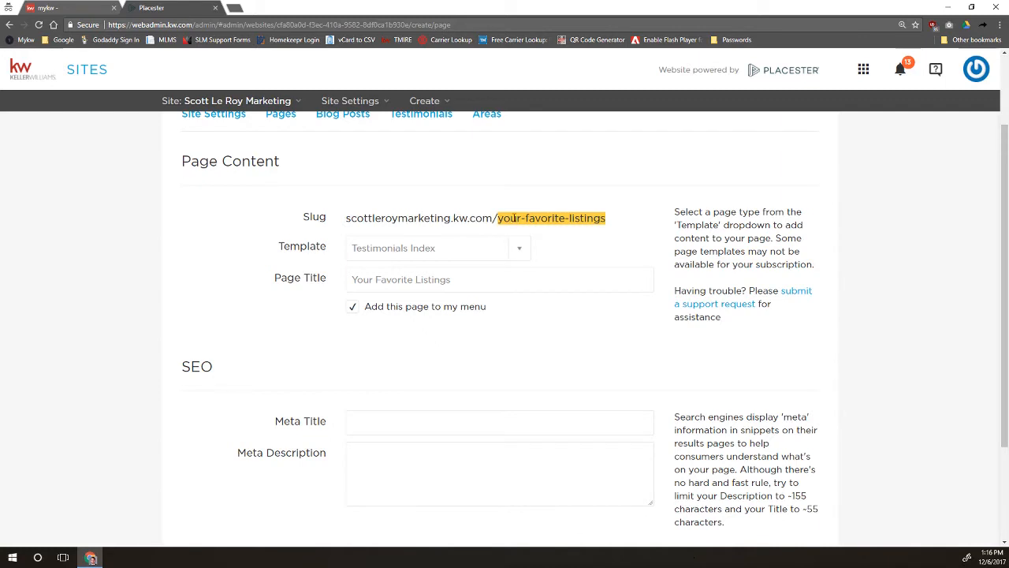
pyautogui.moveTo(498, 218); pyautogui.dragTo(608, 218)
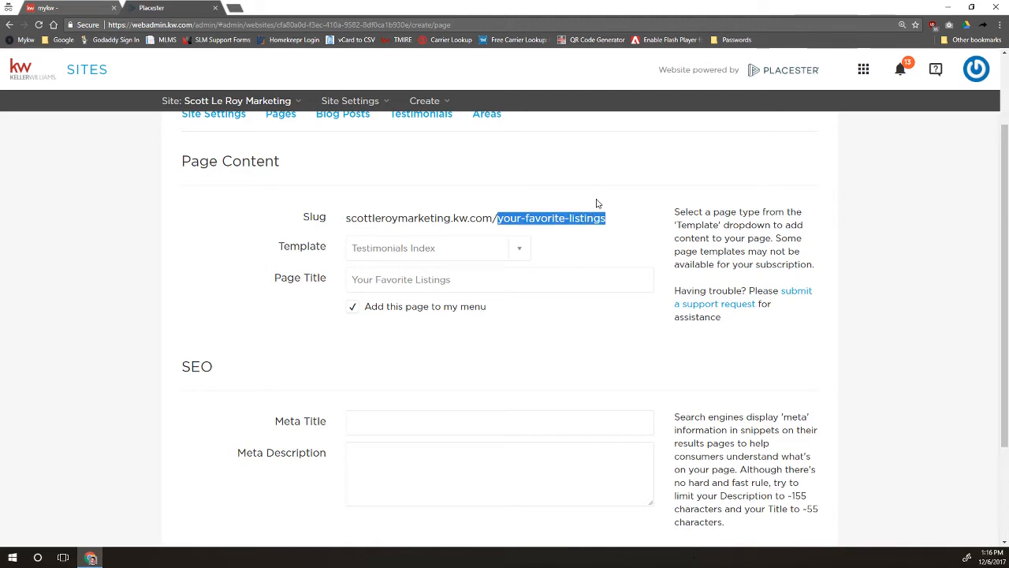
# Step: Look through the available page templates and set the new page's template to Client Profile
pyautogui.moveTo(455, 220); pyautogui.dragTo(632, 224)
pyautogui.click(633, 224)
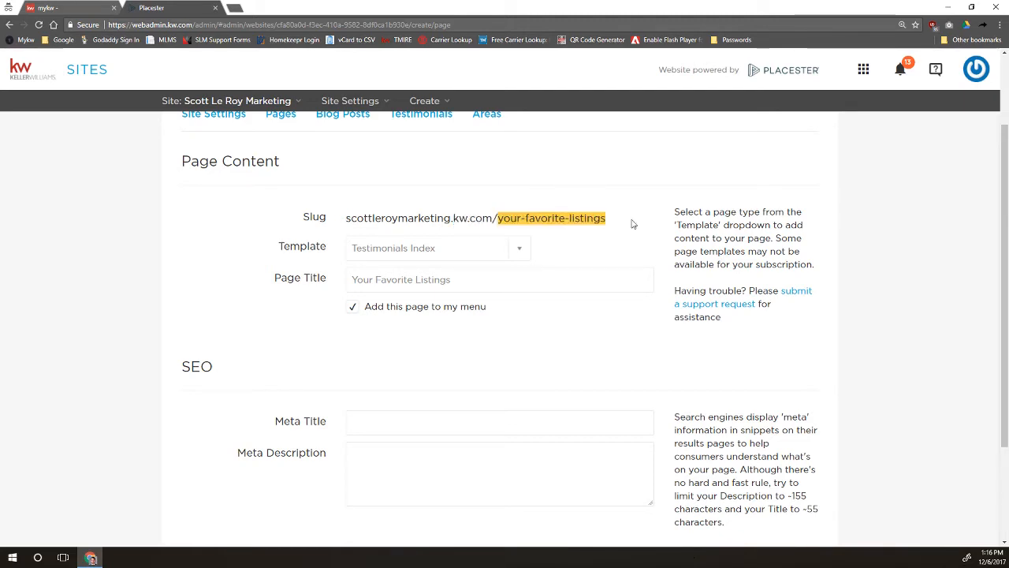
pyautogui.click(375, 251)
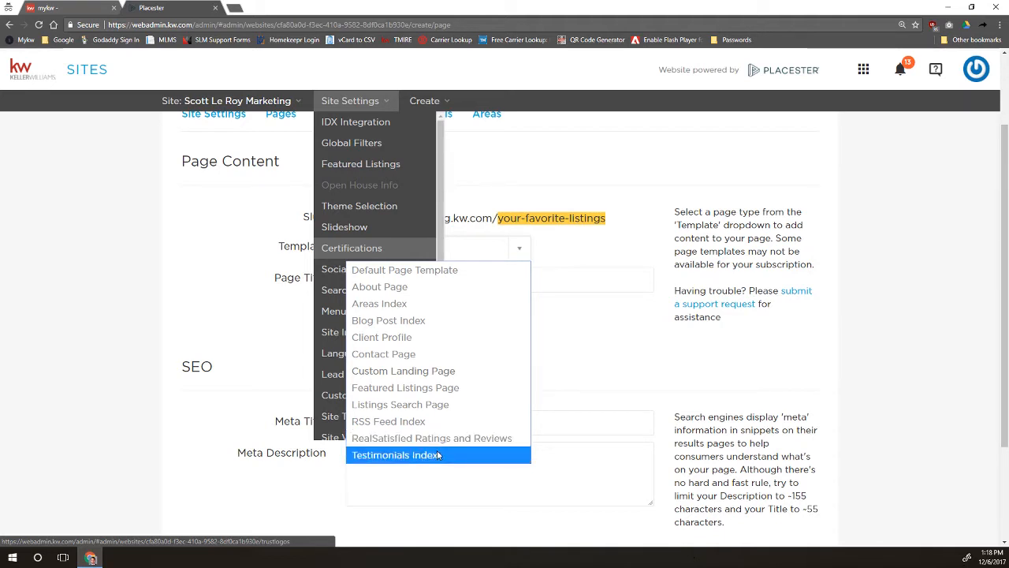
pyautogui.click(438, 455)
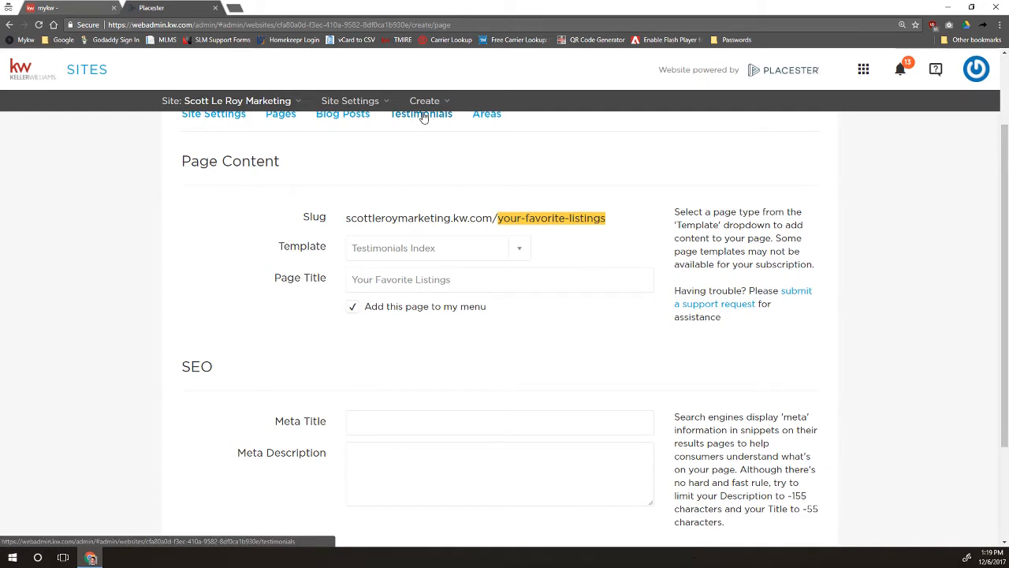
pyautogui.click(415, 257)
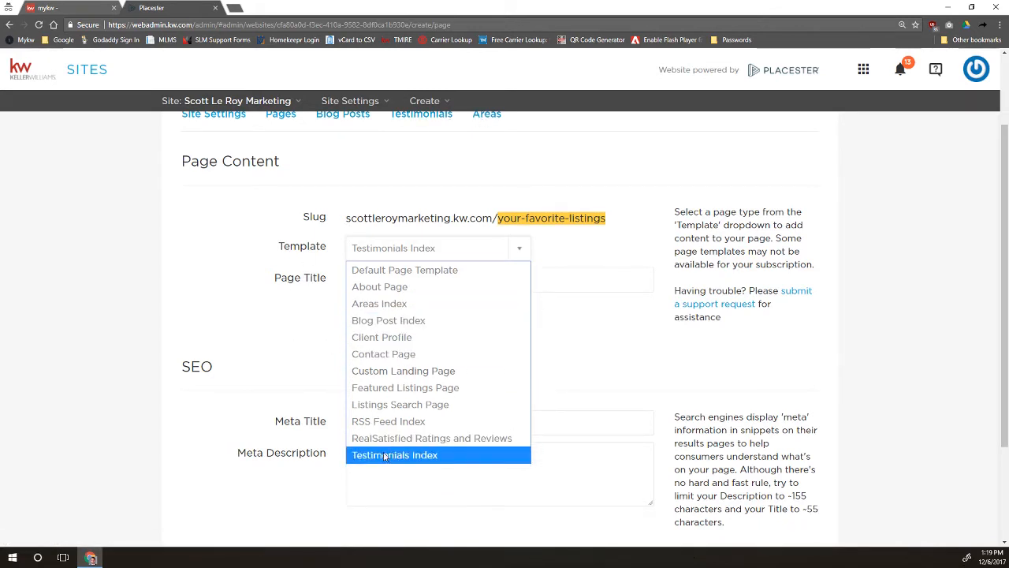
pyautogui.click(604, 332)
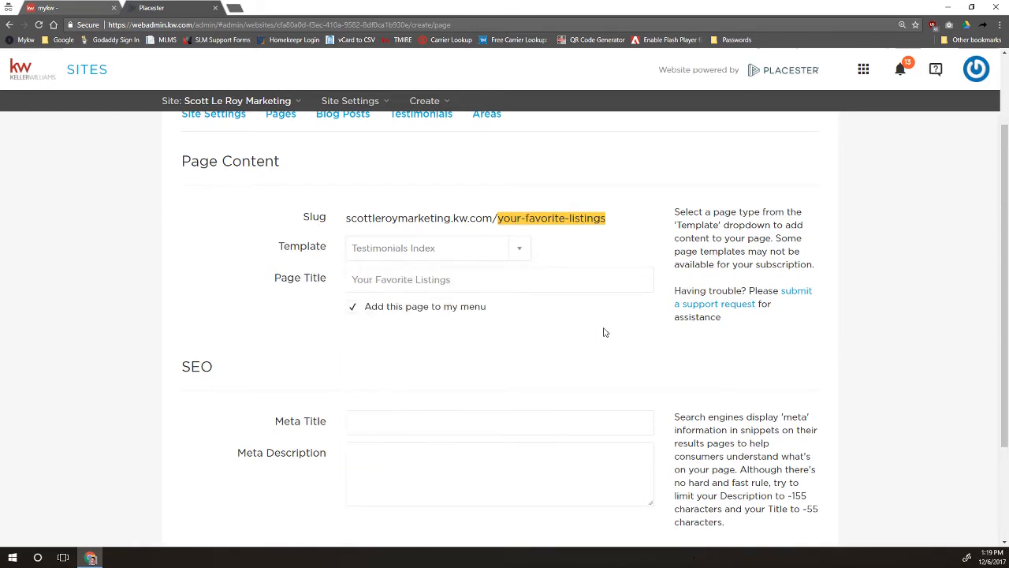
pyautogui.click(482, 255)
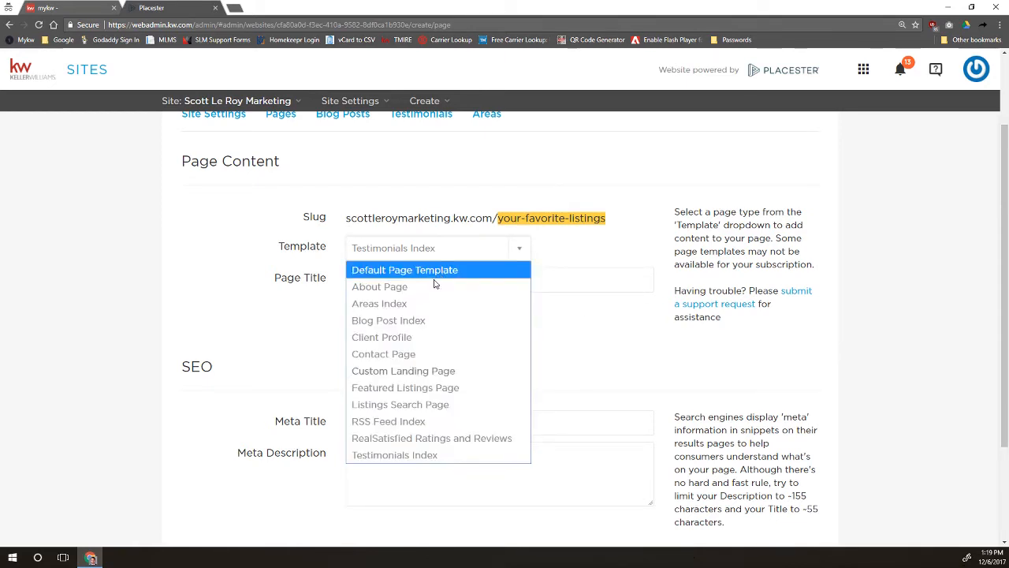
pyautogui.click(404, 337)
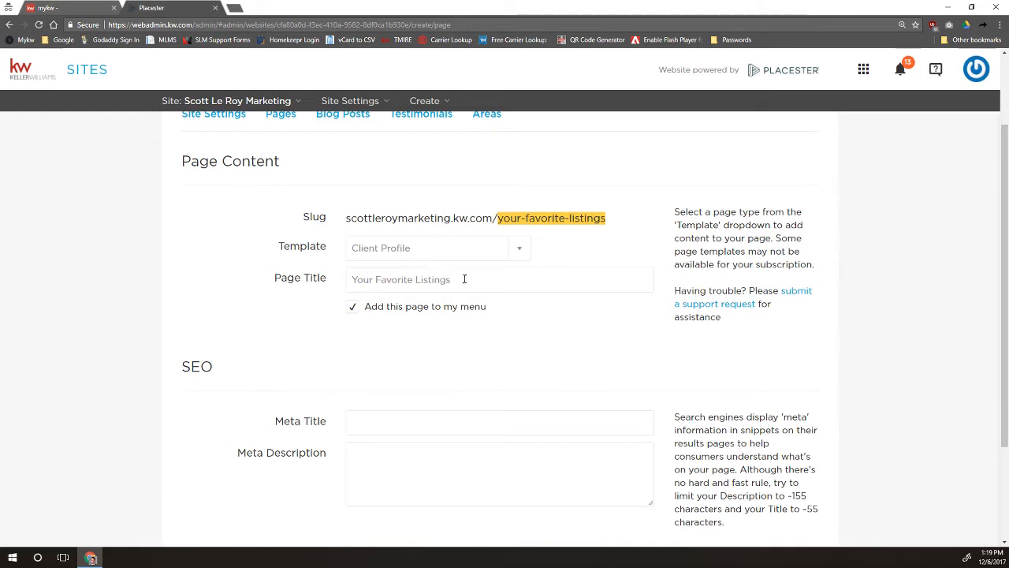
# Step: Review the page title and the empty Meta Title and Meta Description fields in the SEO section
pyautogui.moveTo(463, 279); pyautogui.dragTo(334, 289)
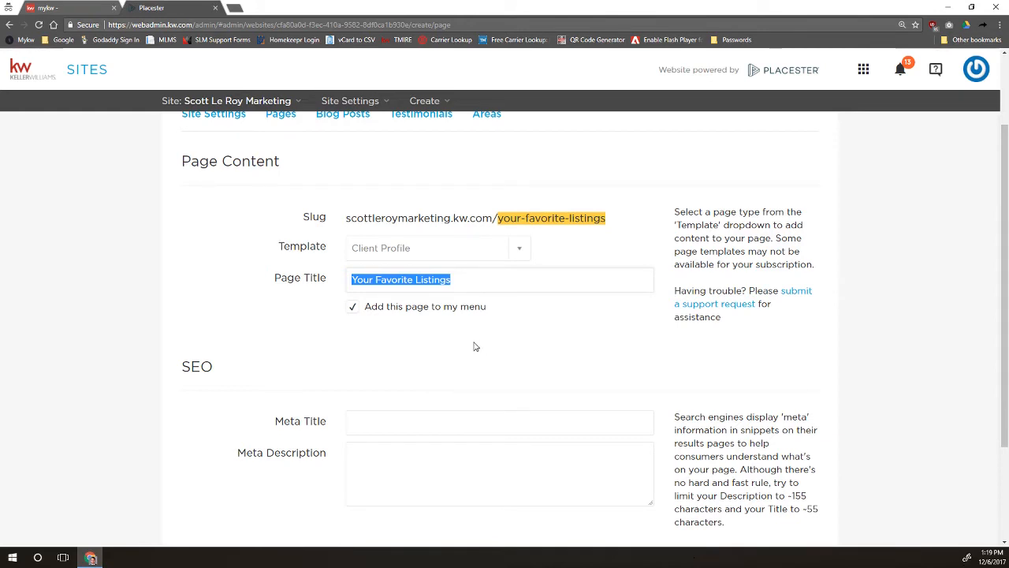
pyautogui.scroll(-1, 402, 368)
pyautogui.click(412, 366)
pyautogui.click(452, 429)
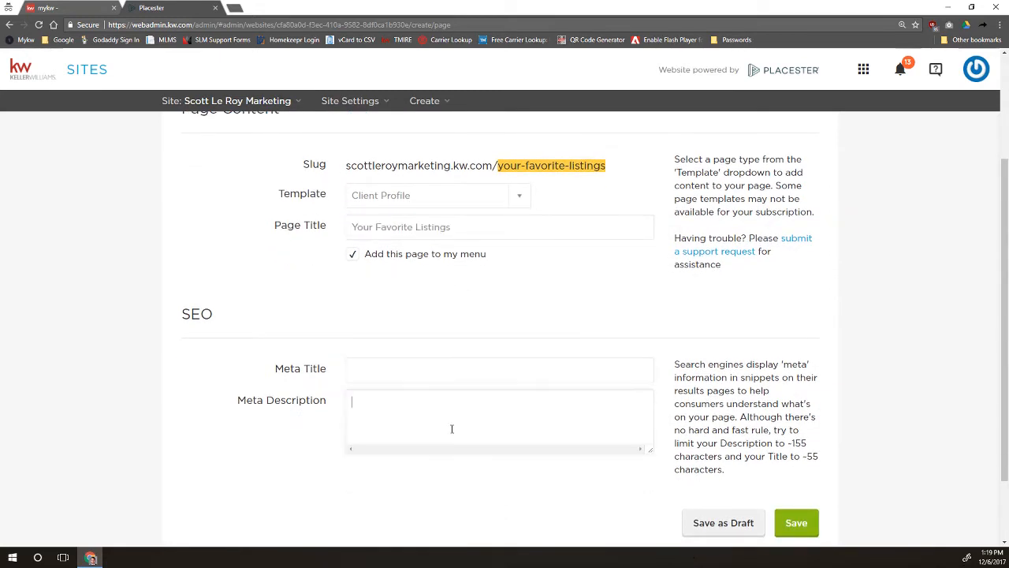
pyautogui.click(488, 374)
pyautogui.click(489, 373)
pyautogui.scroll(1, 489, 377)
pyautogui.scroll(2, 489, 378)
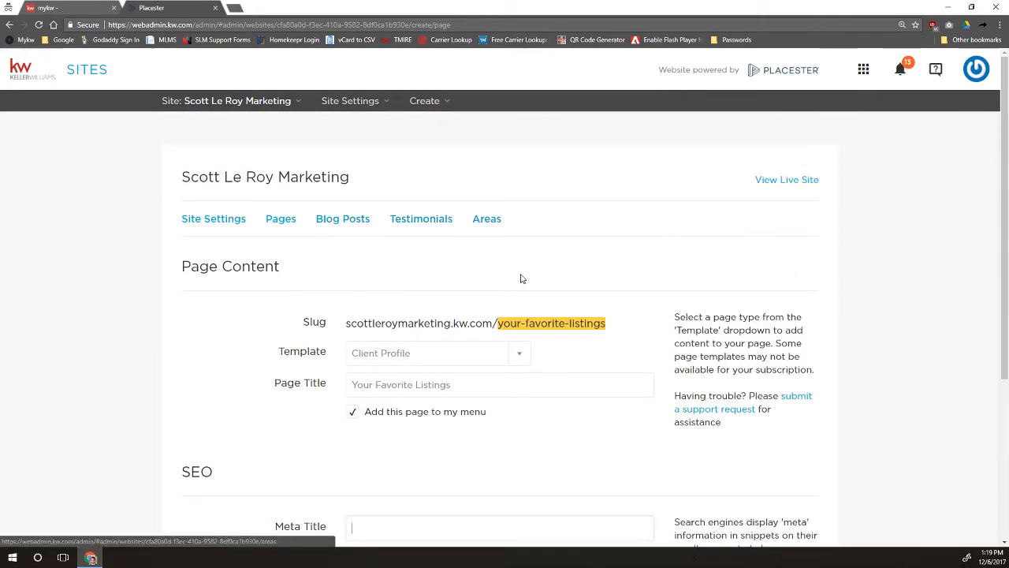
pyautogui.scroll(-3, 466, 318)
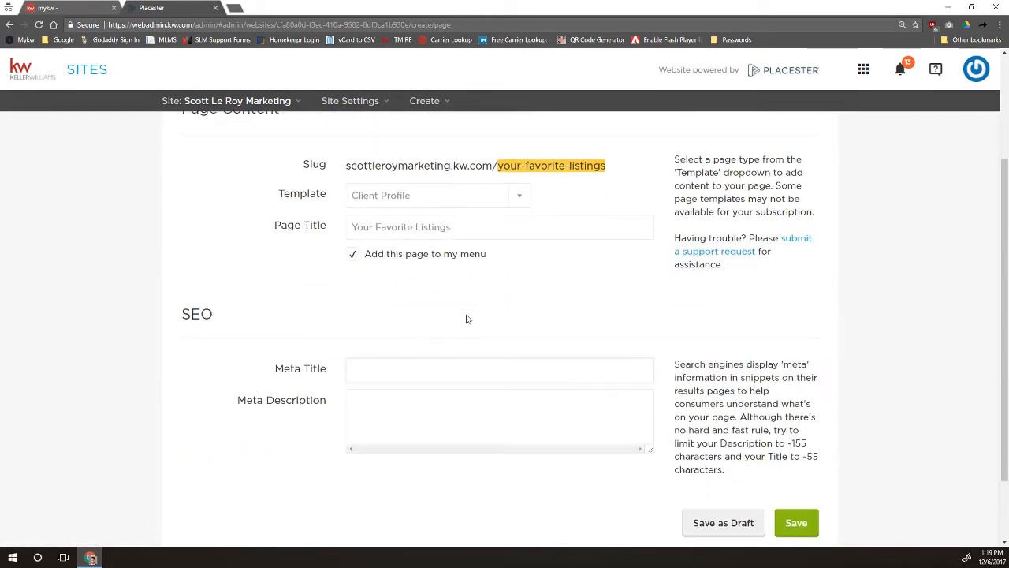
pyautogui.click(385, 416)
# Step: Open google.com in a separate browser tab and search for "scott le roy marketing"
pyautogui.hotkey('ctrl', 'shift', 'n')
pyautogui.write('google.com')
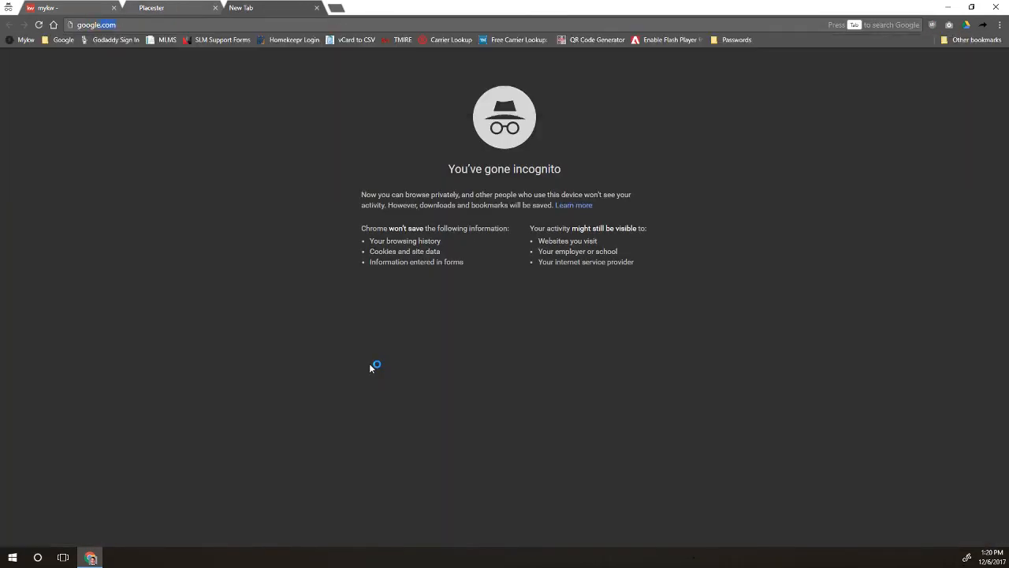
pyautogui.press('Return')
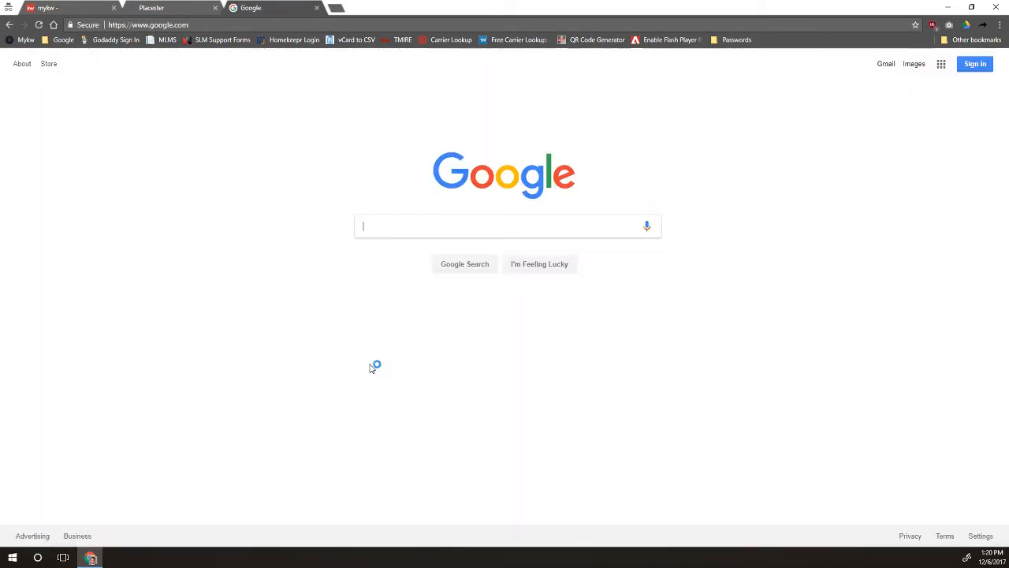
pyautogui.write('scott ler o')
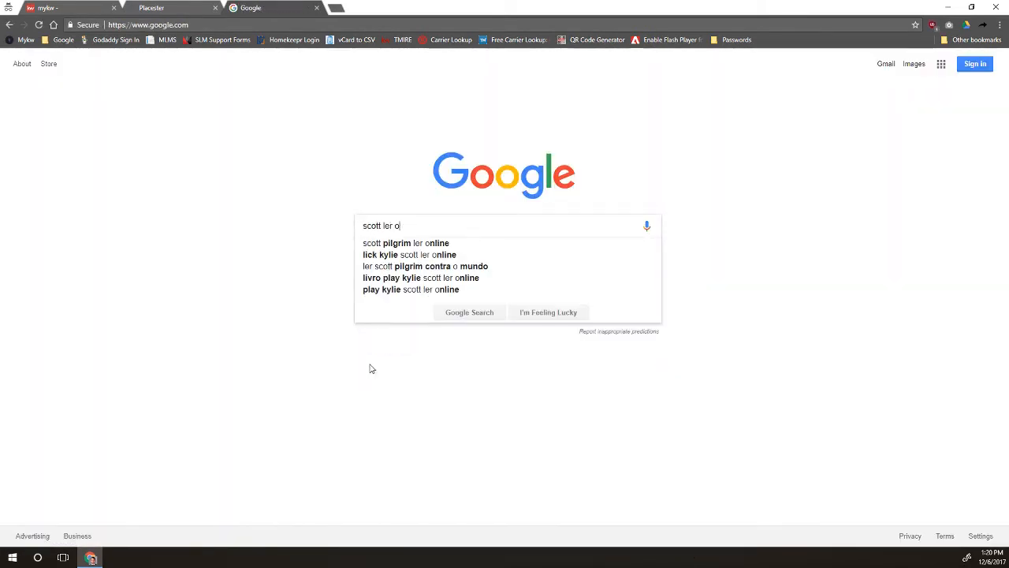
pyautogui.press('BackSpace')
pyautogui.press('BackSpace')
pyautogui.press('BackSpace')
pyautogui.write('roy marketing')
pyautogui.press('Return')
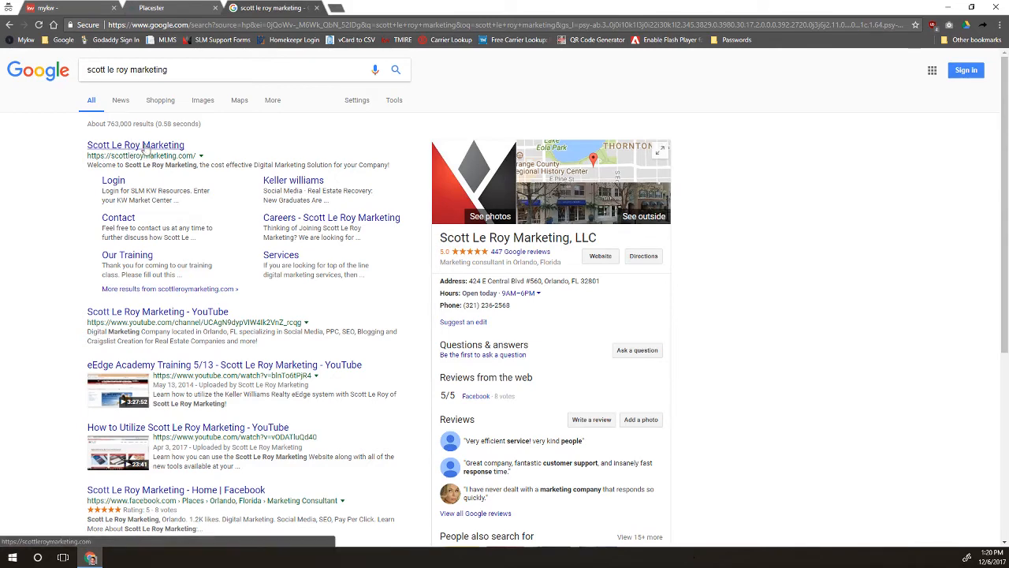
# Step: Return to the new page form and enter "Your Favorite Listings" as the Meta Title
pyautogui.click(156, 11)
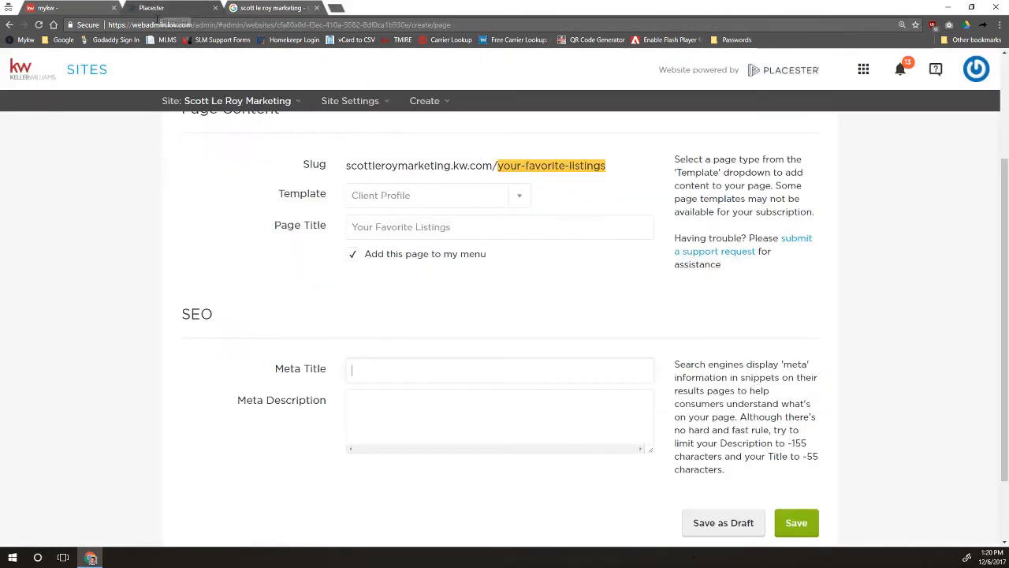
pyautogui.click(408, 368)
pyautogui.write('Your ')
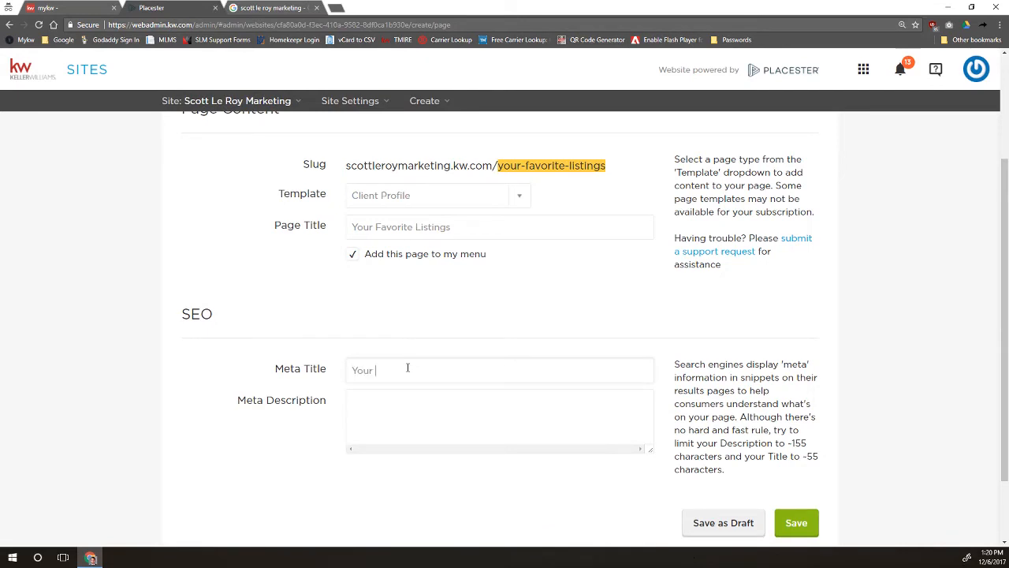
pyautogui.write('Favorite Listings')
pyautogui.click(506, 424)
# Step: Examine the description text under the company website and YouTube results on Google as examples of meta descriptions
pyautogui.click(254, 8)
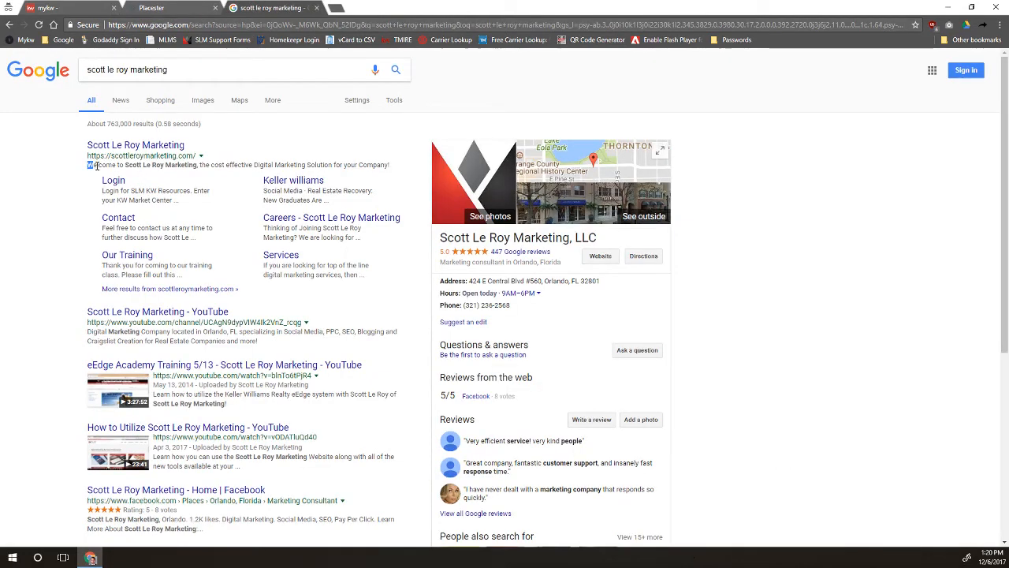
pyautogui.moveTo(87, 165); pyautogui.dragTo(399, 173)
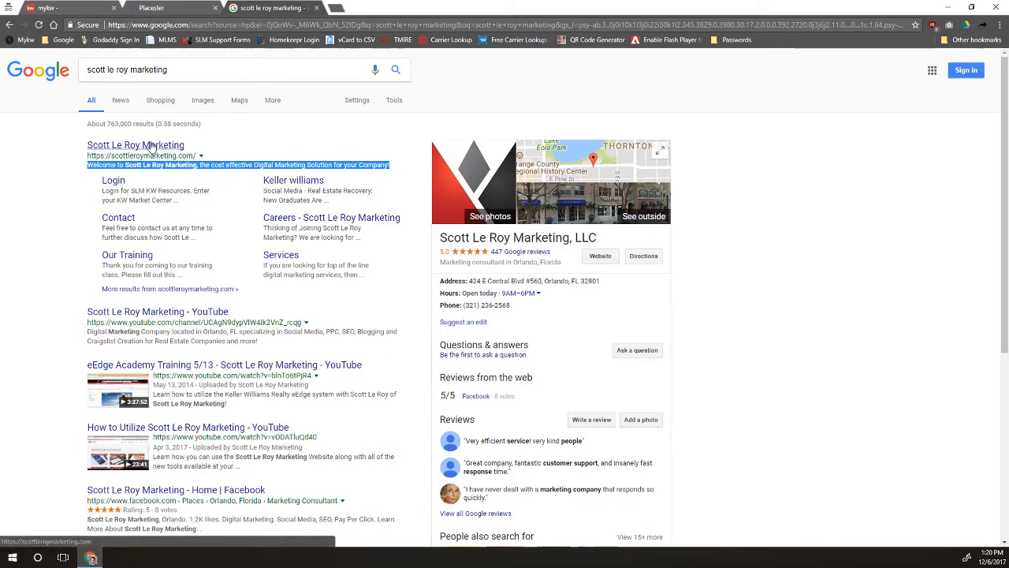
pyautogui.moveTo(266, 342); pyautogui.dragTo(90, 335)
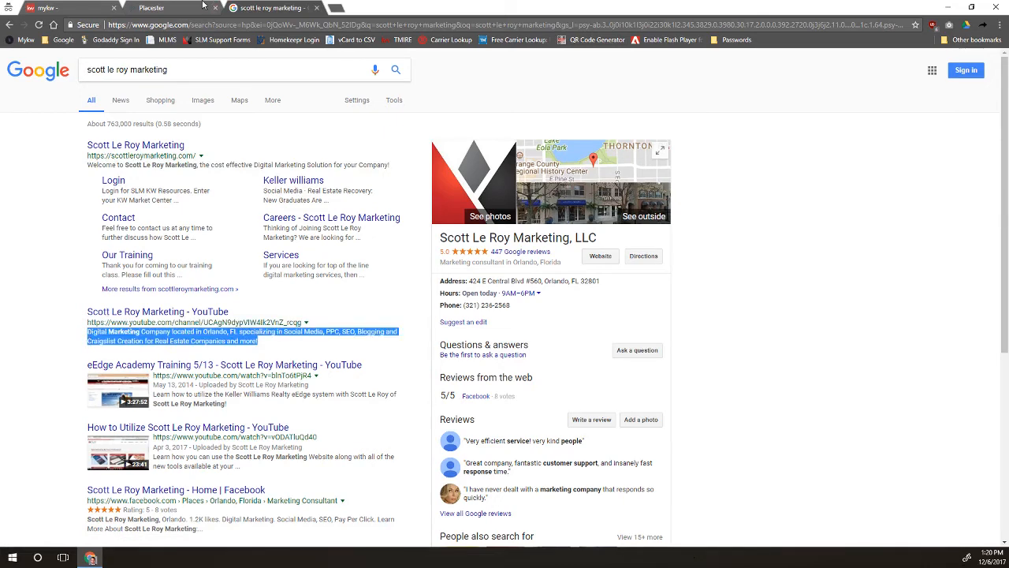
pyautogui.click(161, 7)
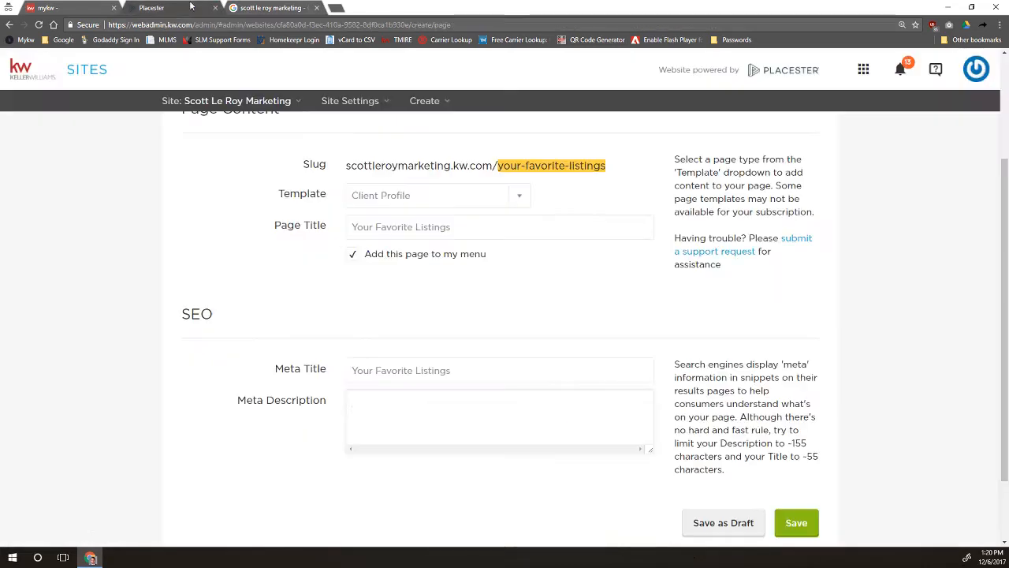
pyautogui.click(286, 7)
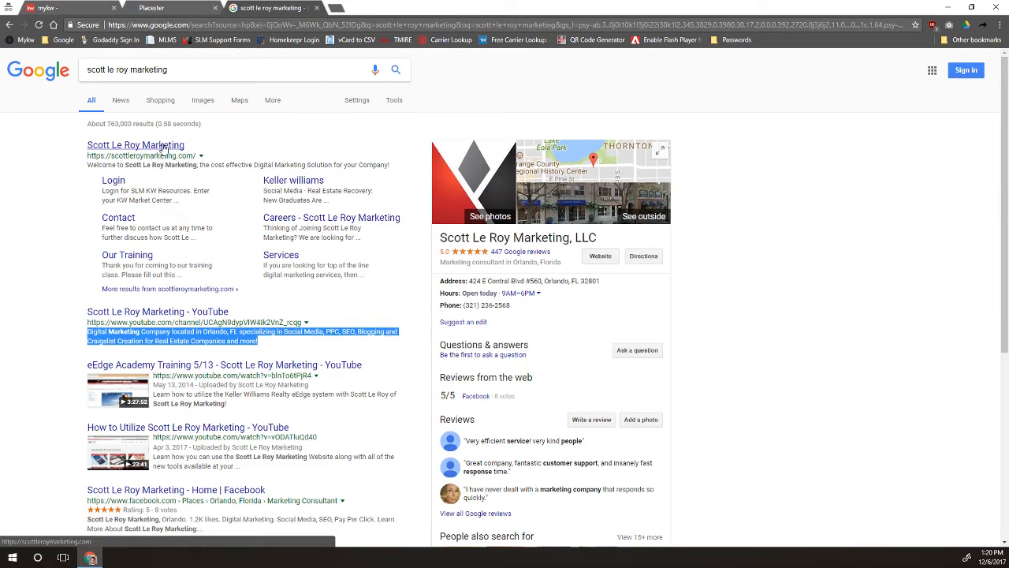
pyautogui.moveTo(88, 165); pyautogui.dragTo(104, 175)
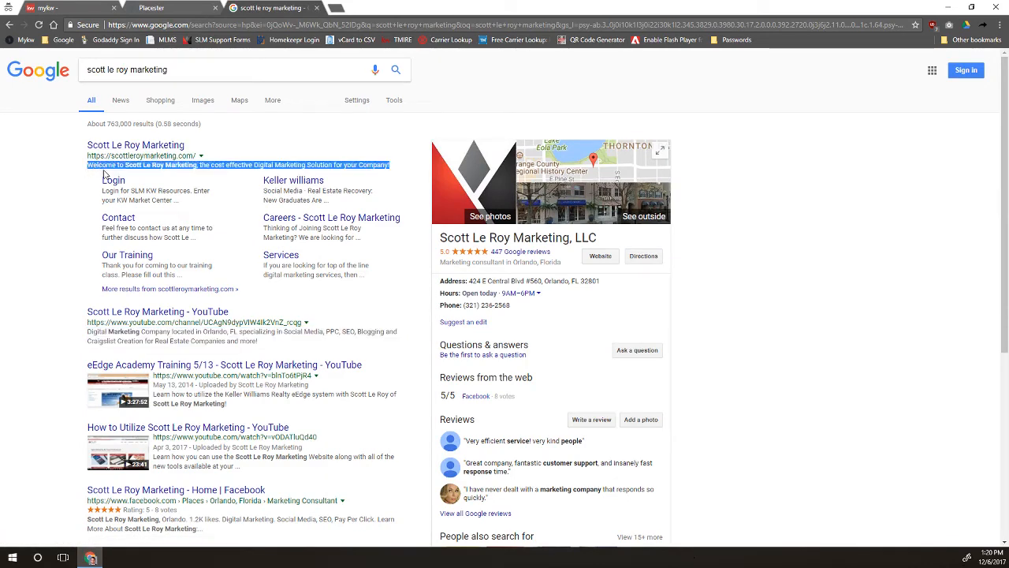
# Step: Enter "See the properties you have saved." as the page's Meta Description
pyautogui.click(199, 4)
pyautogui.click(484, 421)
pyautogui.write('See')
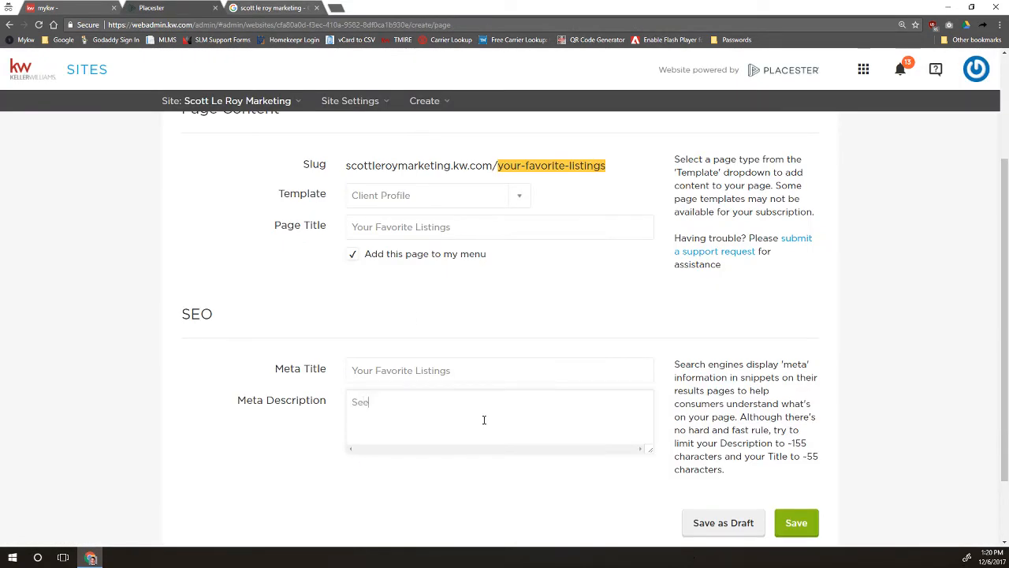
pyautogui.write(' the proeerties you have saved.')
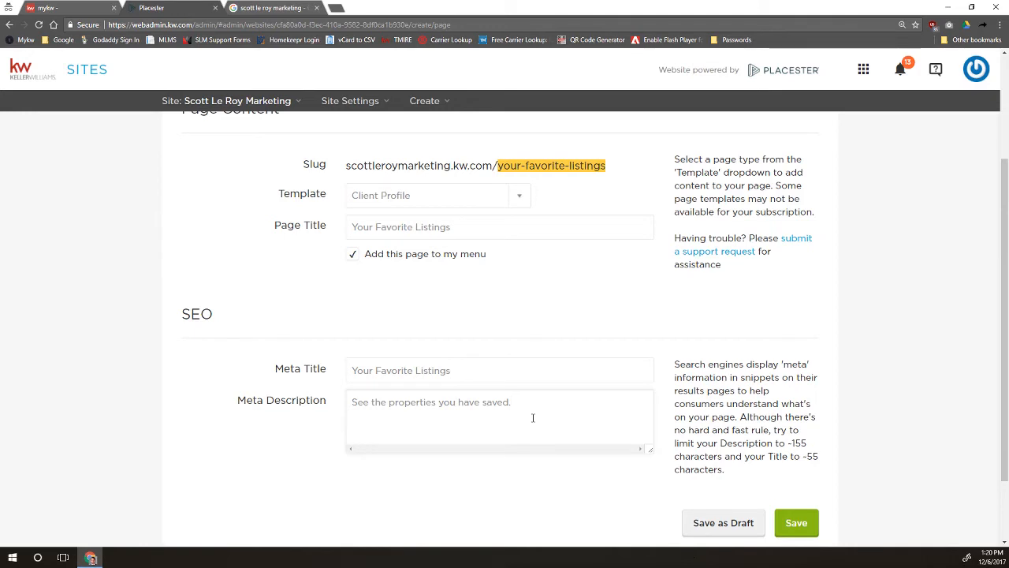
# Step: Append sample Orlando keyword phrases such as "home for sale in orlando, real estate in orlando" to the Meta Description, and delete them again
pyautogui.write('home for sale in orlando, real estate in orlando,')
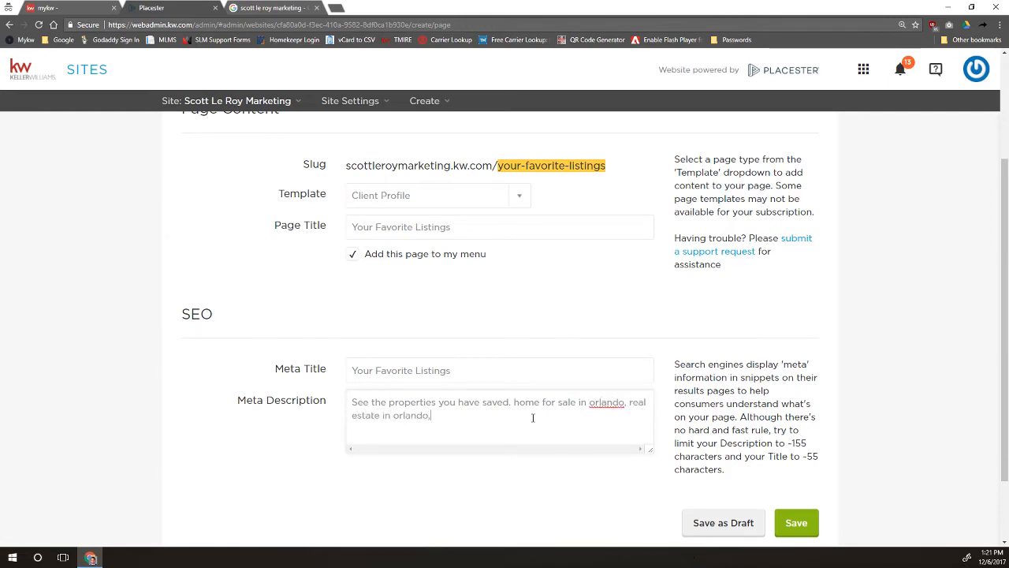
pyautogui.write(' properties in orland, hasdifa in orland')
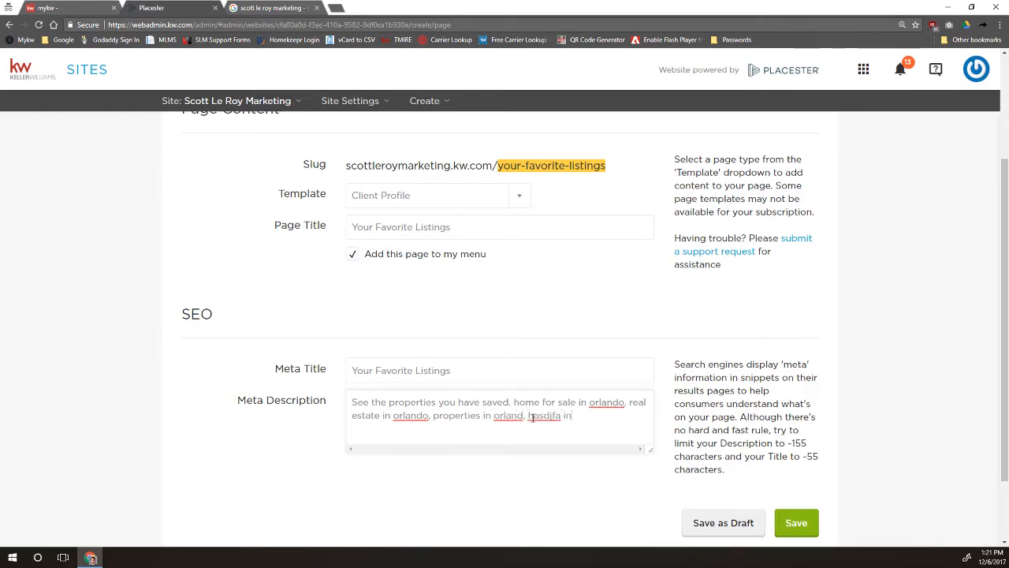
pyautogui.write('o')
pyautogui.hotkey('shift', 'Up')
pyautogui.hotkey('shift', 'Left')
pyautogui.hotkey('shift', 'Left')
pyautogui.hotkey('shift', 'Left')
pyautogui.hotkey('shift', 'Left')
pyautogui.hotkey('shift', 'Left')
pyautogui.hotkey('shift', 'Left')
pyautogui.hotkey('shift', 'Left')
pyautogui.hotkey('shift', 'Left')
pyautogui.hotkey('shift', 'Left')
pyautogui.hotkey('shift', 'Left')
pyautogui.hotkey('shift', 'Left')
pyautogui.hotkey('shift', 'Left')
pyautogui.hotkey('shift', 'Left')
pyautogui.hotkey('shift', 'Left')
pyautogui.hotkey('shift', 'Left')
pyautogui.hotkey('shift', 'Left')
pyautogui.hotkey('shift', 'Left')
pyautogui.hotkey('shift', 'Left')
pyautogui.hotkey('shift', 'Left')
pyautogui.hotkey('shift', 'Left')
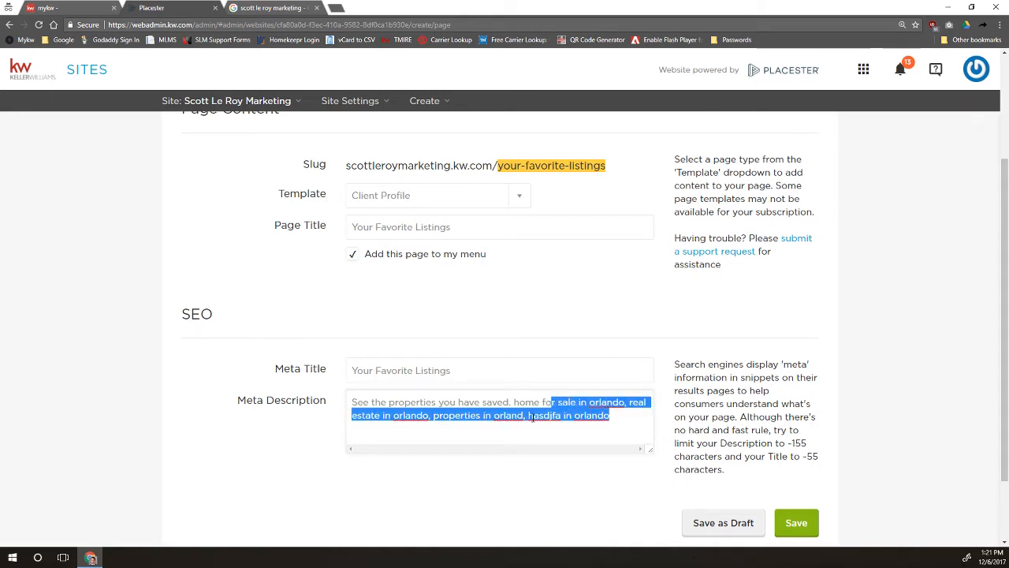
pyautogui.press('BackSpace')
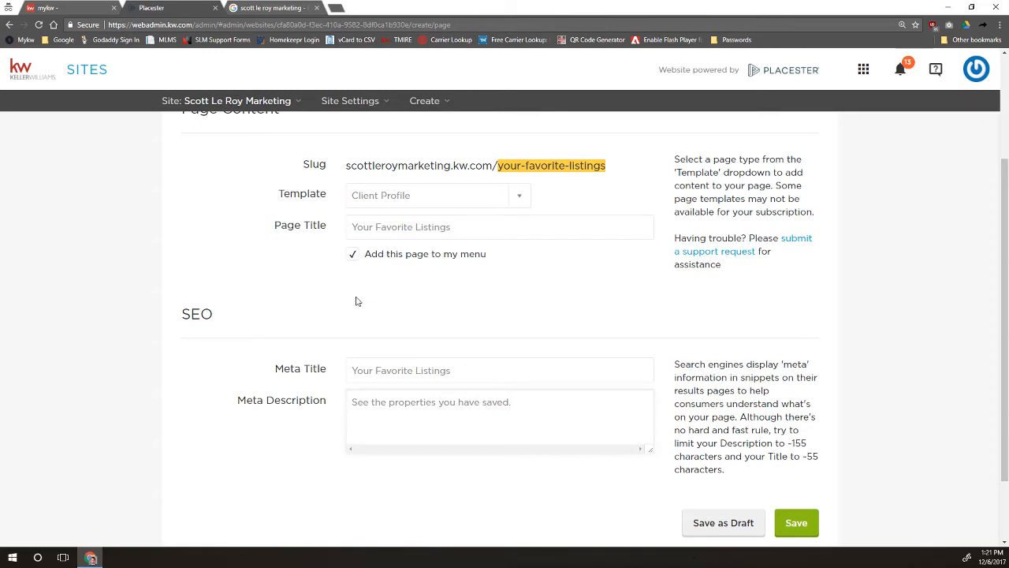
# Step: Check the company website's description in the Google results once more and return to the page form
pyautogui.click(270, 6)
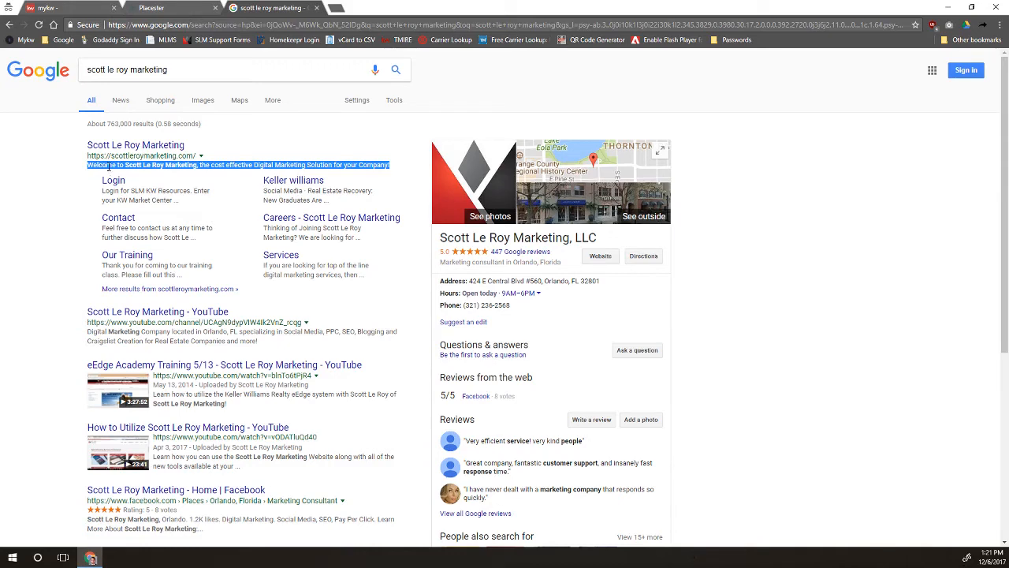
pyautogui.click(184, 7)
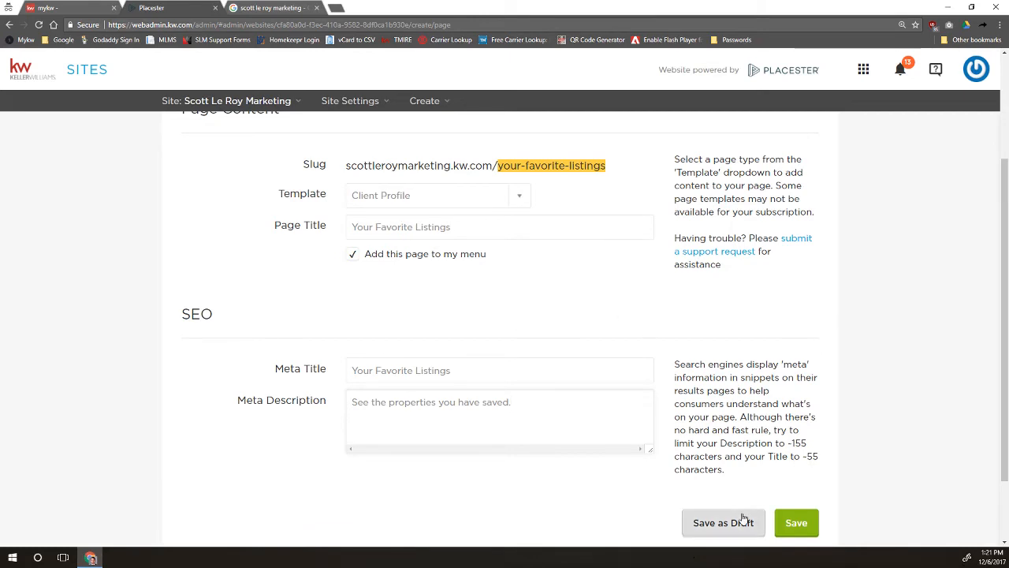
# Step: Save the new page with its menu entry, decline editing the menu, and view the live site
pyautogui.write('ff')
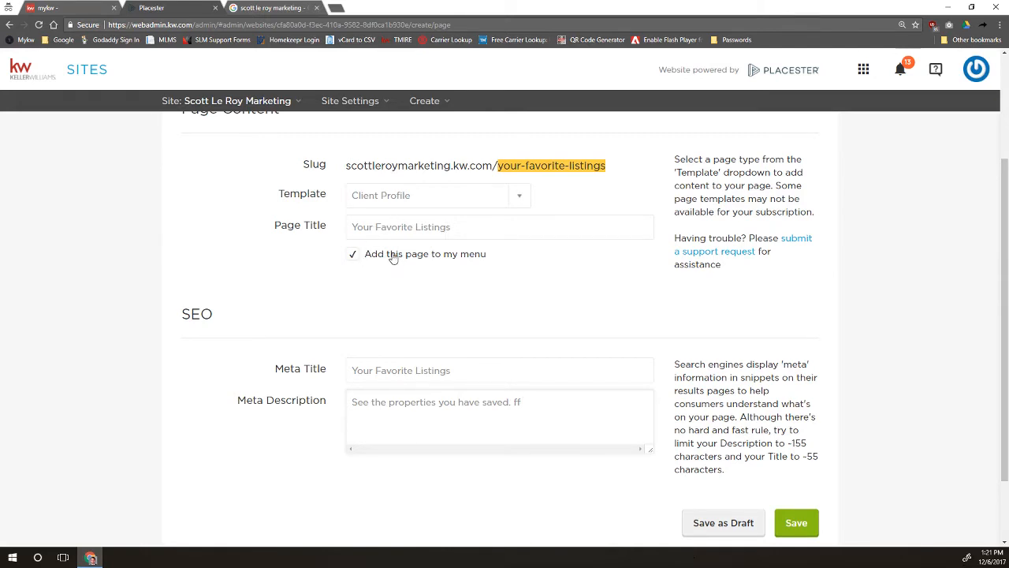
pyautogui.click(798, 523)
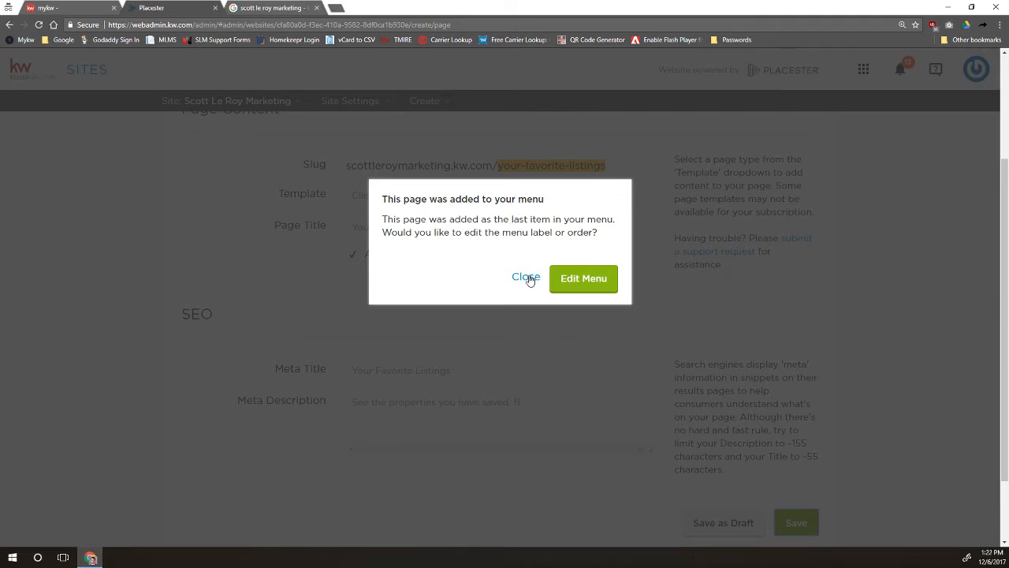
pyautogui.click(527, 278)
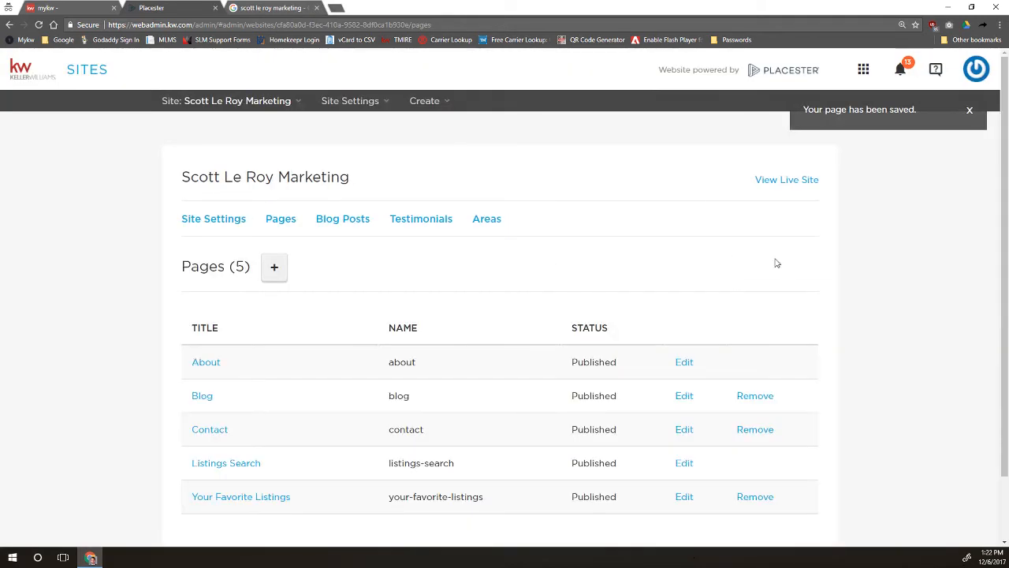
pyautogui.click(784, 181)
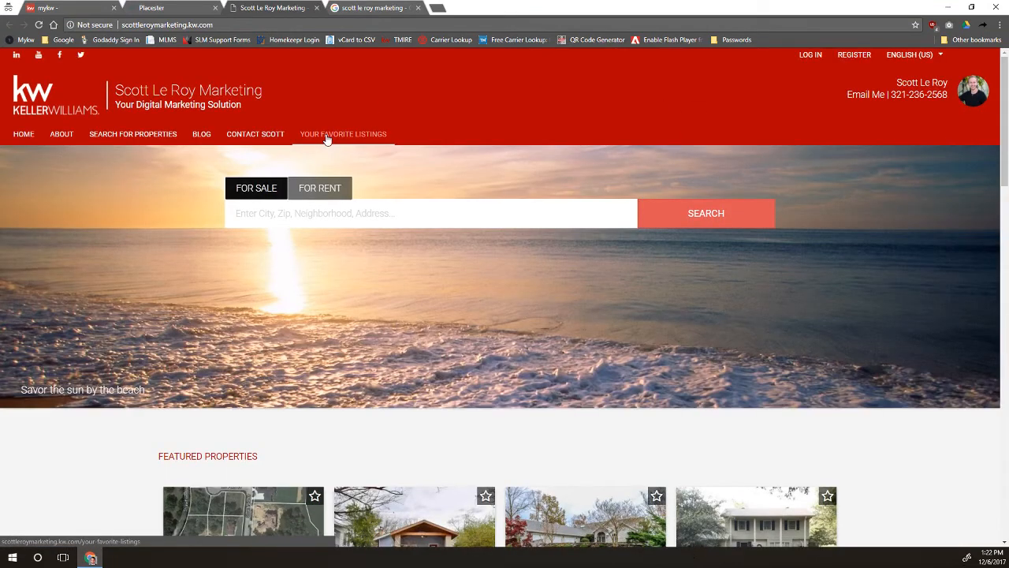
# Step: Open the Your Favorite Listings page on the live site and return to the site admin
pyautogui.click(327, 139)
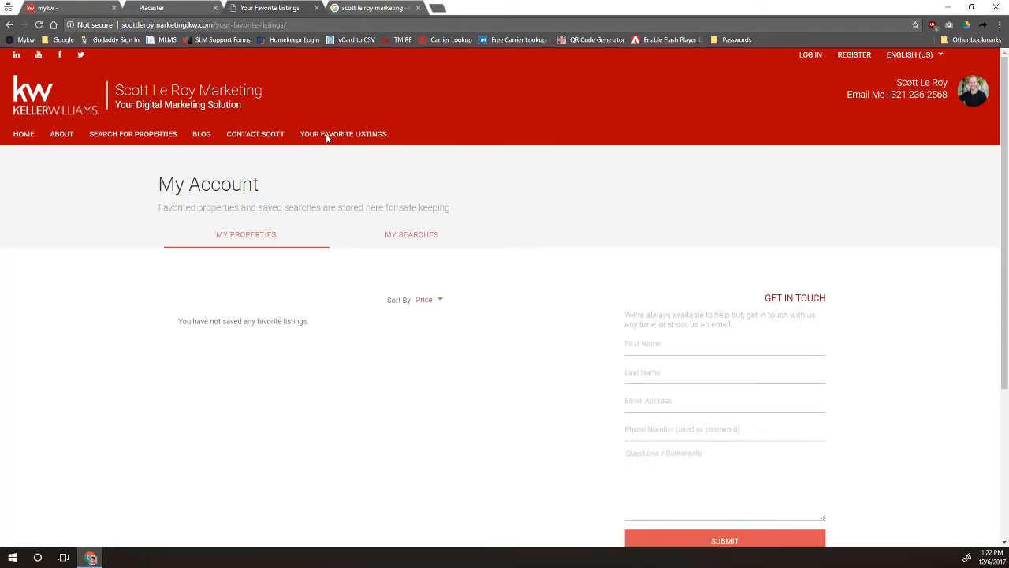
pyautogui.click(206, 7)
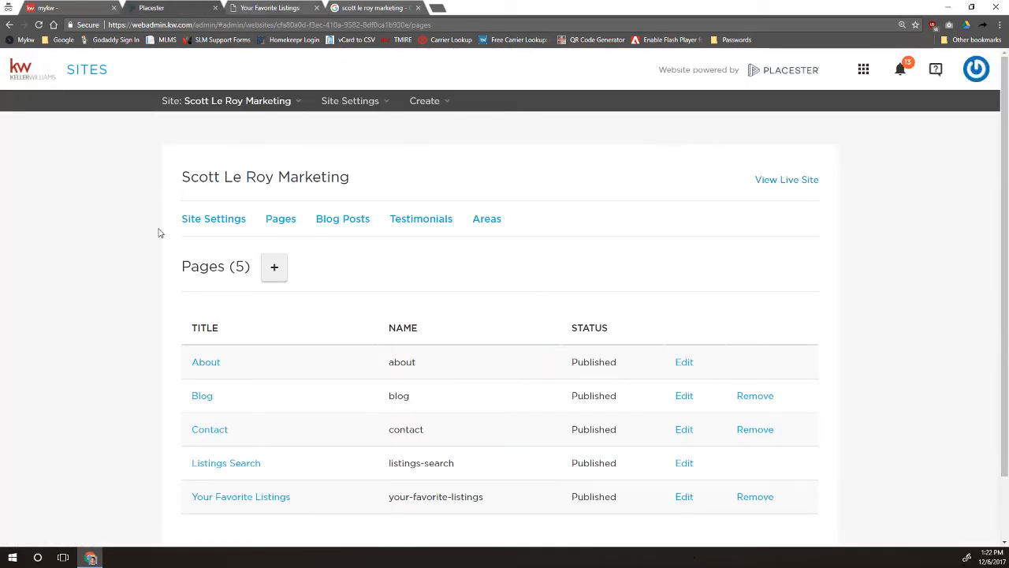
# Step: Start another new page with the Default Page Template and title it "Buyer Resources"
pyautogui.click(283, 281)
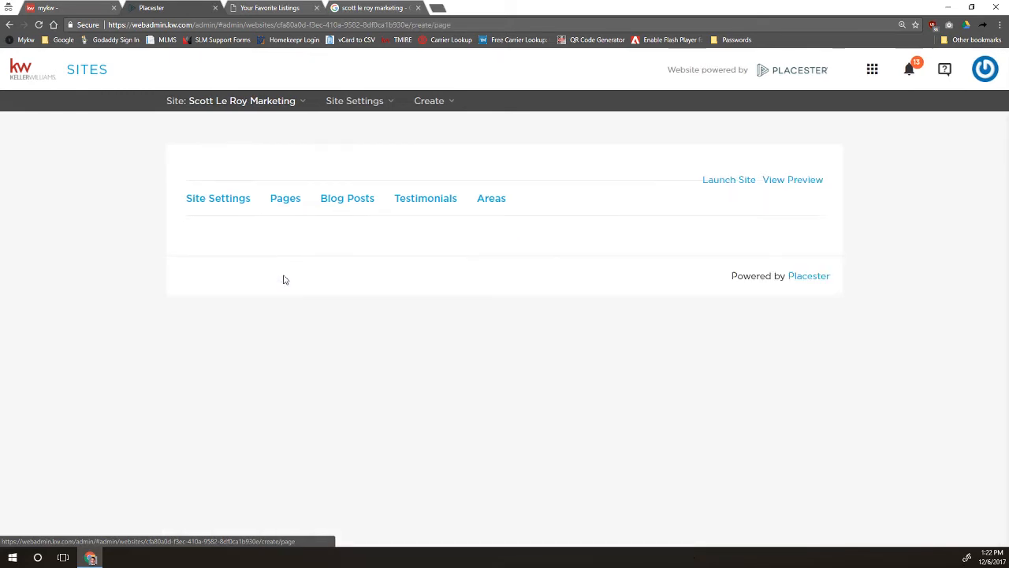
pyautogui.click(402, 355)
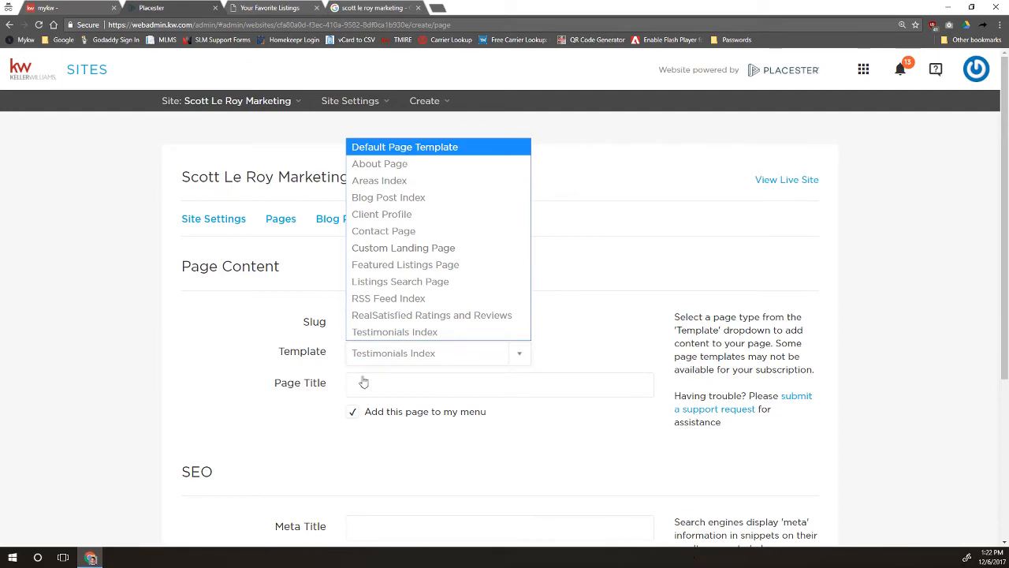
pyautogui.click(410, 151)
pyautogui.scroll(-3, 315, 387)
pyautogui.scroll(-3, 310, 395)
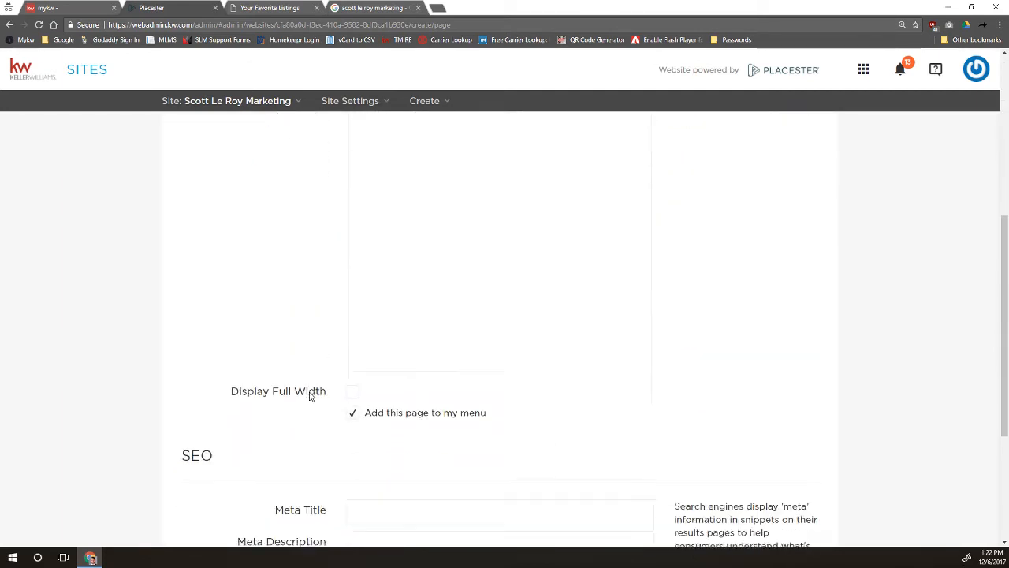
pyautogui.scroll(3, 423, 348)
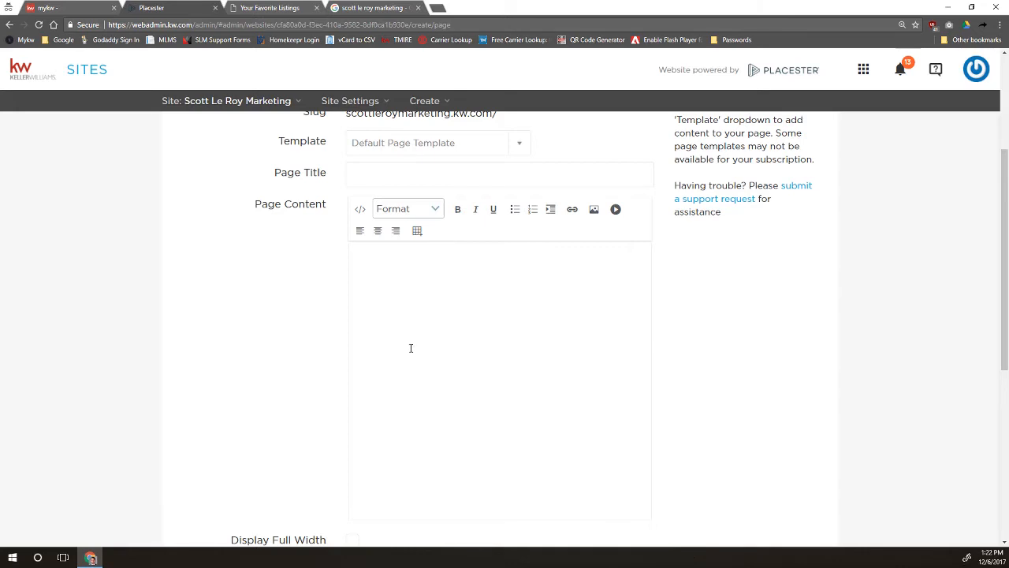
pyautogui.click(435, 301)
pyautogui.write('r Resources')
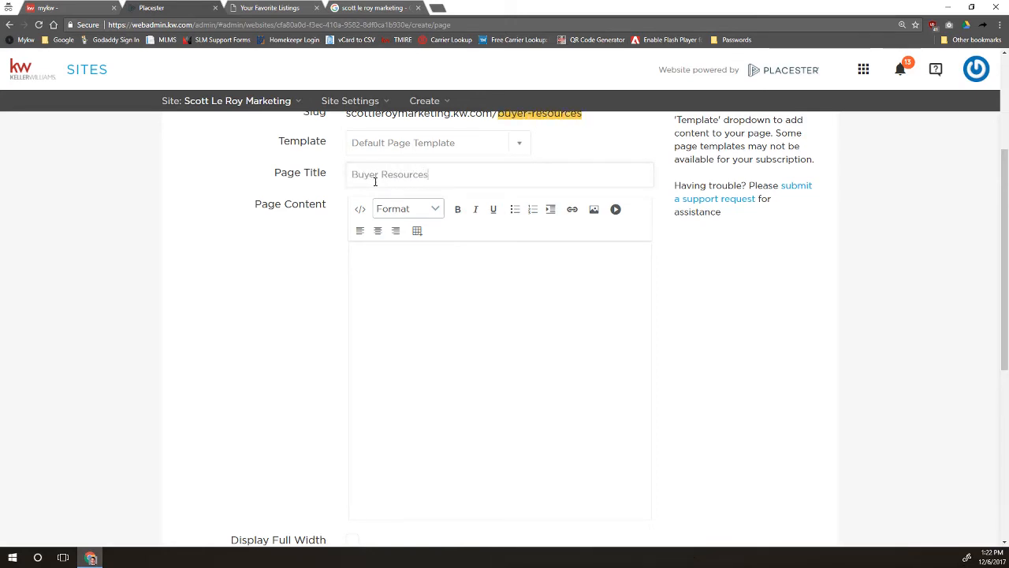
# Step: Enter "Home Inpsector" as the first line of the page content
pyautogui.press('Tab')
pyautogui.click(401, 288)
pyautogui.write('HomesInpsector')
pyautogui.hotkey('ctrl', 'a')
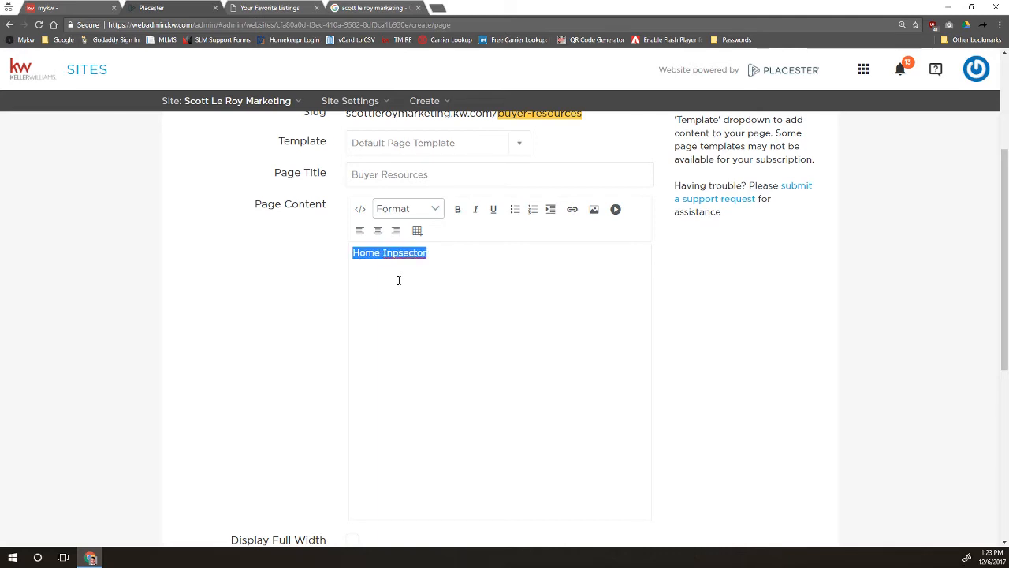
pyautogui.click(572, 209)
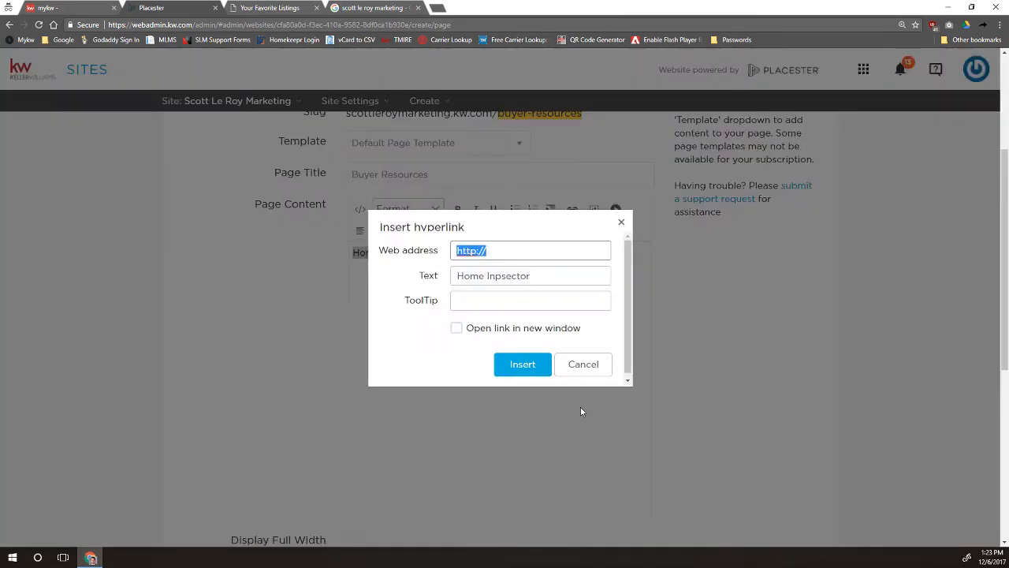
pyautogui.click(584, 363)
# Step: Add the lines "Mortgage calculator", "Mortgage provider" and "Amenities in the area" below the first line of the page content
pyautogui.click(521, 315)
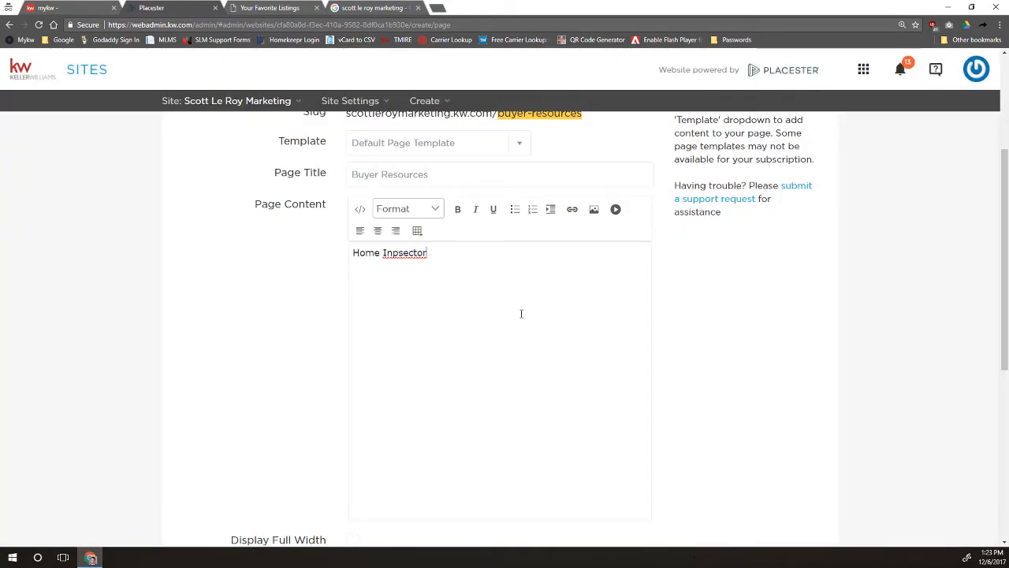
pyautogui.press('Return')
pyautogui.write('Mortgage calc')
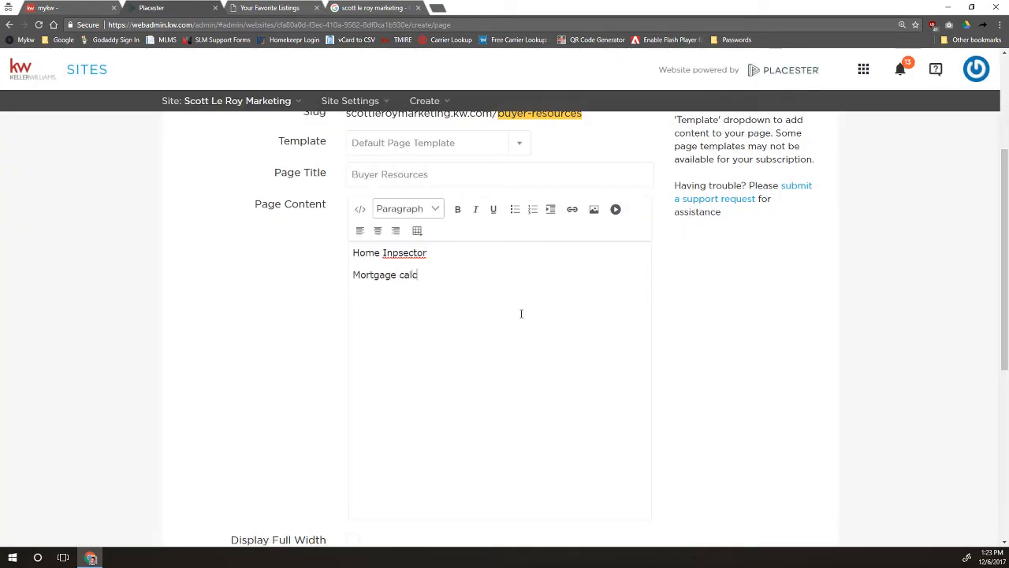
pyautogui.write('ulator')
pyautogui.press('Return')
pyautogui.write('Mortga')
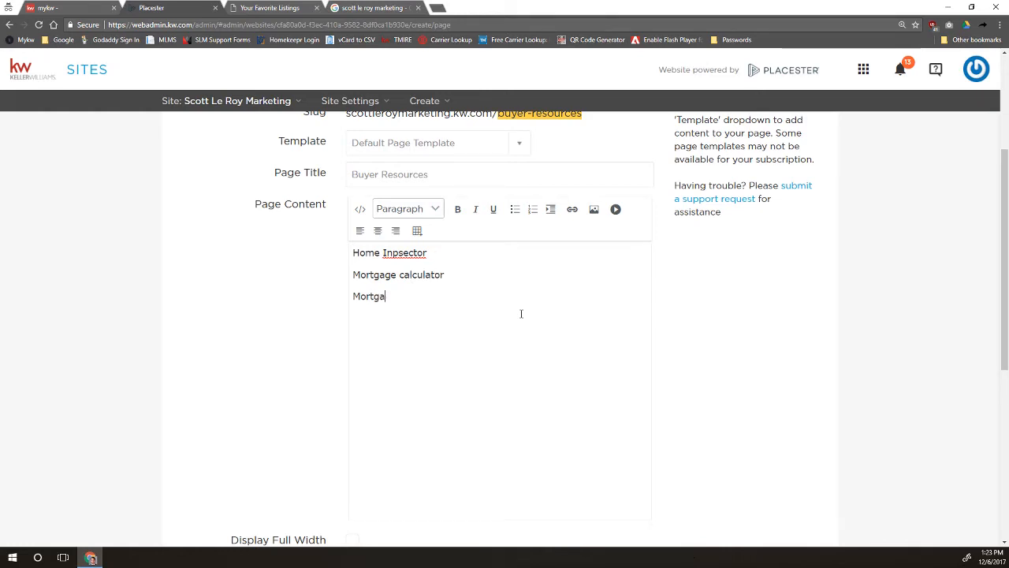
pyautogui.write('ge prolvd')
pyautogui.write('vier')
pyautogui.write('er')
pyautogui.press('Return')
pyautogui.write('A;m')
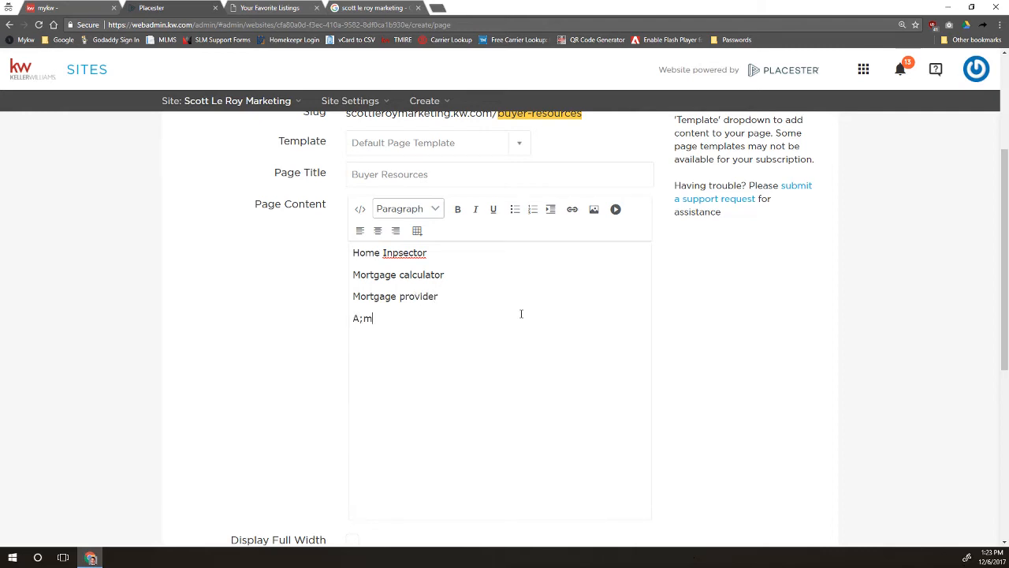
pyautogui.press('BackSpace')
pyautogui.press('BackSpace')
pyautogui.write('menities in the area')
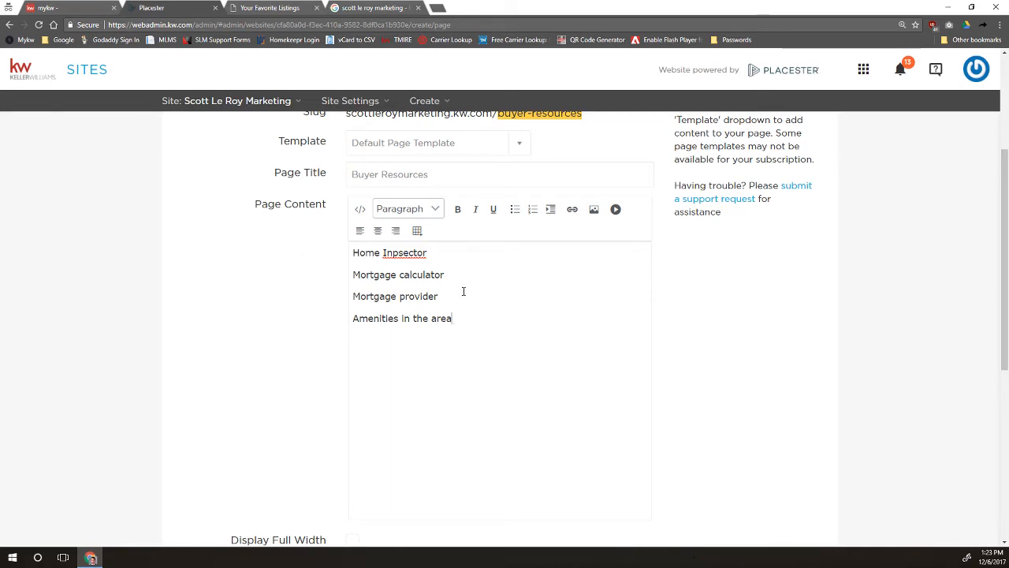
# Step: Compare the new page's slug with the web address of the live favorite listings page and return to the page form
pyautogui.click(442, 180)
pyautogui.scroll(1, 440, 185)
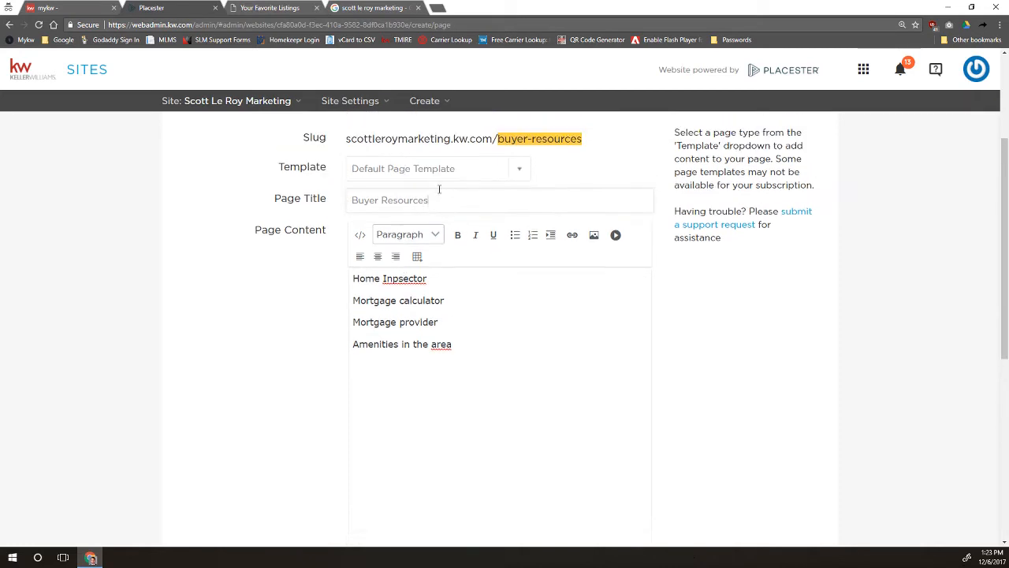
pyautogui.scroll(1, 439, 190)
pyautogui.moveTo(587, 168); pyautogui.dragTo(338, 165)
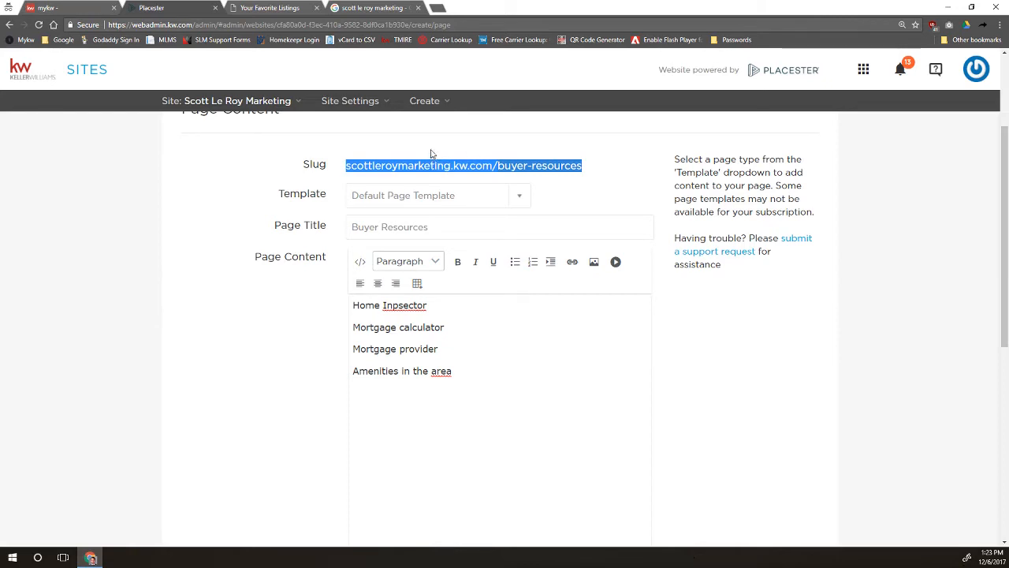
pyautogui.click(260, 7)
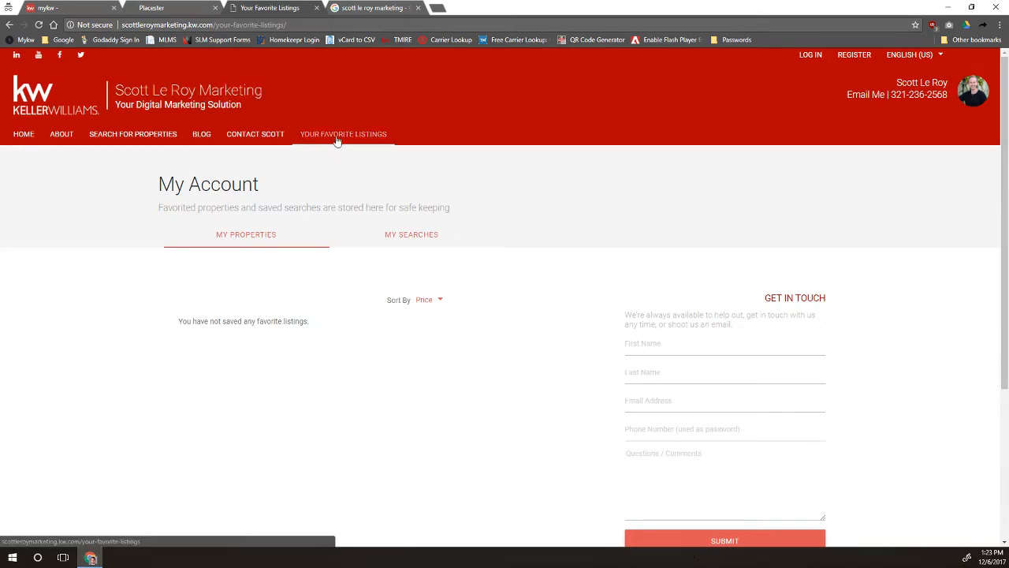
pyautogui.click(246, 28)
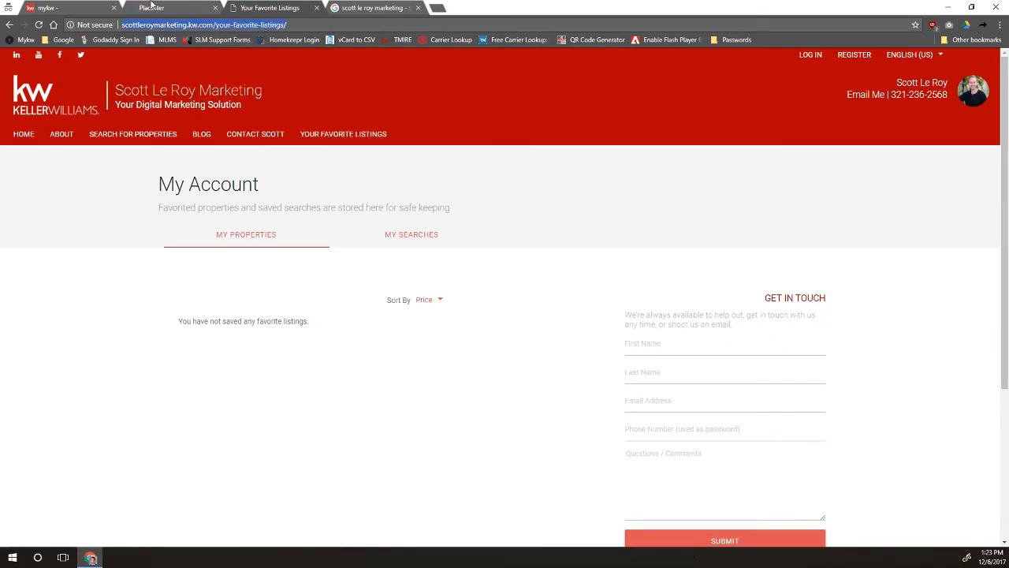
pyautogui.click(153, 7)
pyautogui.scroll(-3, 329, 381)
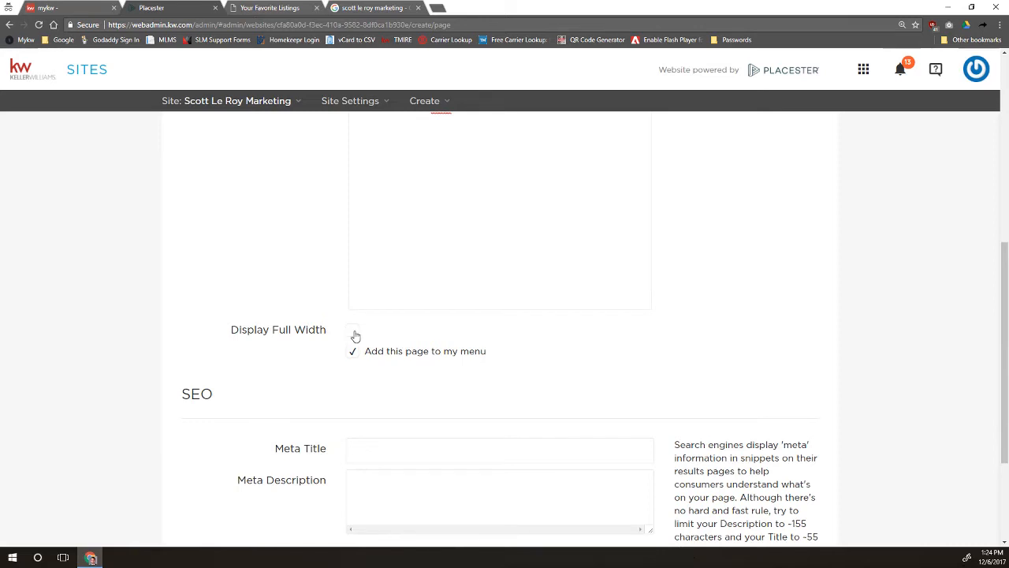
# Step: Examine the contact form sidebar on the live favorite listings page and in the "Dealing with Financing" blog post
pyautogui.click(306, 10)
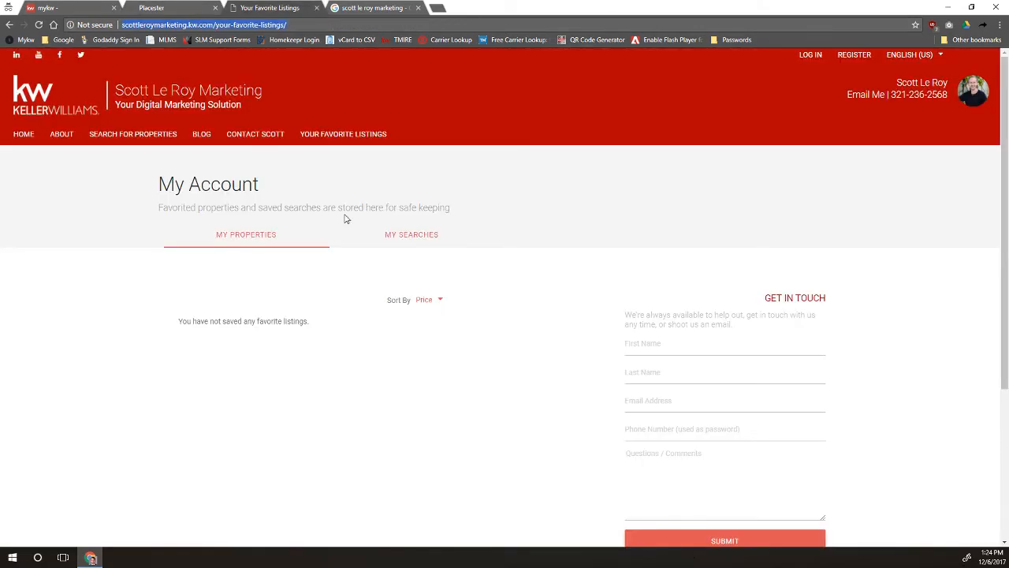
pyautogui.scroll(-1, 347, 223)
pyautogui.scroll(1, 333, 198)
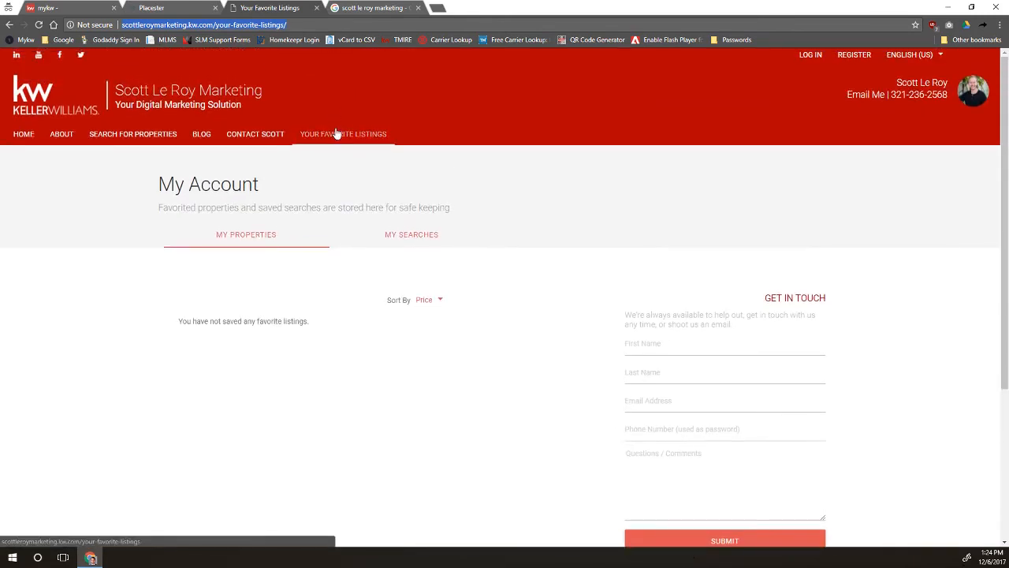
pyautogui.scroll(-2, 737, 300)
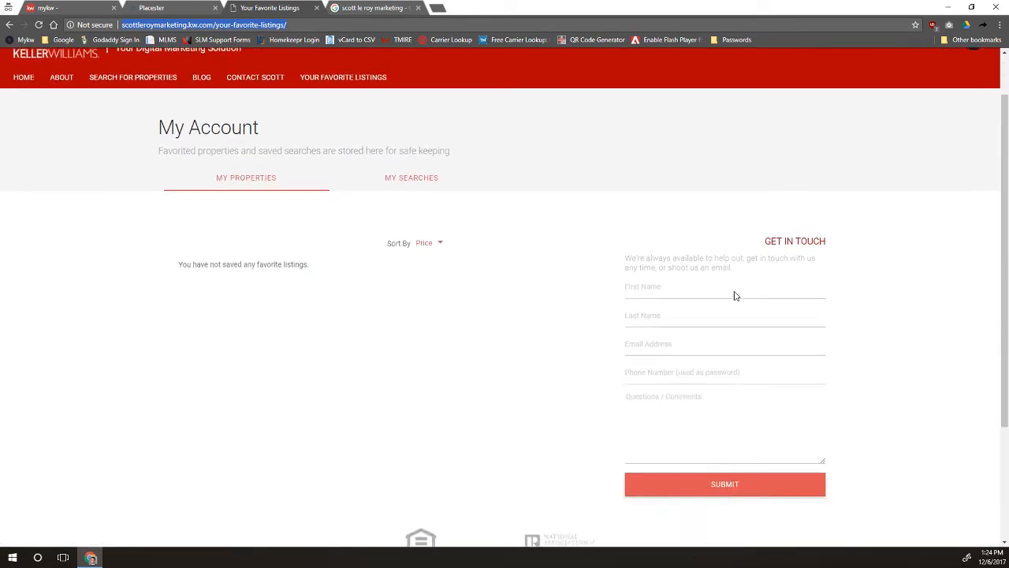
pyautogui.scroll(3, 714, 255)
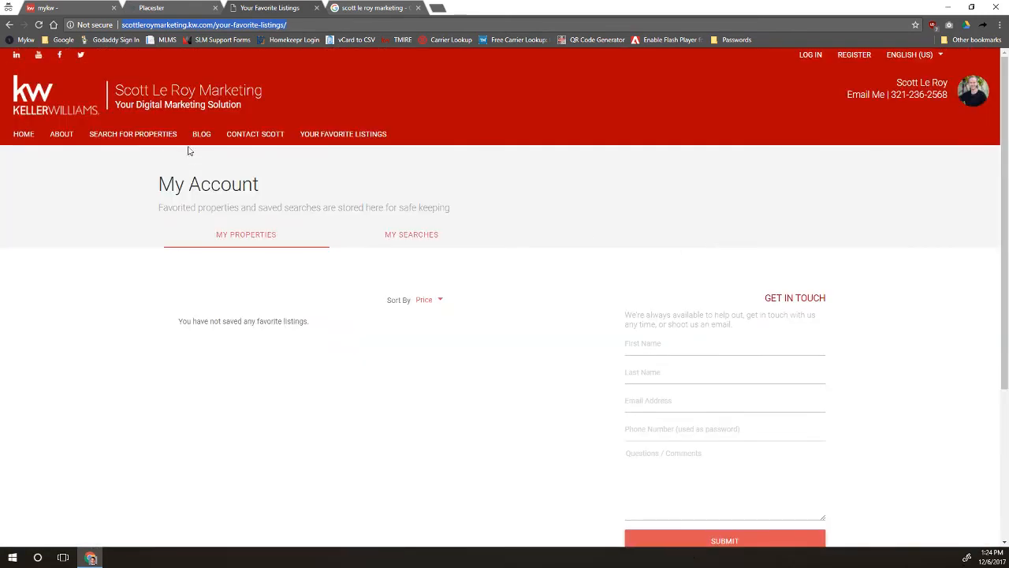
pyautogui.click(205, 136)
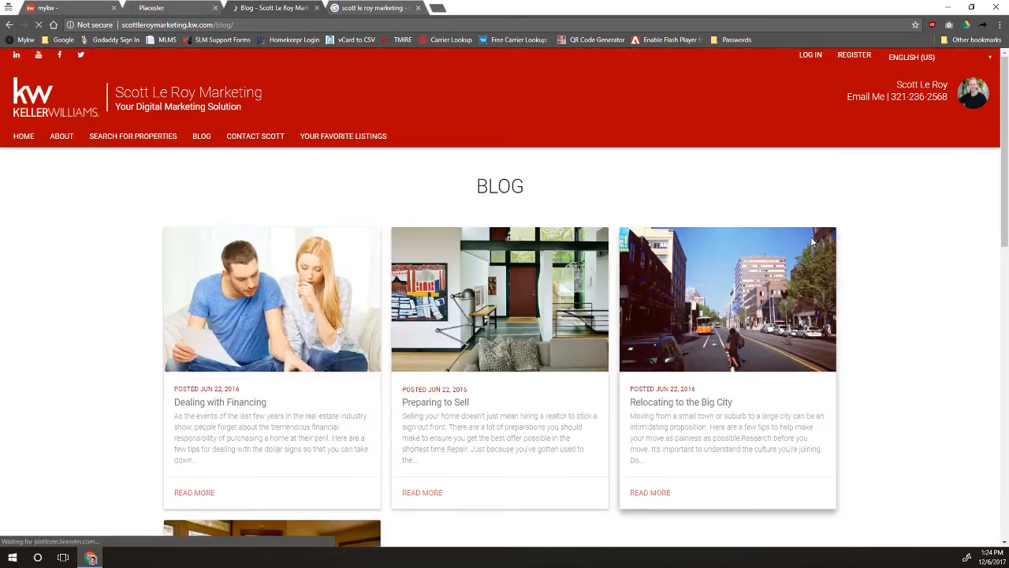
pyautogui.click(286, 315)
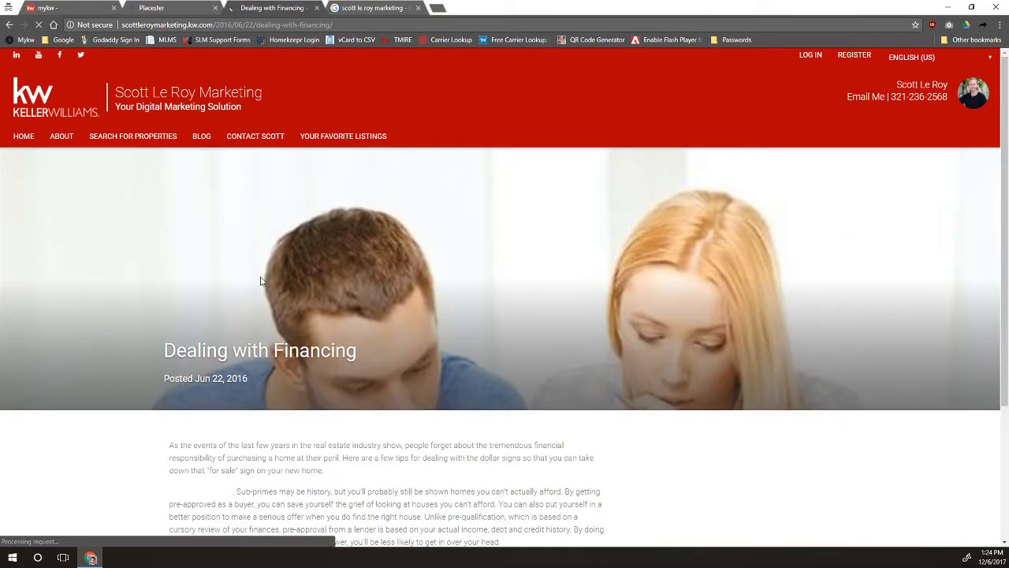
pyautogui.scroll(-2, 737, 289)
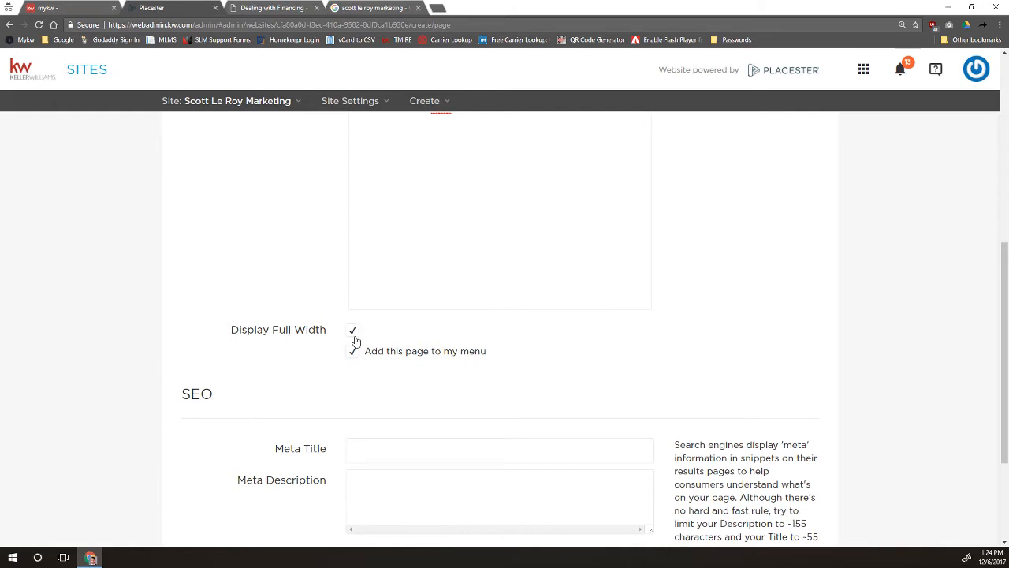
# Step: Turn off Display Full Width for the page and set its Meta Title to "Buyer Resources"
pyautogui.scroll(2, 355, 341)
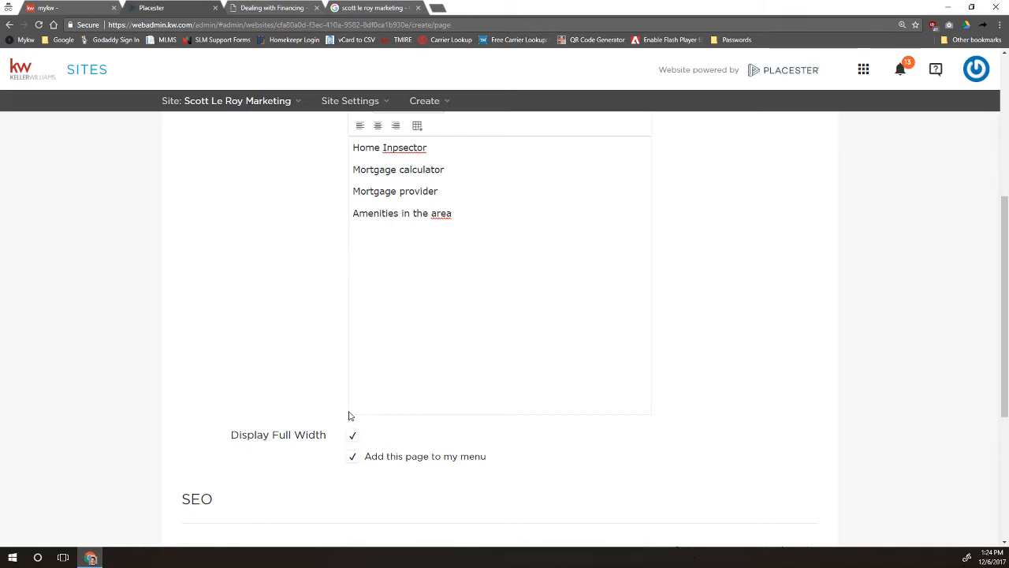
pyautogui.click(353, 436)
pyautogui.scroll(-3, 425, 451)
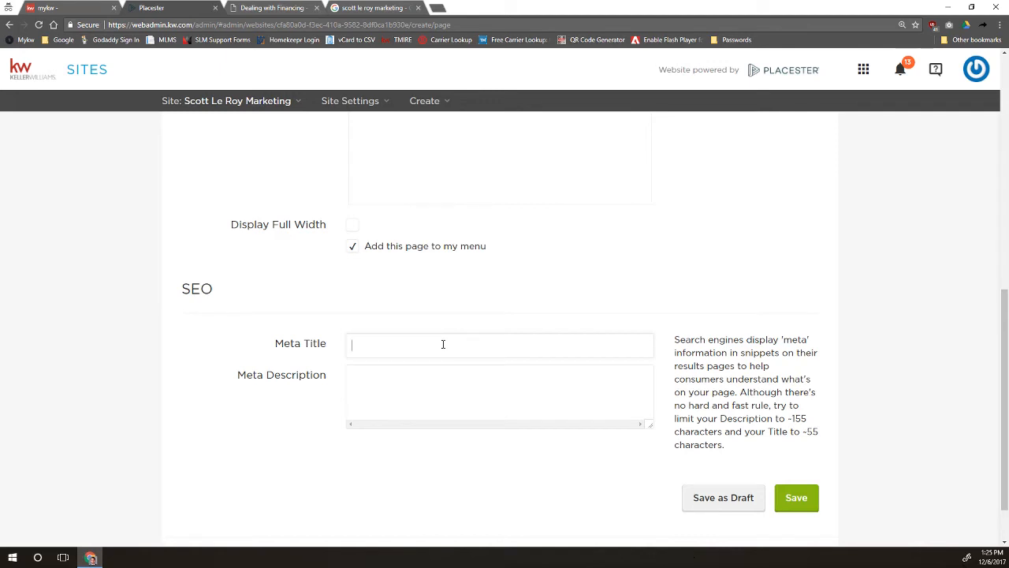
pyautogui.write('Buyer Resources')
# Step: Enter "Tools for buyers from" followed by the agent's full name as the Meta Description
pyautogui.write('Tools for buyer')
pyautogui.write('s ')
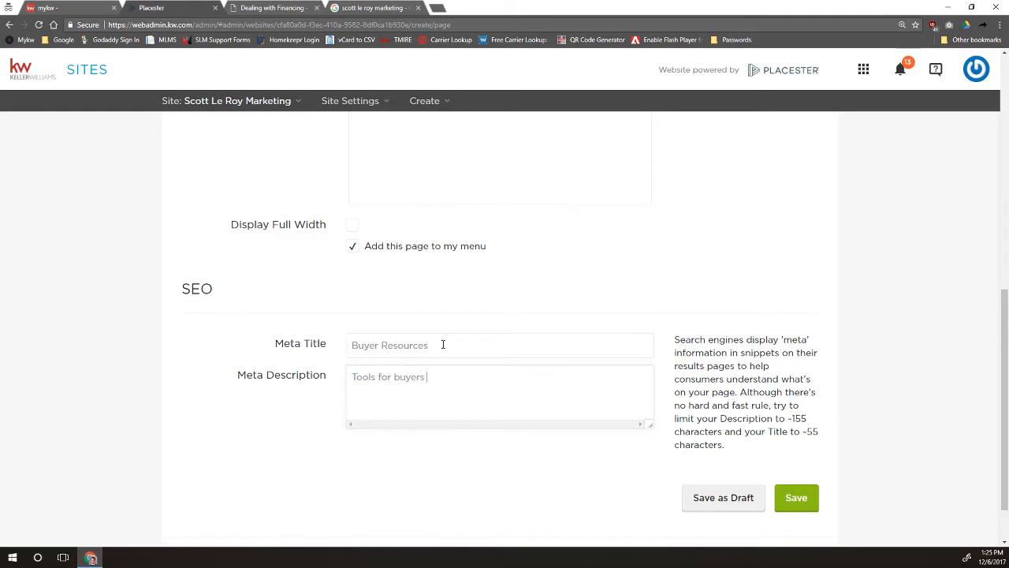
pyautogui.write('form S')
pyautogui.press('BackSpace')
pyautogui.press('BackSpace')
pyautogui.press('BackSpace')
pyautogui.press('BackSpace')
pyautogui.press('BackSpace')
pyautogui.write('rom Scott Le Roy')
# Step: Save the Buyer Resources page with its menu entry and decline editing the menu
pyautogui.click(796, 499)
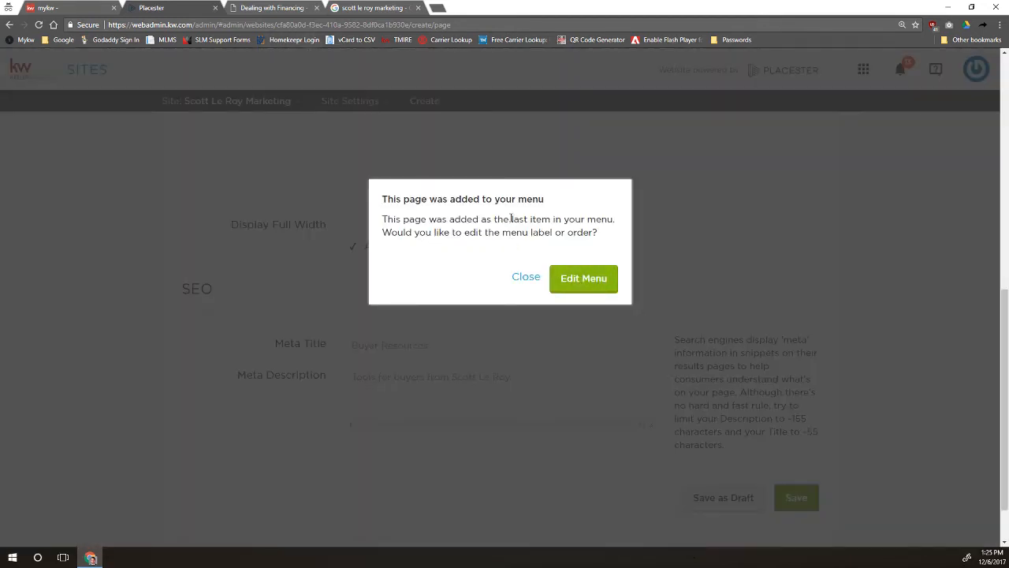
pyautogui.click(528, 280)
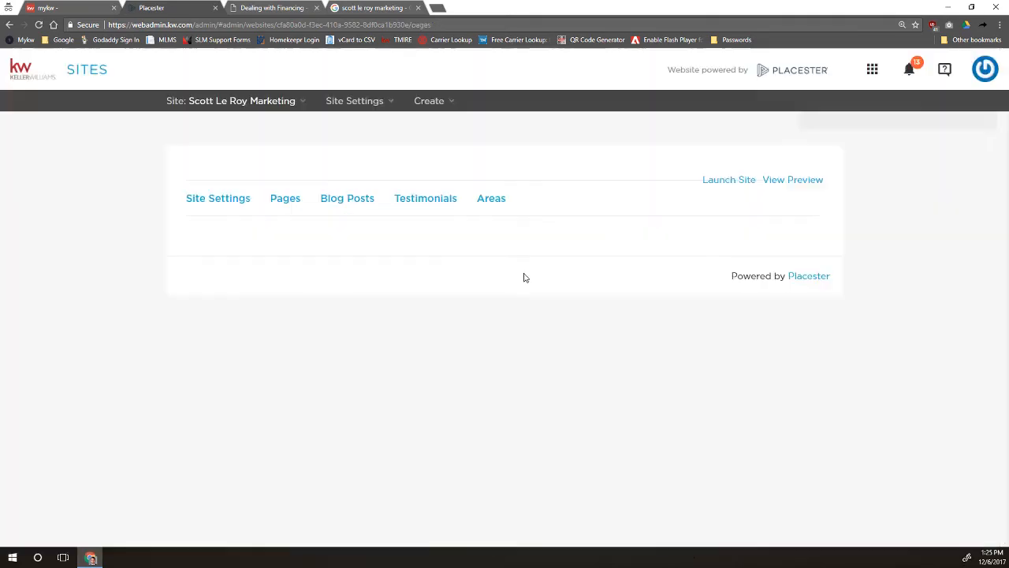
# Step: Reload the live site, go to its home page, and open the new Buyer Resources page
pyautogui.click(274, 7)
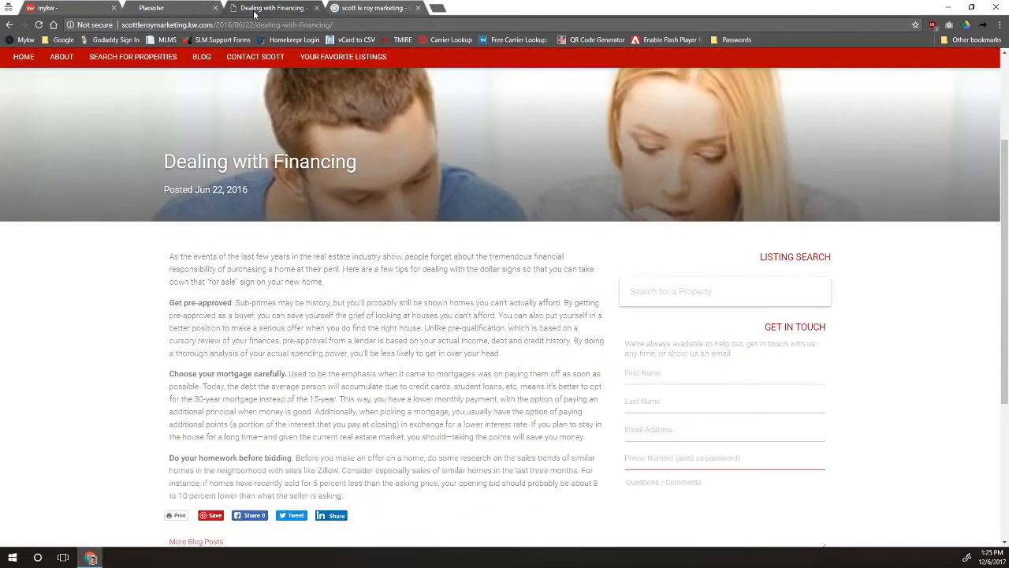
pyautogui.scroll(4, 20, 61)
pyautogui.click(39, 24)
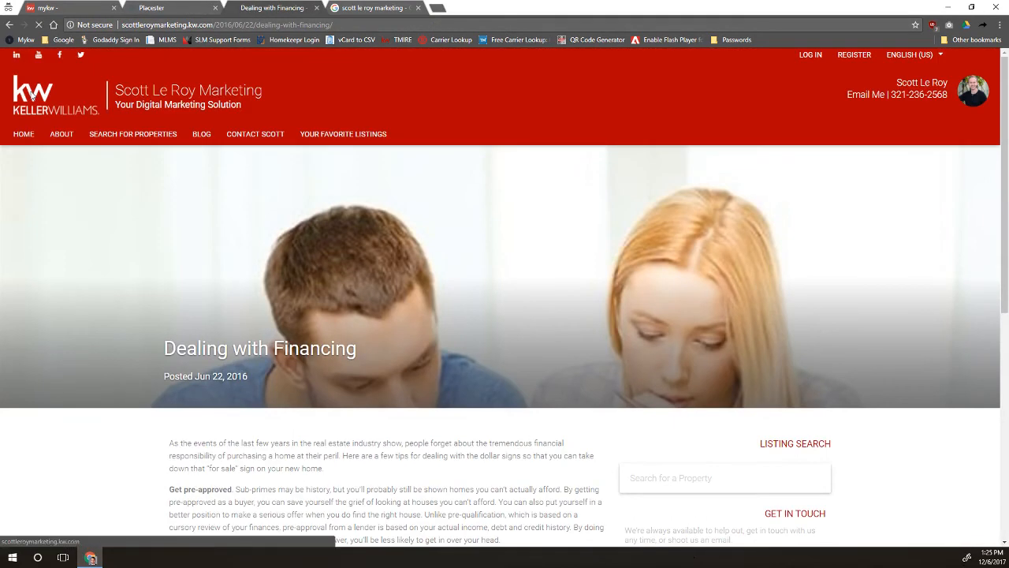
pyautogui.click(137, 99)
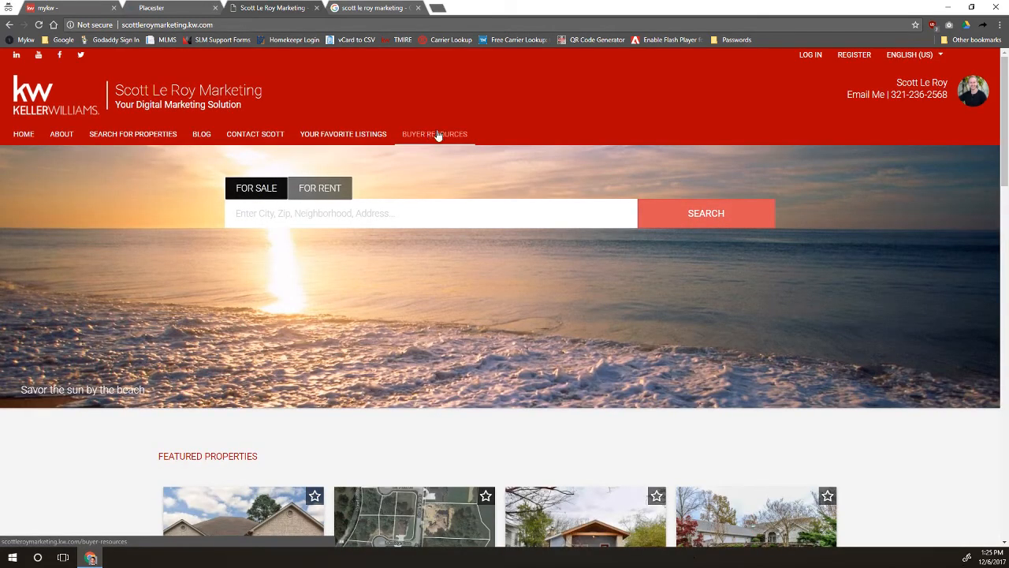
pyautogui.click(438, 134)
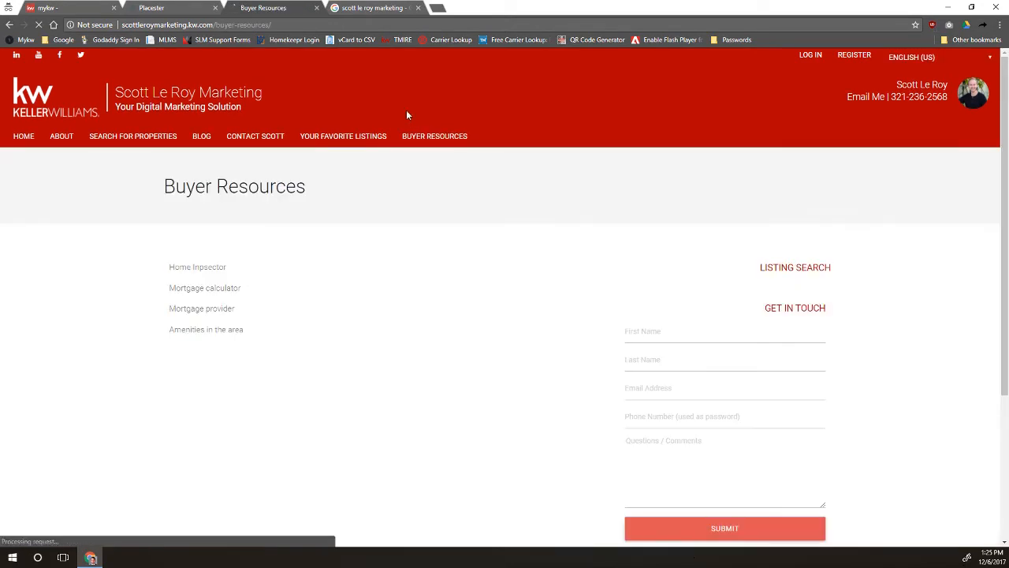
# Step: Review the resource list on the live Buyer Resources page and the page list in the site admin
pyautogui.moveTo(167, 260); pyautogui.dragTo(286, 325)
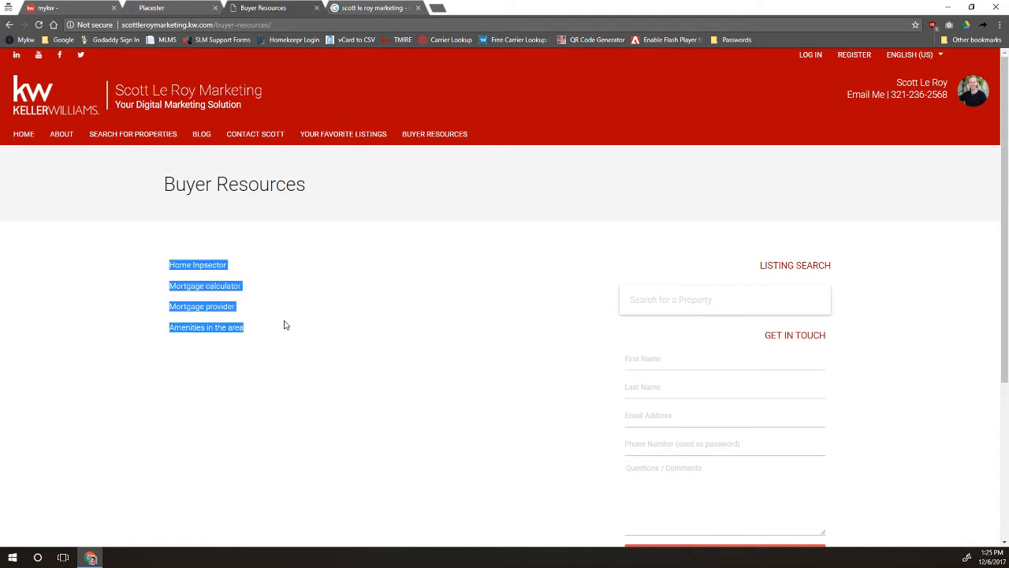
pyautogui.click(211, 327)
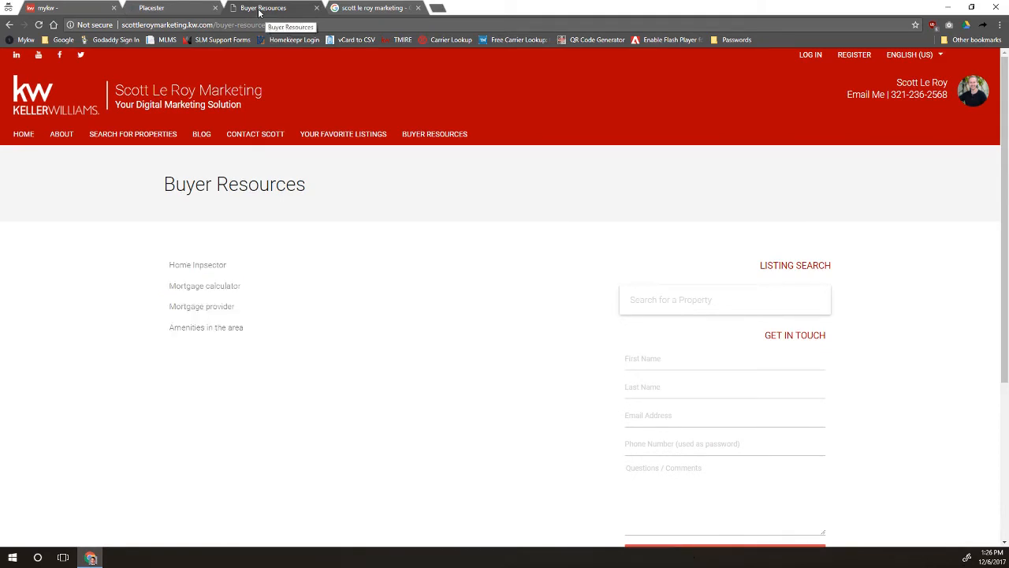
pyautogui.click(178, 6)
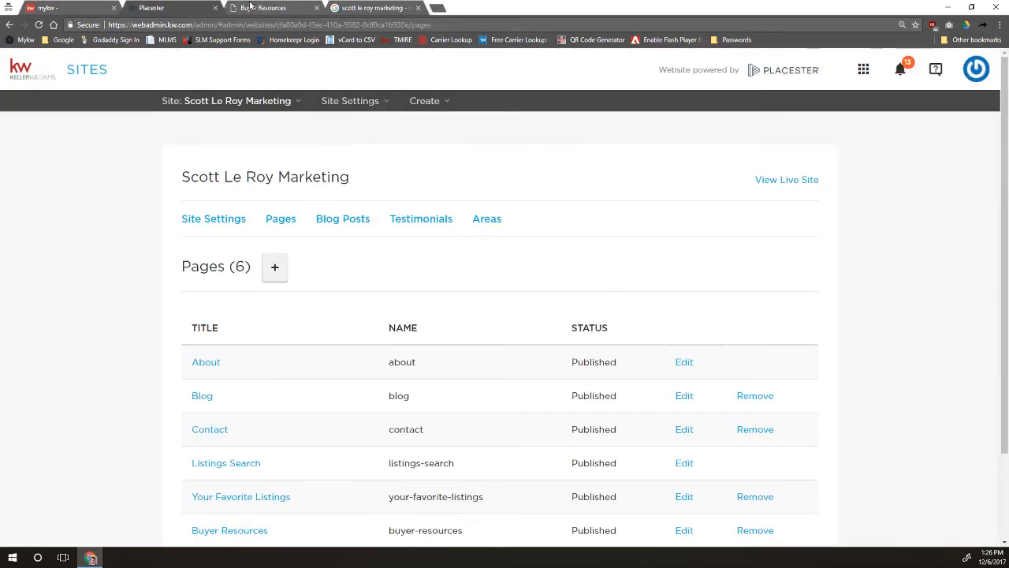
pyautogui.scroll(-1, 260, 174)
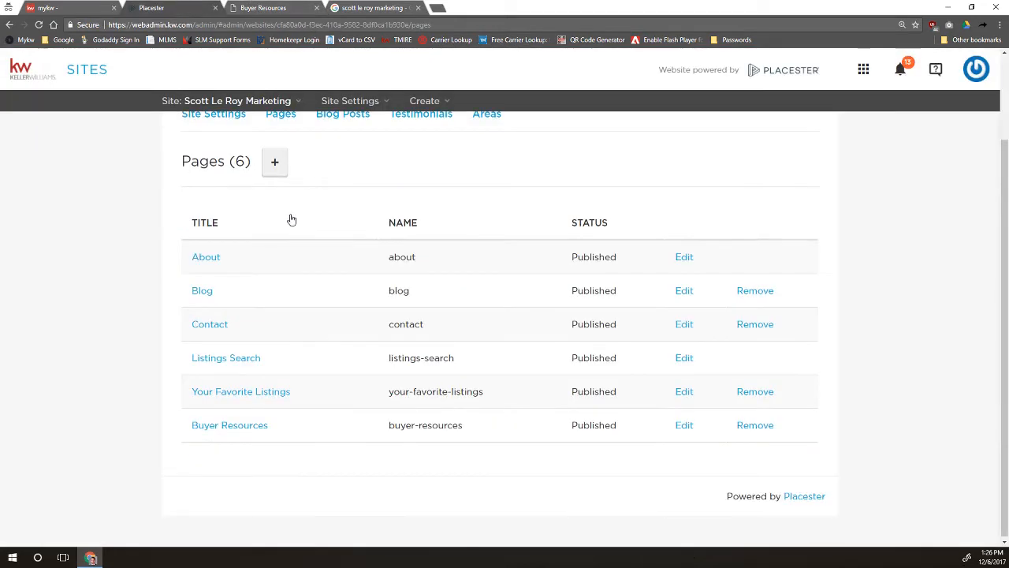
pyautogui.scroll(1, 124, 200)
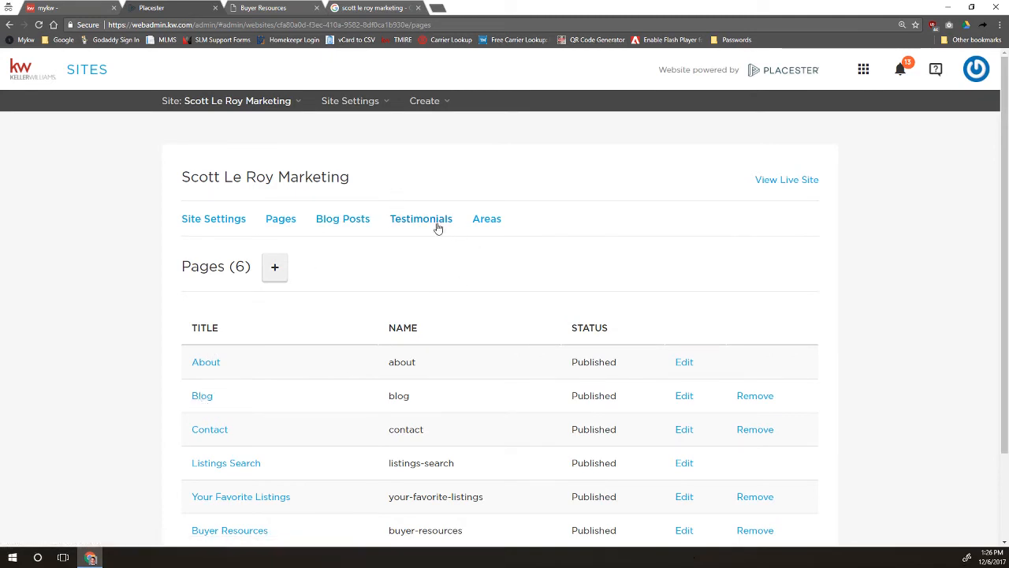
# Step: Start a new page with the Areas Index template and title it "Communities I Serve"
pyautogui.click(276, 270)
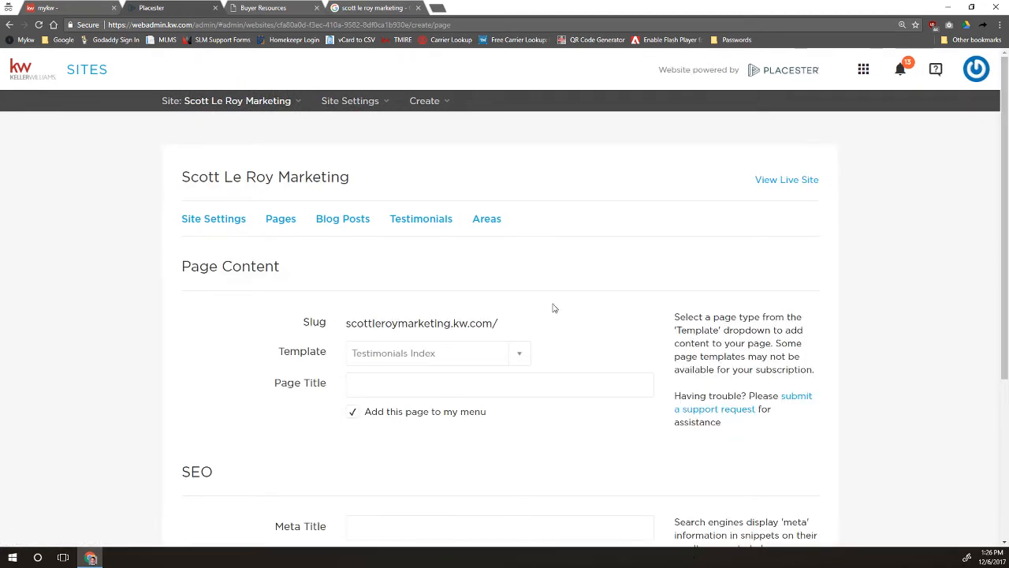
pyautogui.click(387, 355)
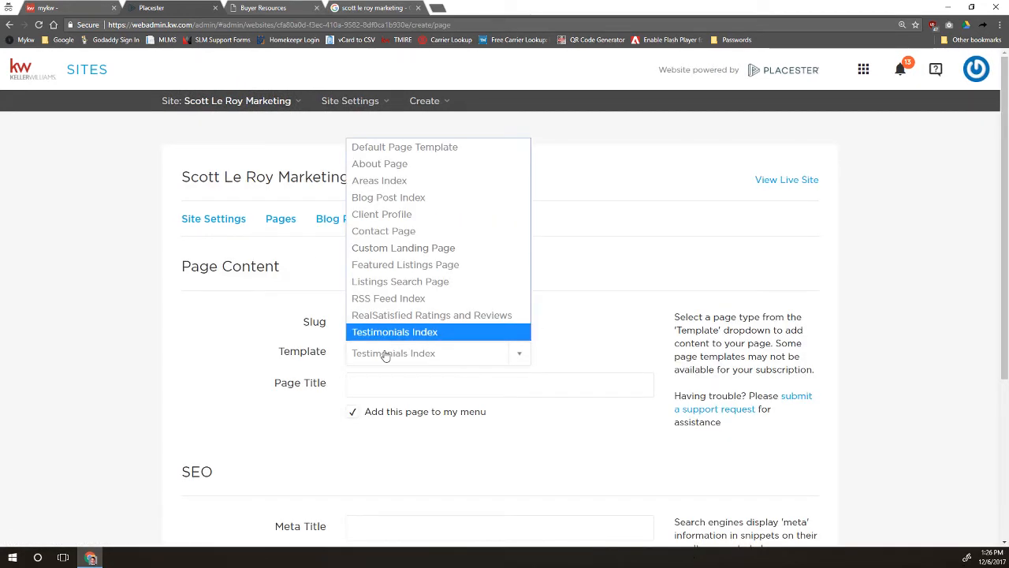
pyautogui.click(397, 184)
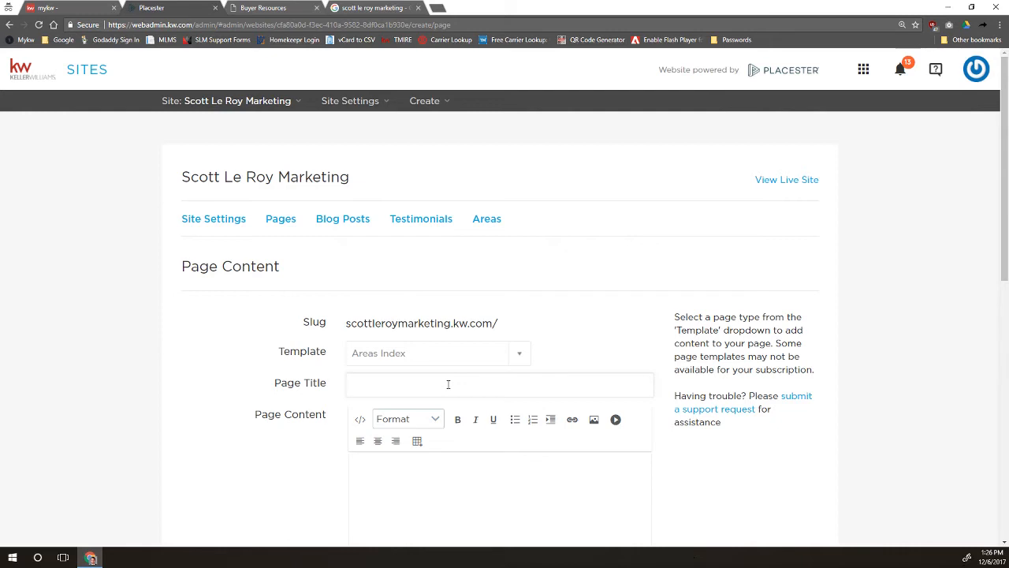
pyautogui.write('Communi')
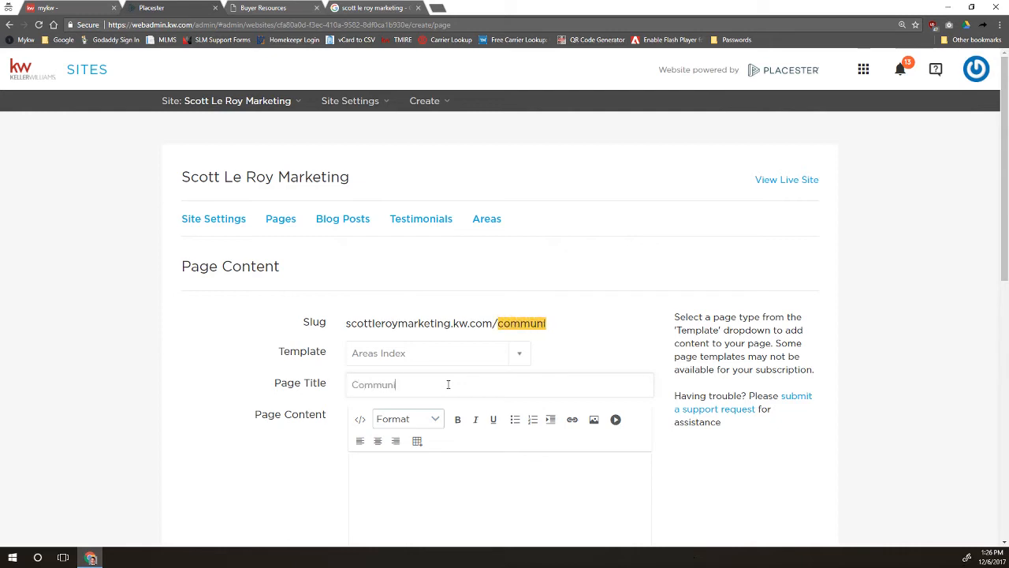
pyautogui.write('ties I Serve')
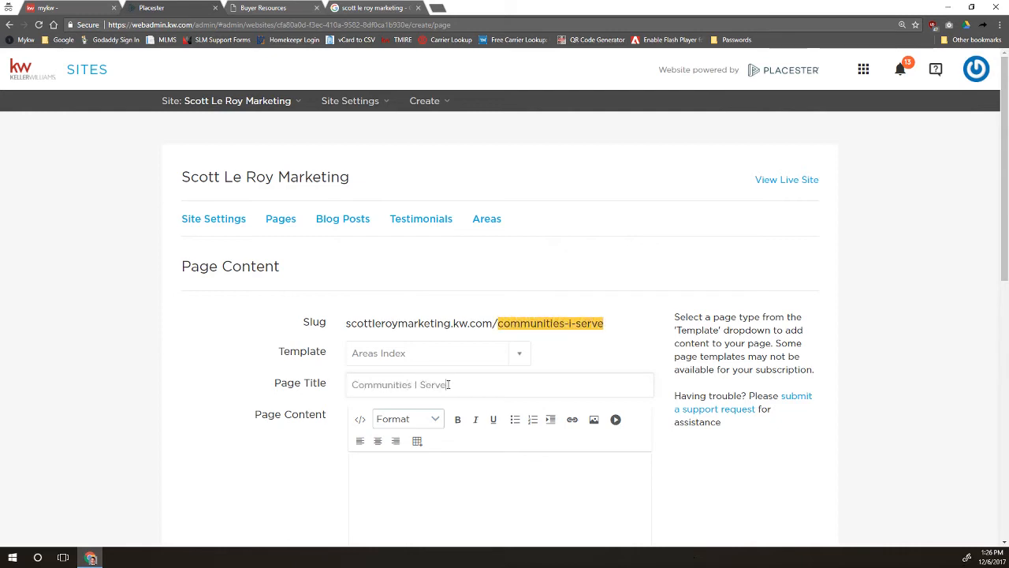
# Step: Enter "Get to know the area around Orlando, FL with" followed by the agent's full name as the page content
pyautogui.scroll(-2, 434, 396)
pyautogui.click(434, 396)
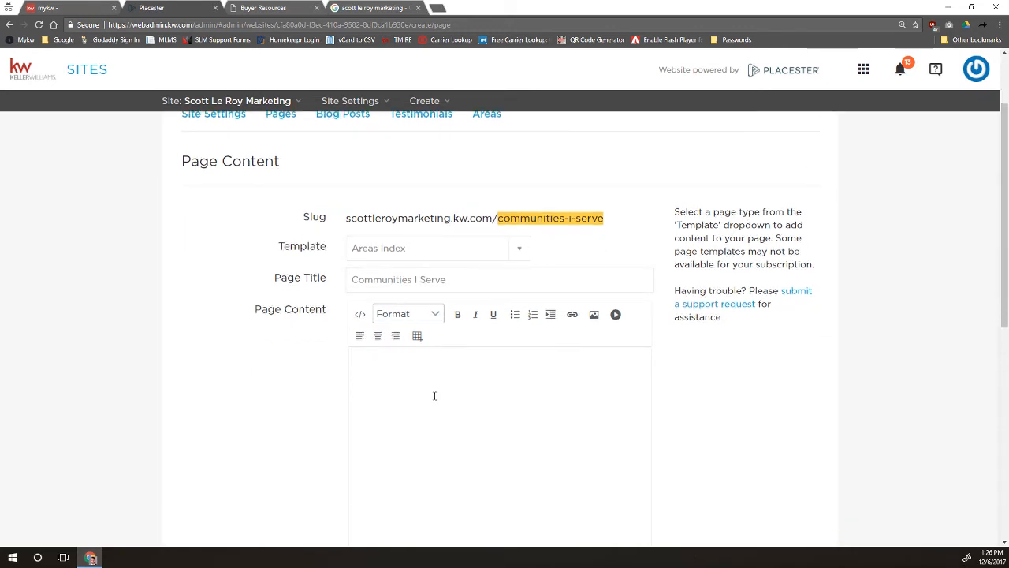
pyautogui.write('Get to know the area around ')
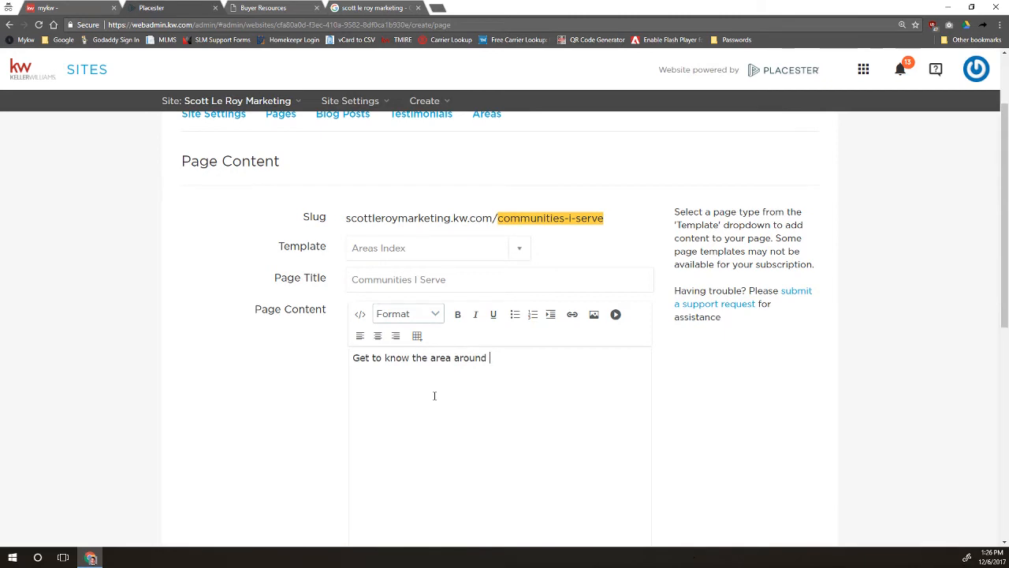
pyautogui.write('Orlando, FL with Scott Le Roy')
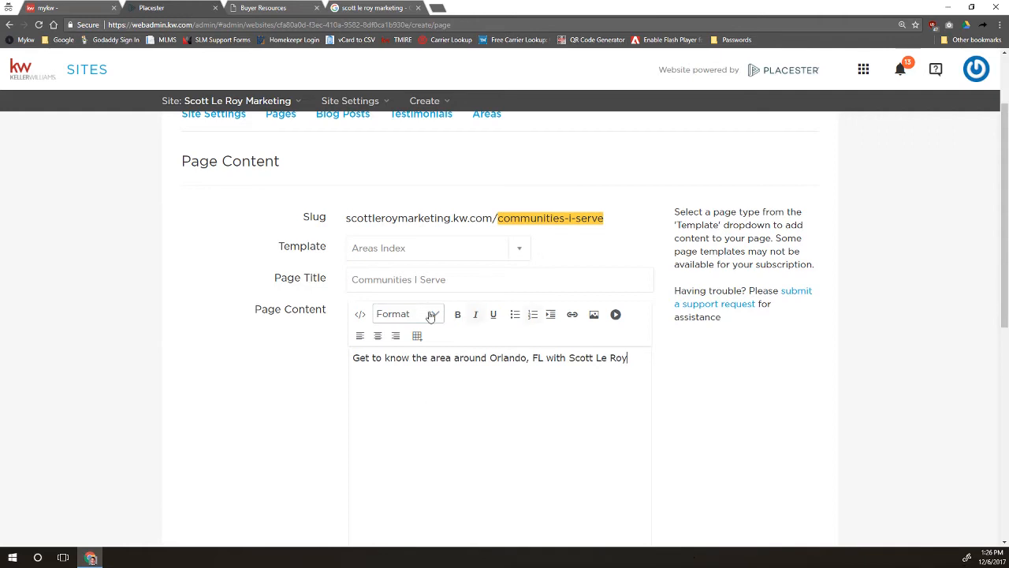
# Step: Keep the Communities I Serve page added to the menu and set its Meta Title to "Communities Served"
pyautogui.scroll(-2, 307, 300)
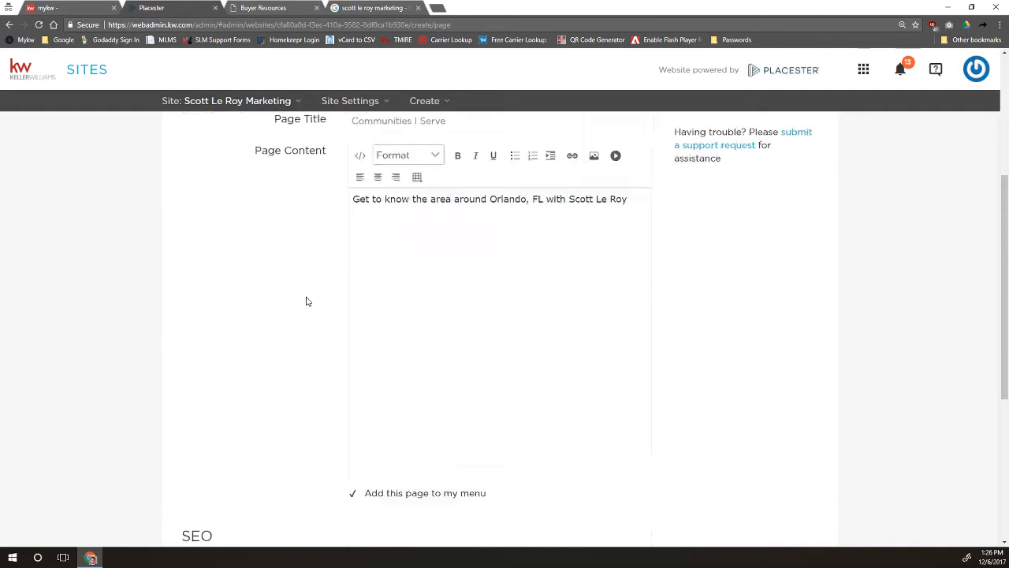
pyautogui.scroll(1, 440, 273)
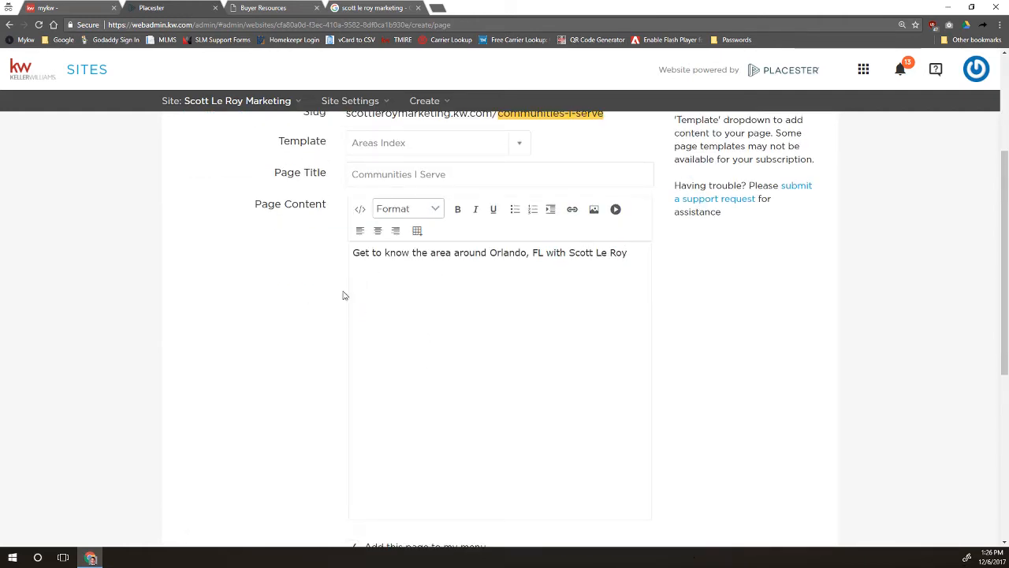
pyautogui.scroll(-1, 324, 297)
pyautogui.scroll(-1, 324, 281)
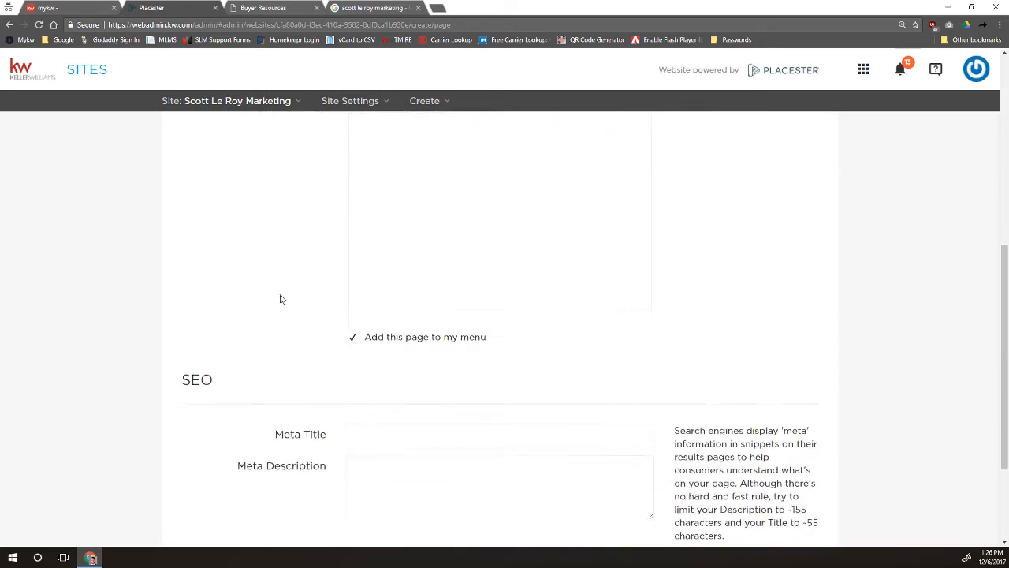
pyautogui.click(352, 337)
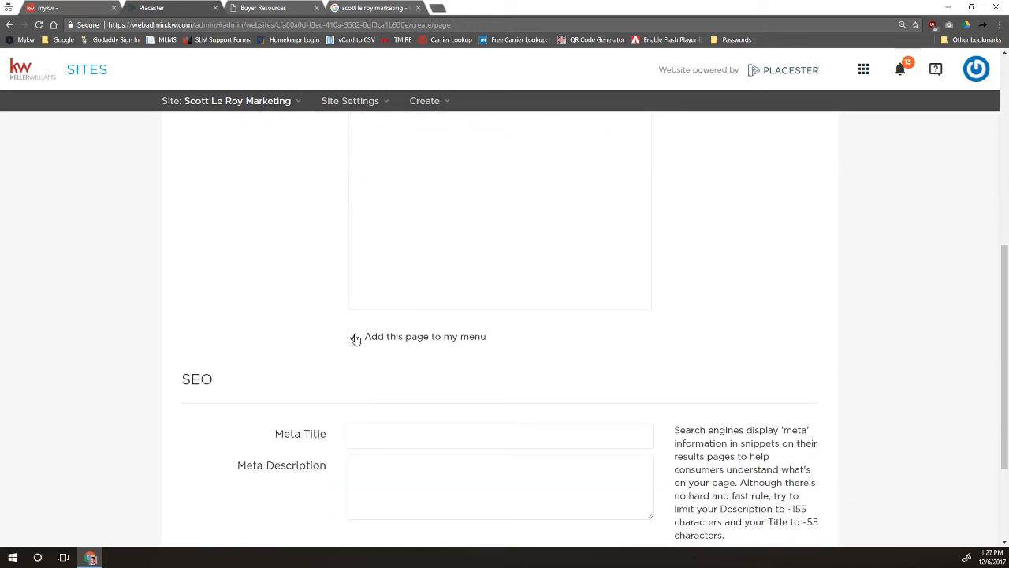
pyautogui.click(407, 429)
pyautogui.write('Communities ')
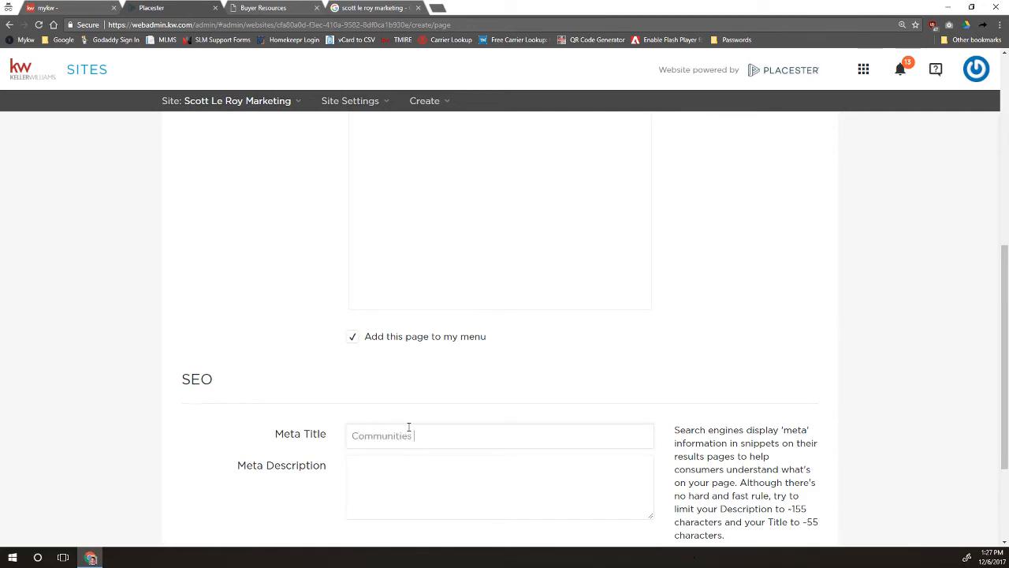
pyautogui.write('Served')
# Step: Enter "Learn about the communities around Orlando, FL with" followed by the agent's full name as the Meta Description
pyautogui.press('Tab')
pyautogui.write('L')
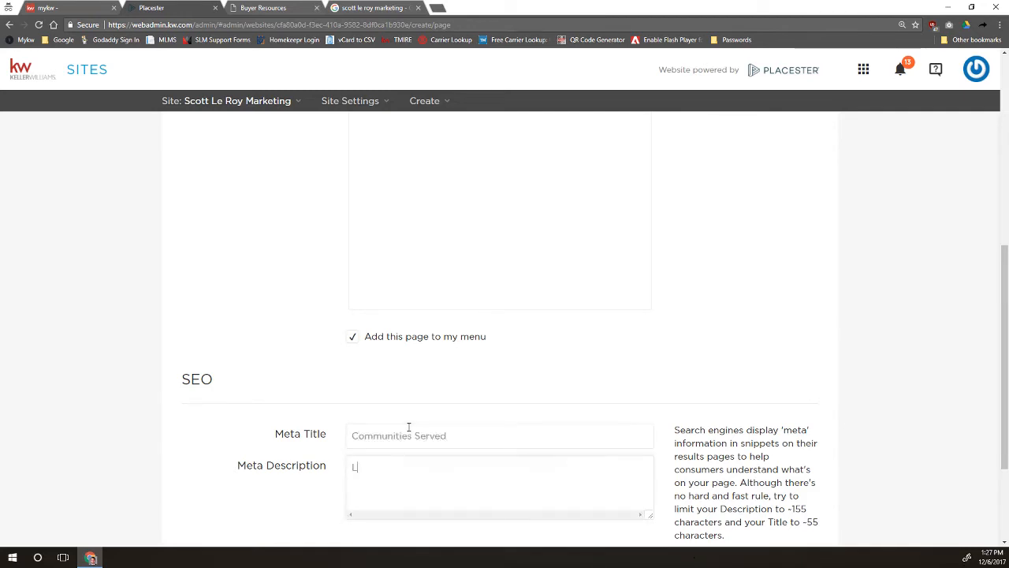
pyautogui.write('earn about the communities around ')
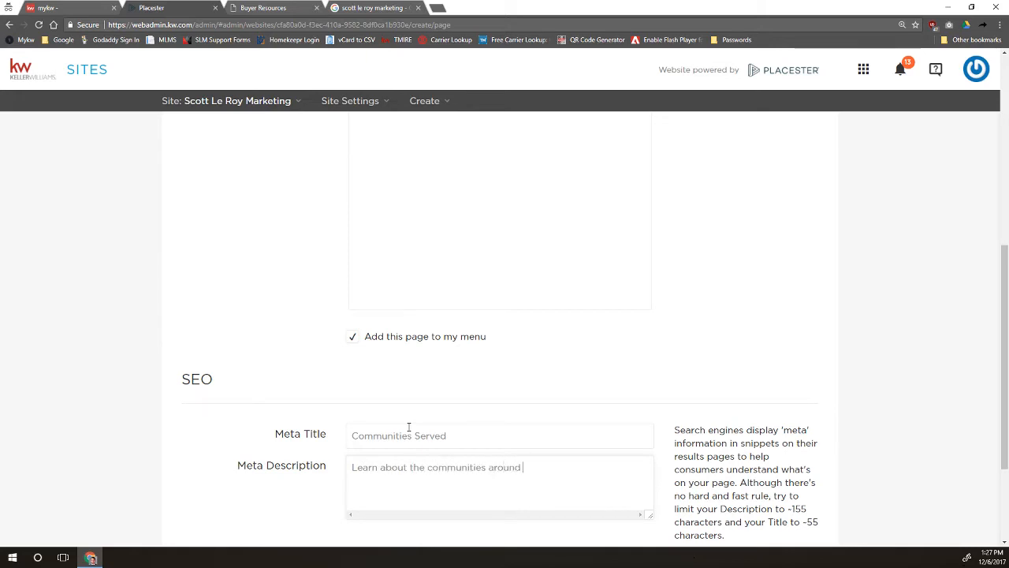
pyautogui.write('Orlando, FL with Scott Le')
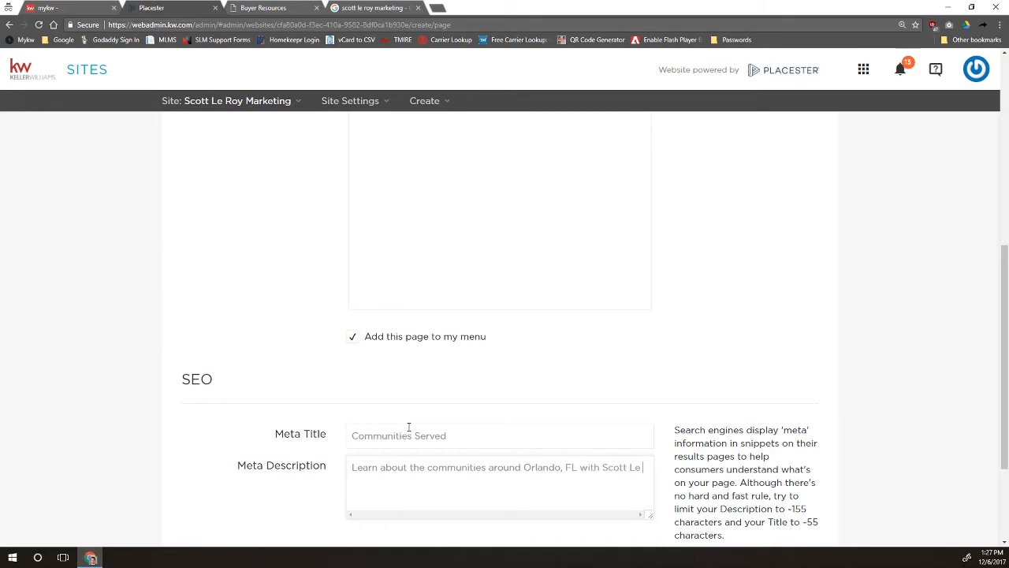
pyautogui.write(' Roy')
# Step: Review the slug and the page content text of the Communities I Serve page
pyautogui.scroll(3, 667, 297)
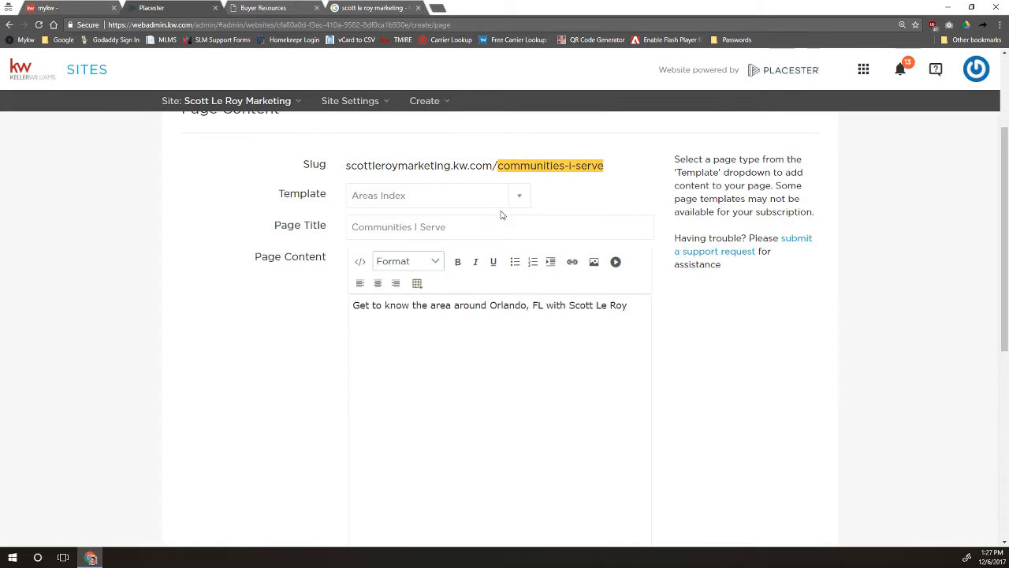
pyautogui.moveTo(626, 167); pyautogui.dragTo(373, 154)
pyautogui.click(372, 155)
pyautogui.scroll(-2, 424, 355)
pyautogui.scroll(1, 518, 305)
pyautogui.moveTo(543, 200); pyautogui.dragTo(316, 223)
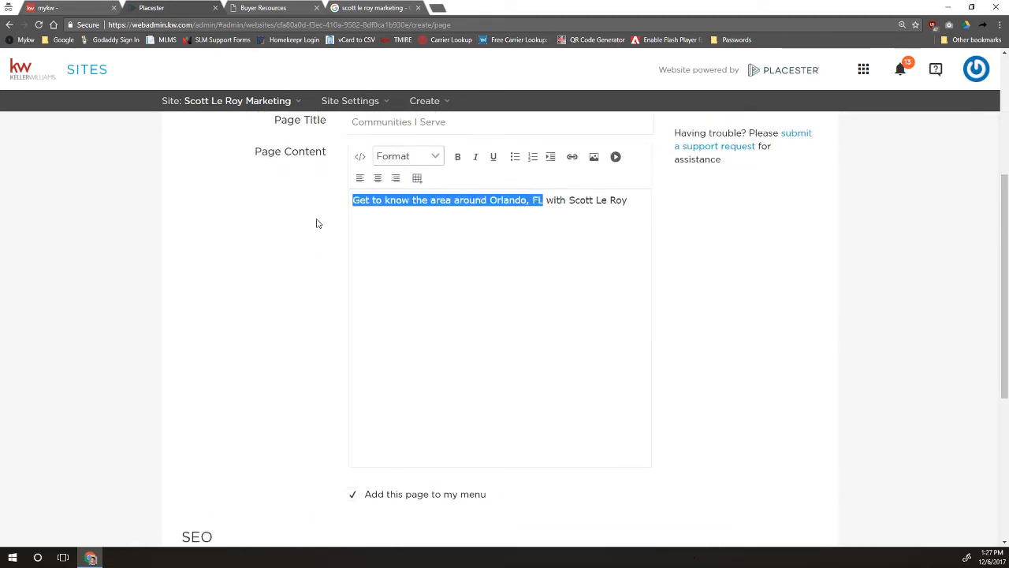
pyautogui.click(461, 256)
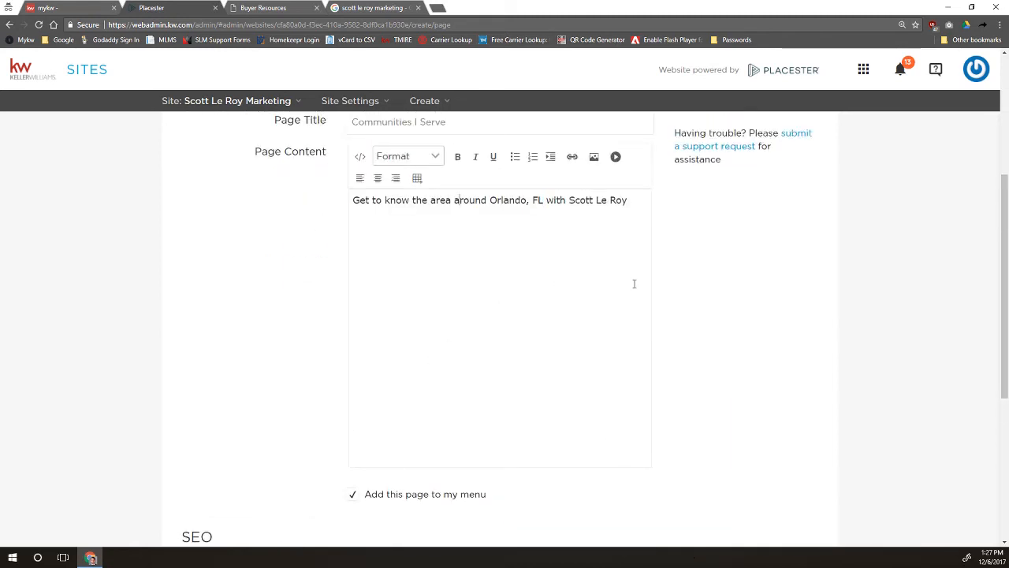
# Step: Save the Communities I Serve page and decline editing the menu
pyautogui.scroll(-3, 645, 293)
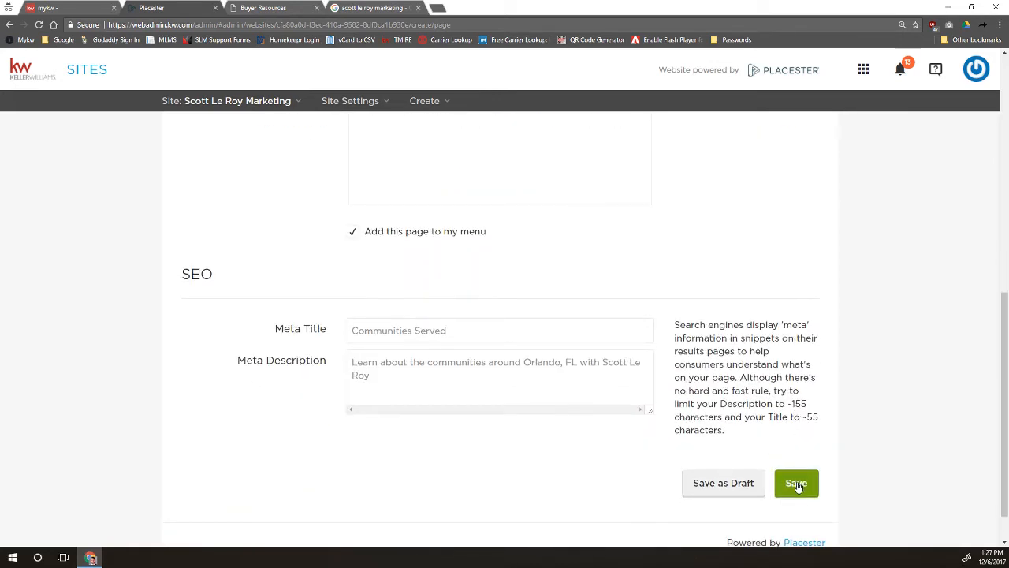
pyautogui.click(802, 485)
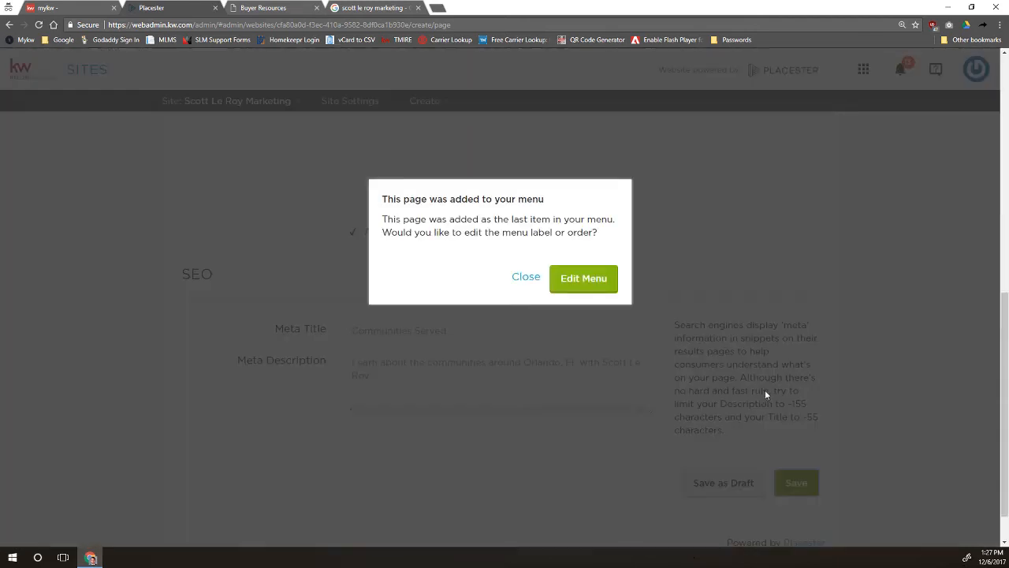
pyautogui.click(526, 277)
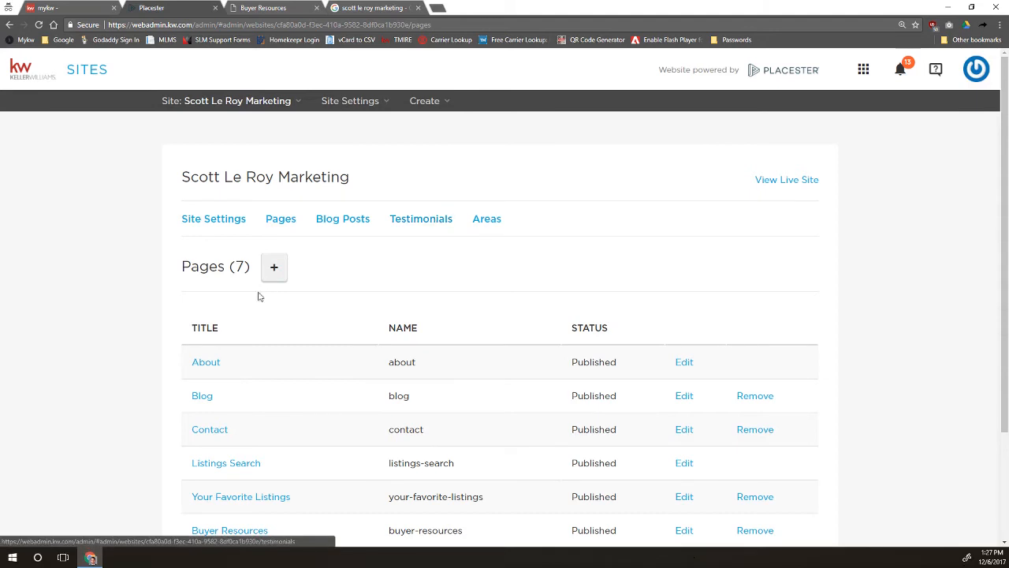
# Step: Start another new page with the Testimonials Index template and title it "Happy Clients"
pyautogui.click(281, 273)
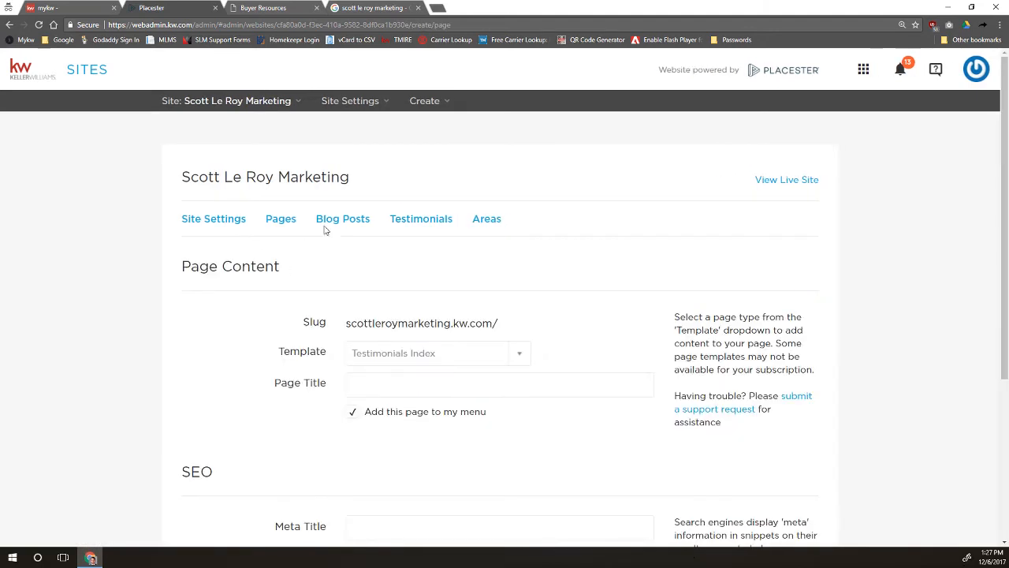
pyautogui.click(382, 355)
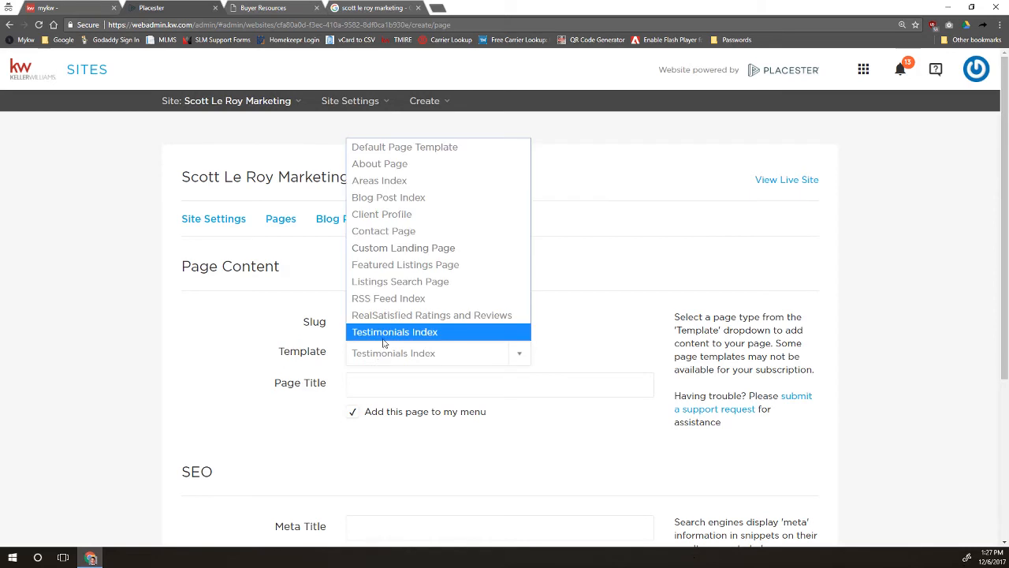
pyautogui.click(386, 332)
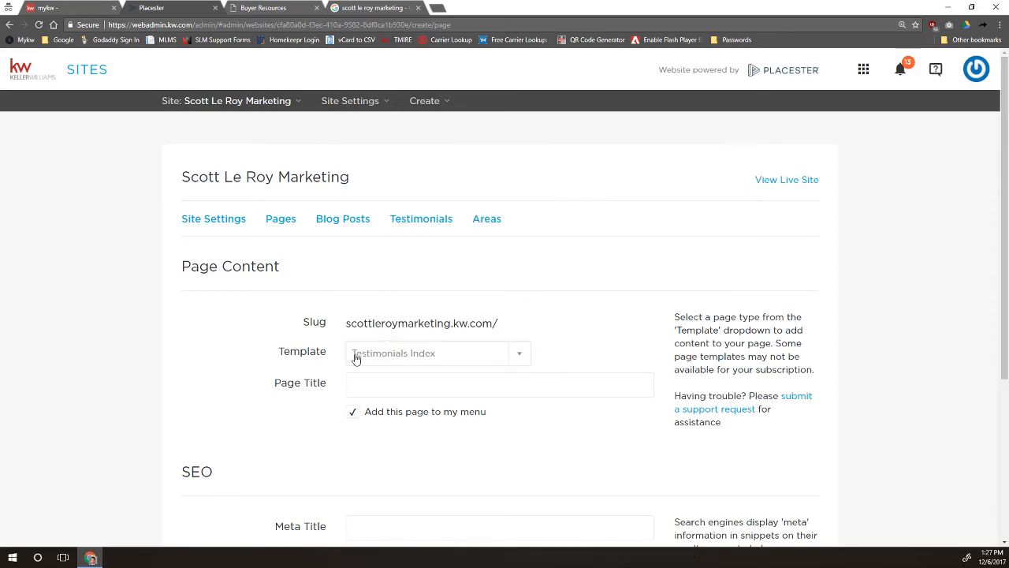
pyautogui.click(407, 378)
pyautogui.write('Happy Clients')
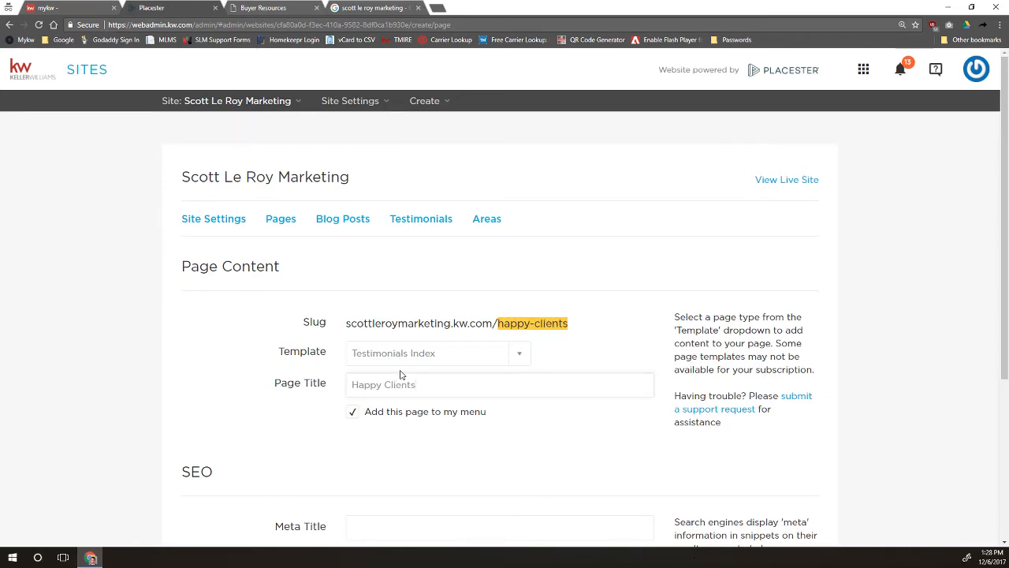
# Step: Set the Meta Title of the Happy Clients page to "Happy Clients - Testimonials"
pyautogui.scroll(-1, 394, 374)
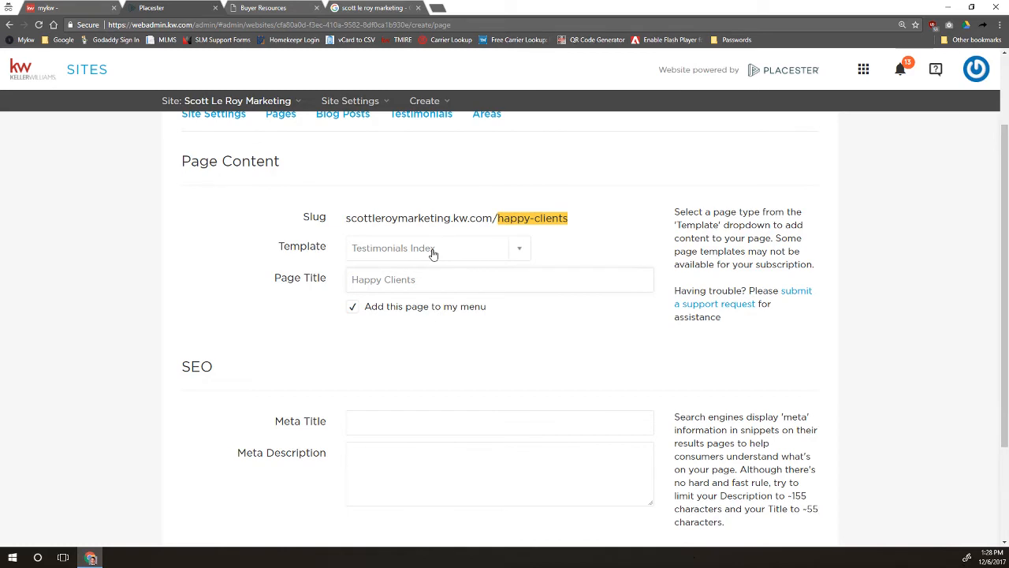
pyautogui.click(412, 418)
pyautogui.write('Happy CLient')
pyautogui.press('BackSpace')
pyautogui.press('BackSpace')
pyautogui.press('BackSpace')
pyautogui.press('BackSpace')
pyautogui.write('lients - Testimonials')
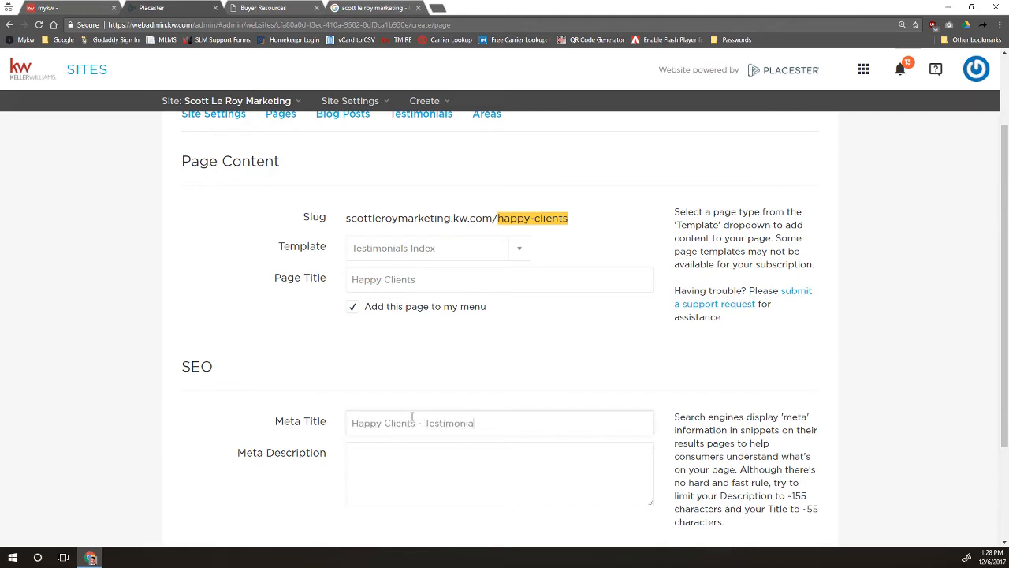
# Step: Enter "Learn what others think of" followed by the agent's full name and a period as the Meta Description
pyautogui.press('Tab')
pyautogui.write('Learn what')
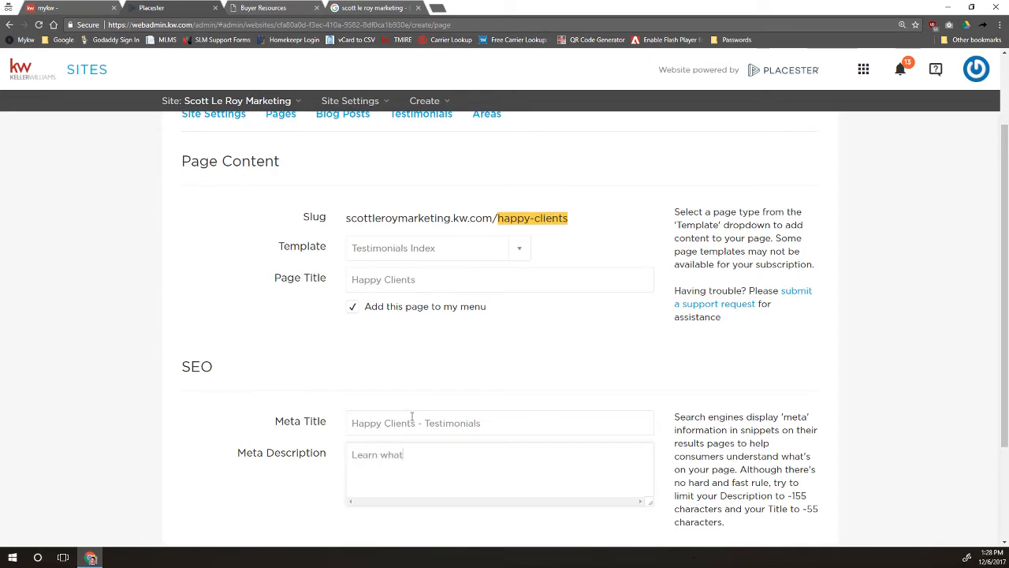
pyautogui.write(' others think of Scott Le Roy.')
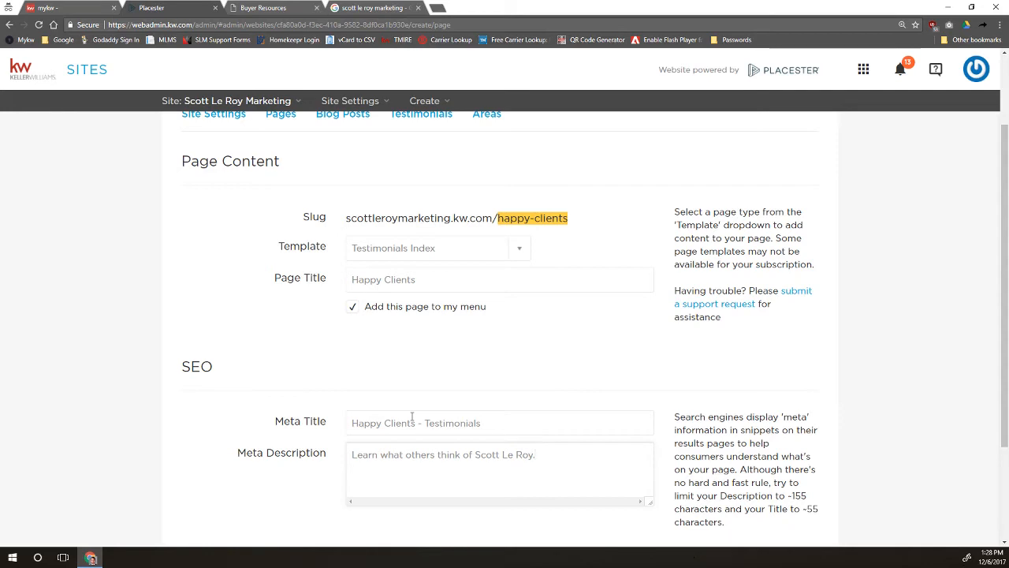
# Step: Save the Happy Clients page and decline editing the menu
pyautogui.scroll(-2, 473, 434)
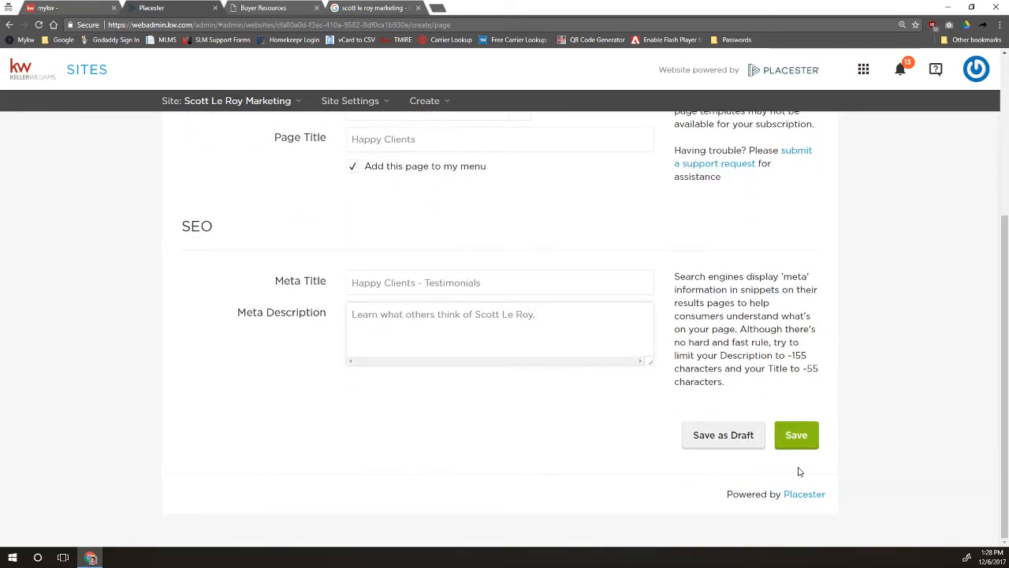
pyautogui.click(795, 438)
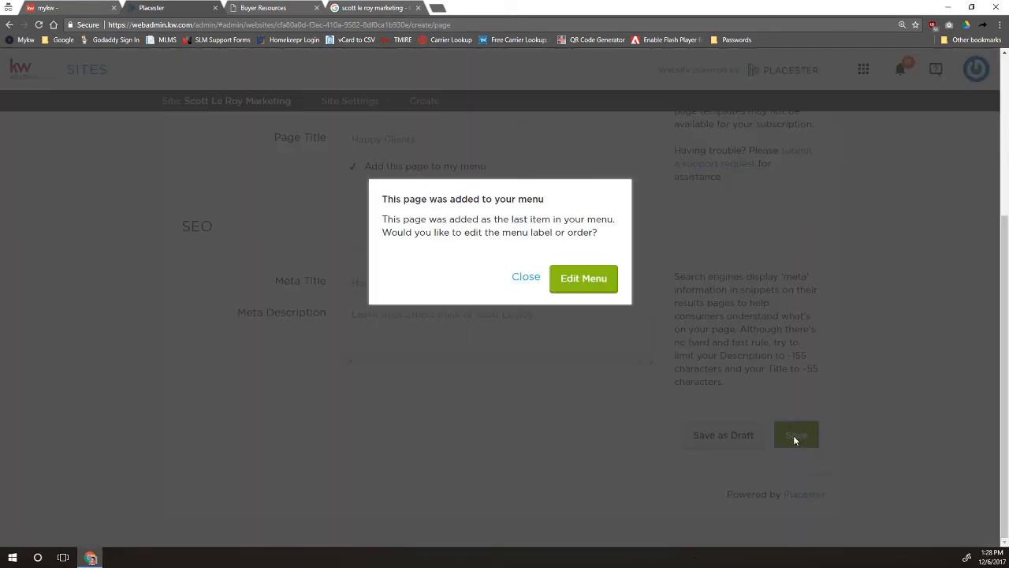
pyautogui.click(525, 279)
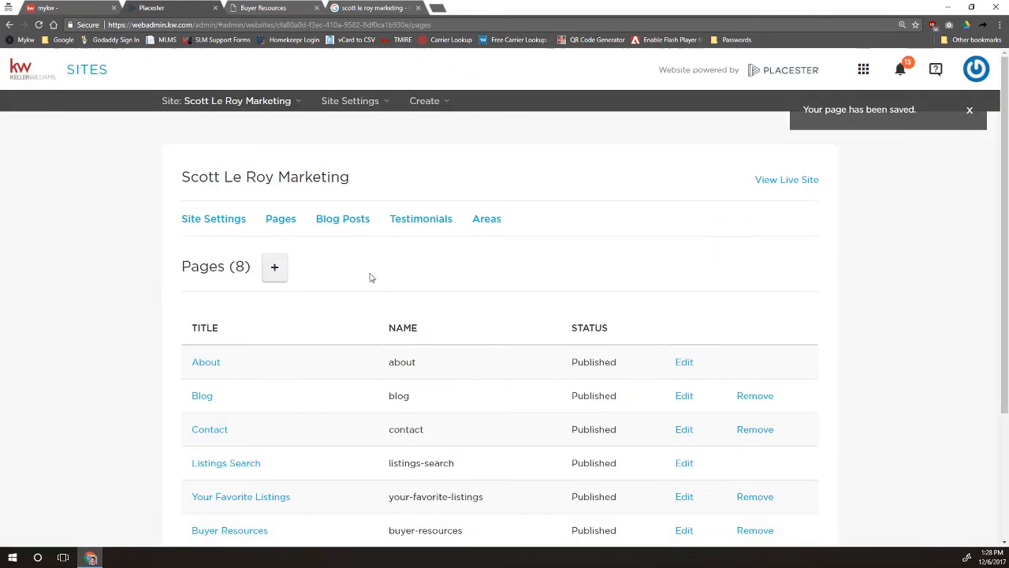
# Step: Load the live site's home page to check the navigation menu for the new pages, and return to the admin
pyautogui.click(276, 8)
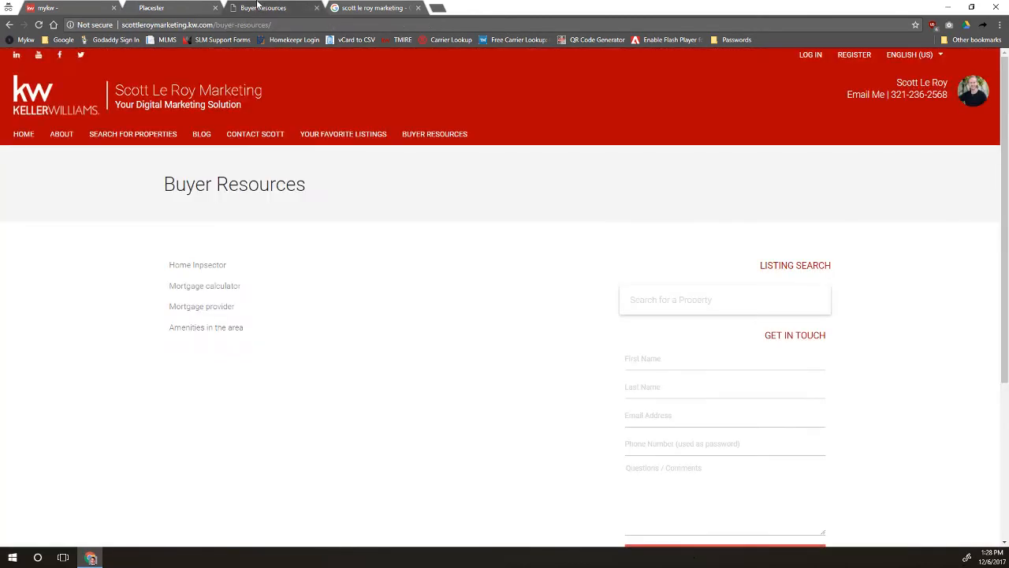
pyautogui.click(52, 94)
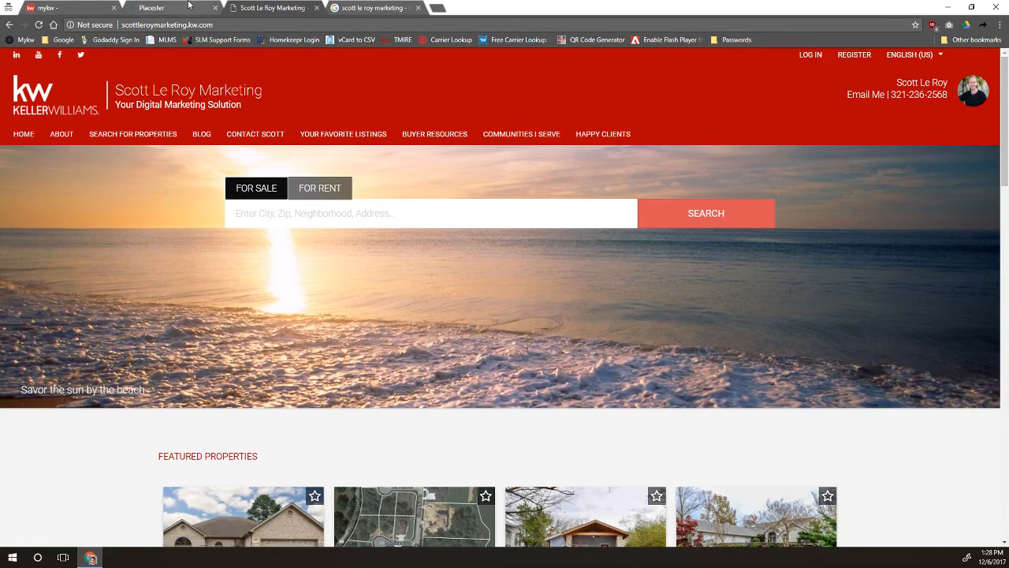
pyautogui.click(164, 9)
# Step: Review the Listings Search page's content and SEO settings, and return to the pages list to look over its edit and remove options
pyautogui.scroll(-2, 110, 233)
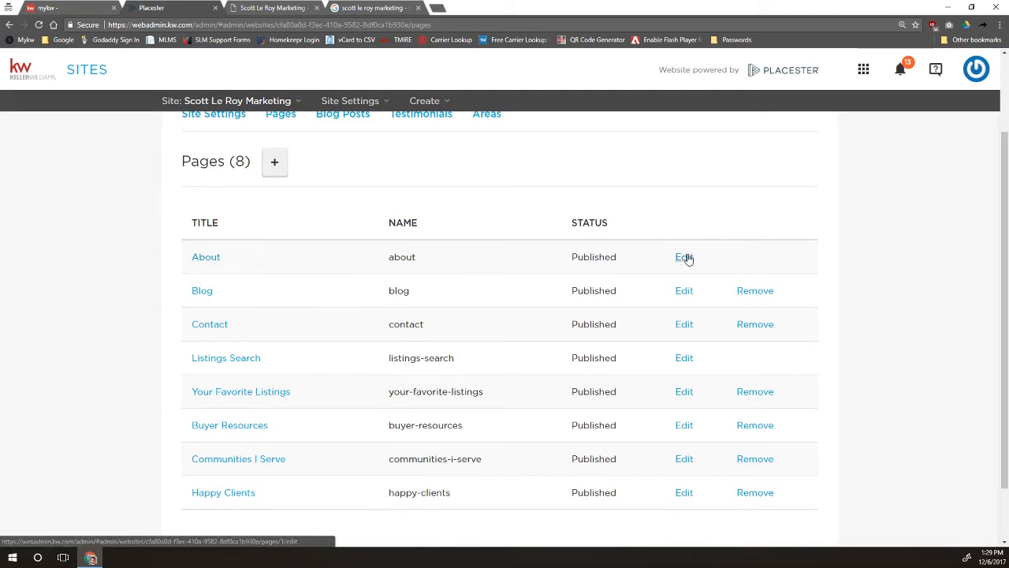
pyautogui.click(246, 359)
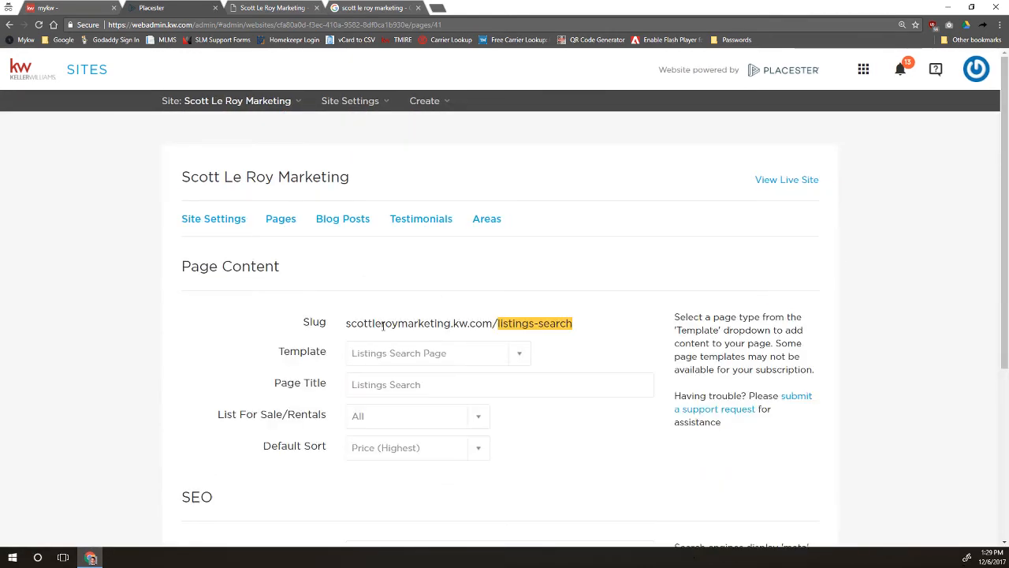
pyautogui.scroll(-1, 413, 351)
pyautogui.scroll(-2, 319, 386)
pyautogui.scroll(-2, 355, 387)
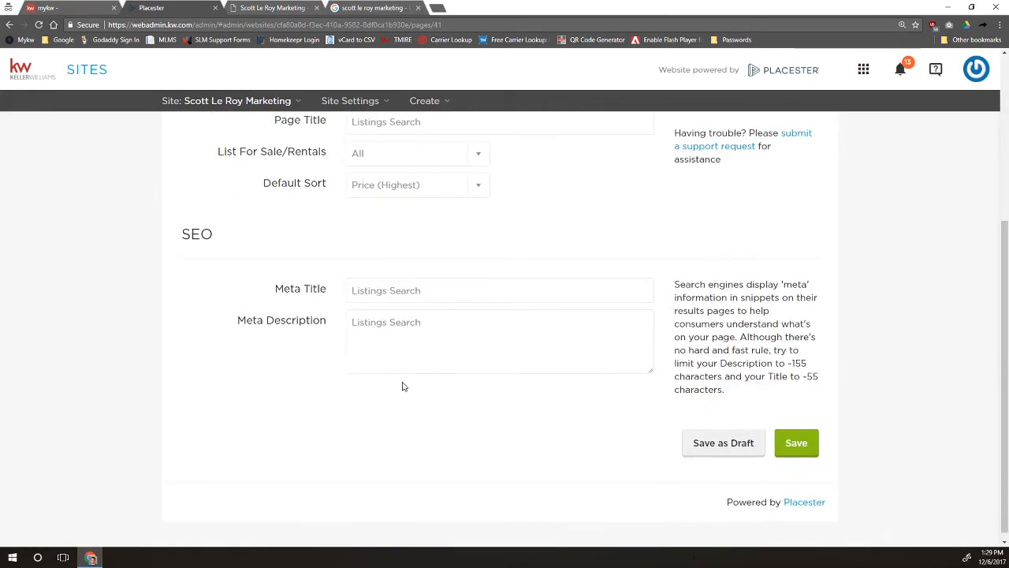
pyautogui.scroll(4, 386, 363)
pyautogui.click(8, 25)
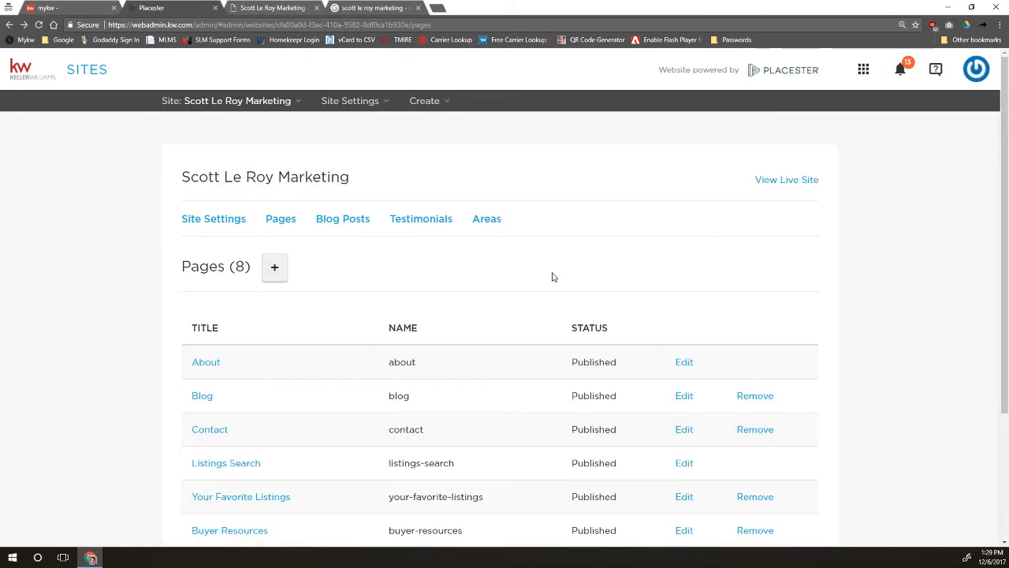
pyautogui.scroll(-2, 547, 276)
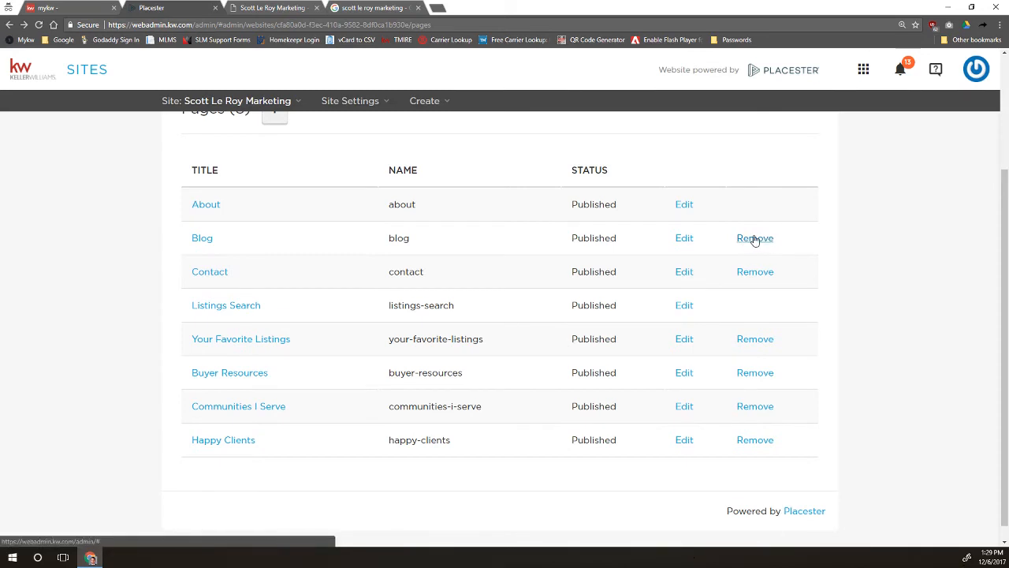
pyautogui.scroll(2, 552, 272)
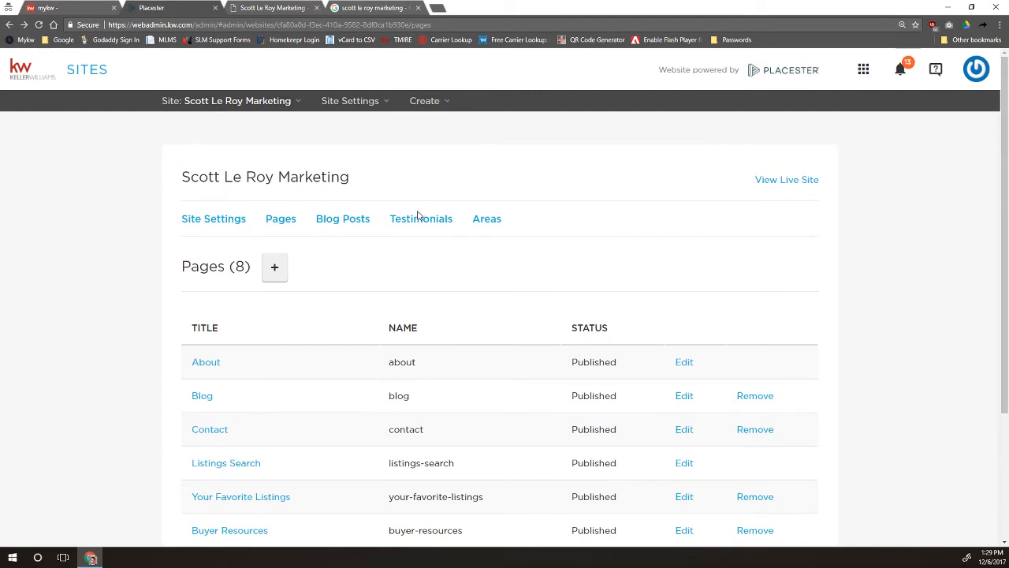
# Step: Open the blog posts list and sort it by title in reverse alphabetical order
pyautogui.click(345, 222)
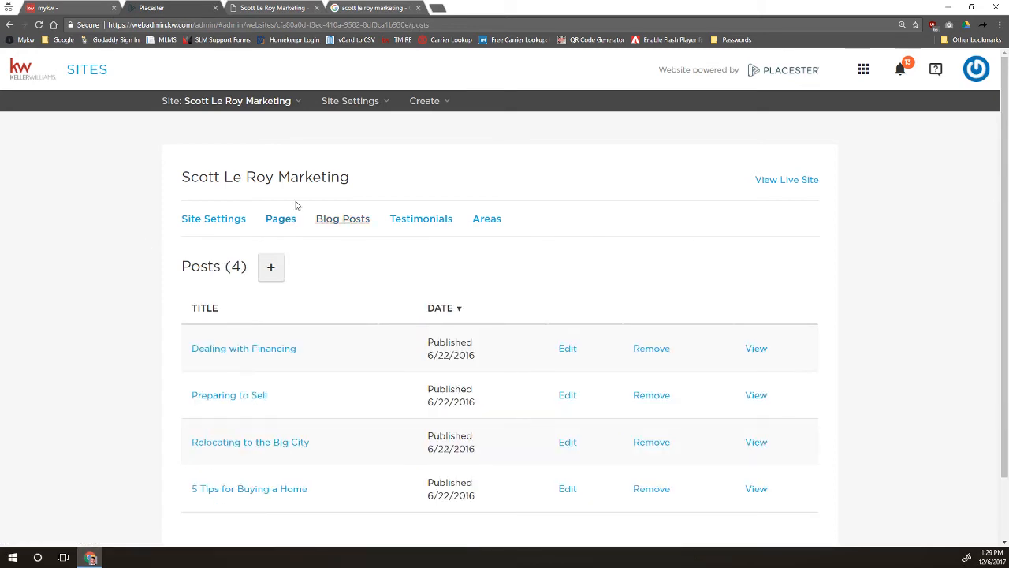
pyautogui.scroll(-2, 164, 178)
pyautogui.scroll(1, 162, 185)
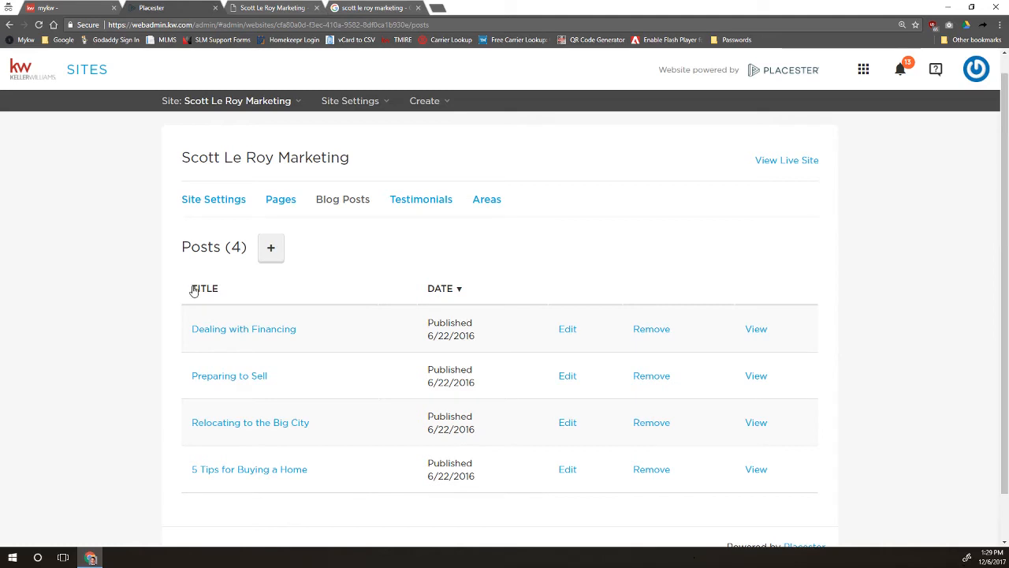
pyautogui.click(217, 288)
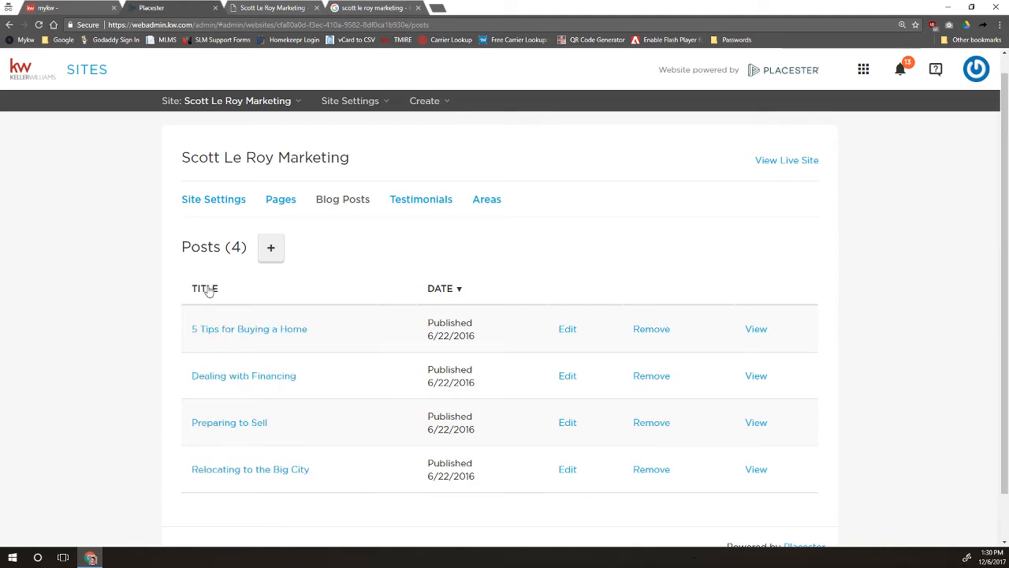
pyautogui.click(347, 289)
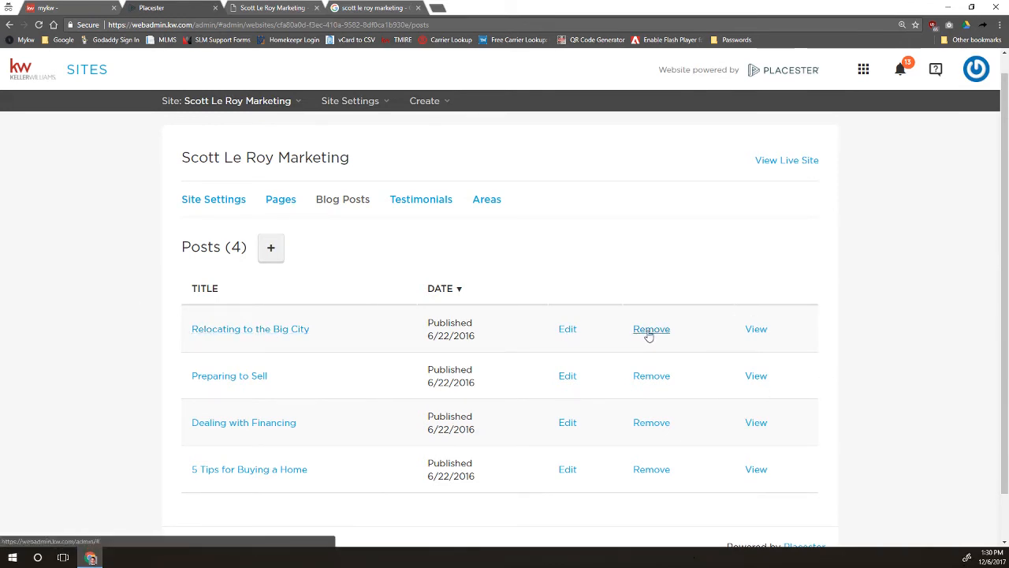
# Step: Start a new blog post and title it "Staging Your Home - Tips"
pyautogui.click(269, 247)
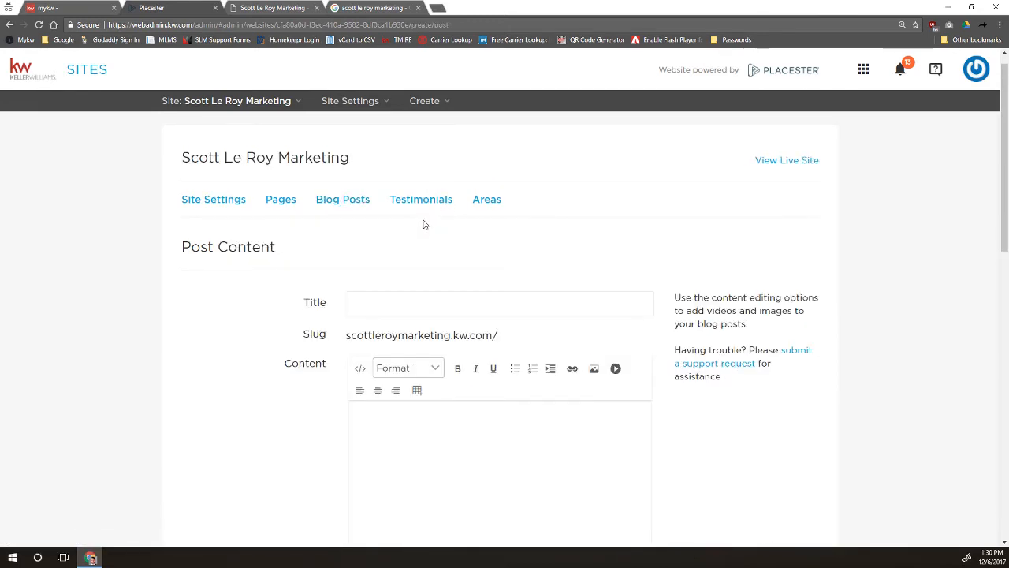
pyautogui.scroll(-1, 421, 223)
pyautogui.click(369, 251)
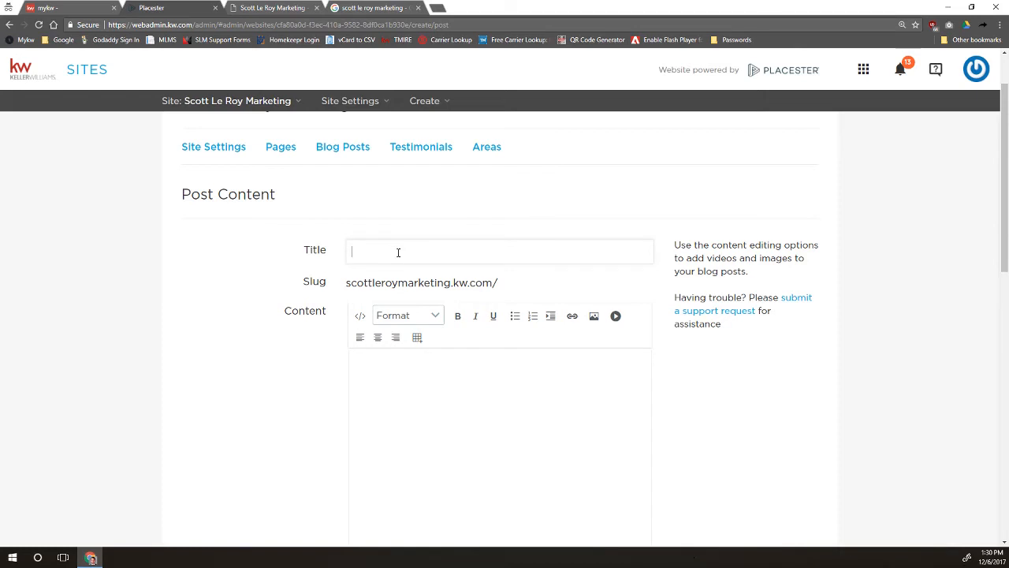
pyautogui.write('Staging Your Home - Timps')
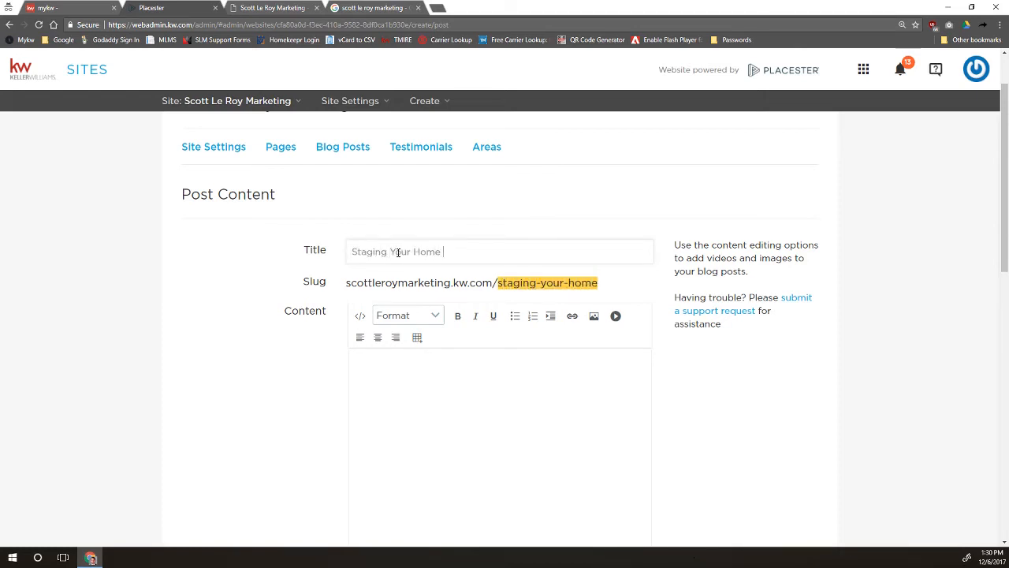
pyautogui.press('BackSpace')
pyautogui.press('BackSpace')
pyautogui.press('BackSpace')
pyautogui.write('ps')
# Step: Enter "Staging your home for a showing or open house is an important part of the home selling process..." plus filler characters as the post content
pyautogui.scroll(-1, 347, 197)
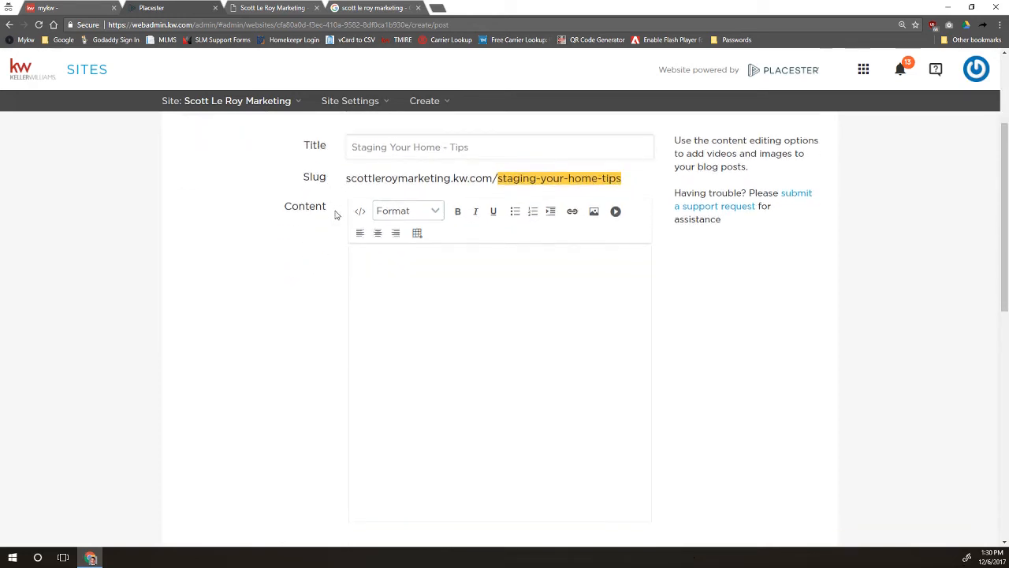
pyautogui.click(455, 392)
pyautogui.write('Staging s')
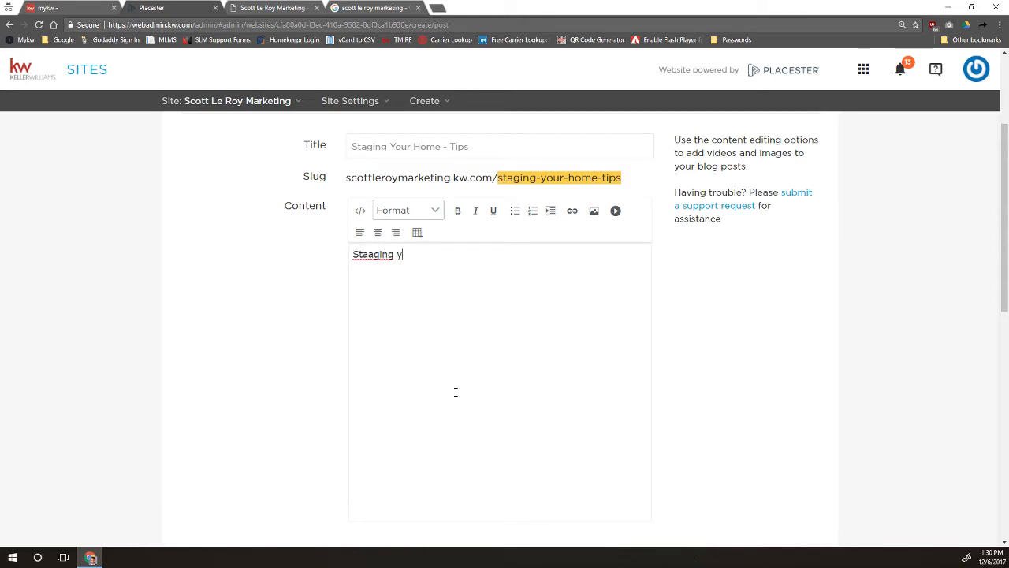
pyautogui.press('BackSpace')
pyautogui.press('BackSpace')
pyautogui.press('BackSpace')
pyautogui.press('BackSpace')
pyautogui.press('BackSpace')
pyautogui.press('BackSpace')
pyautogui.write('a')
pyautogui.press('BackSpace')
pyautogui.write('ging your home for a showu')
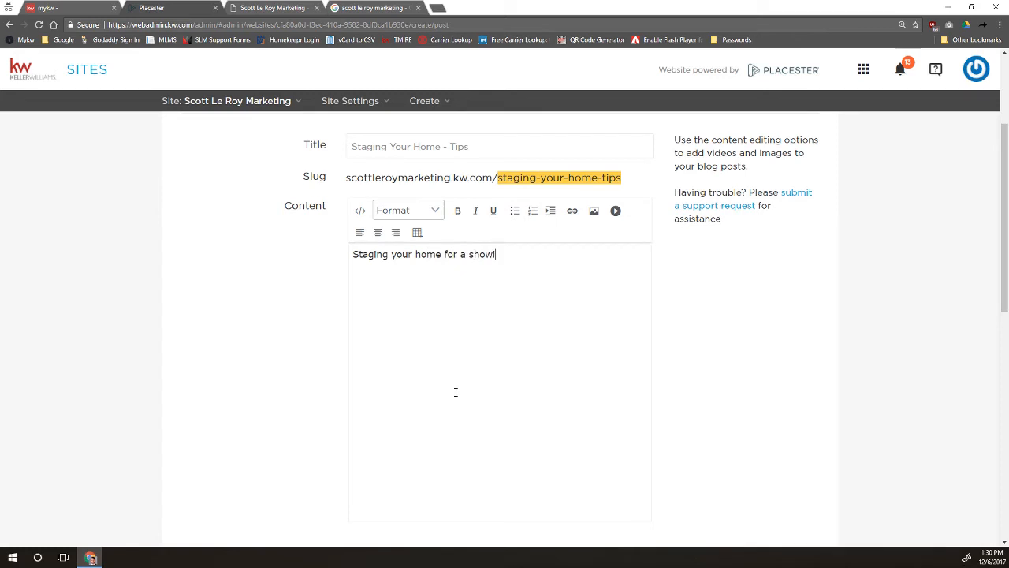
pyautogui.press('BackSpace')
pyautogui.write('ing or open house')
pyautogui.press('BackSpace')
pyautogui.press('BackSpace')
pyautogui.write('en house is an import')
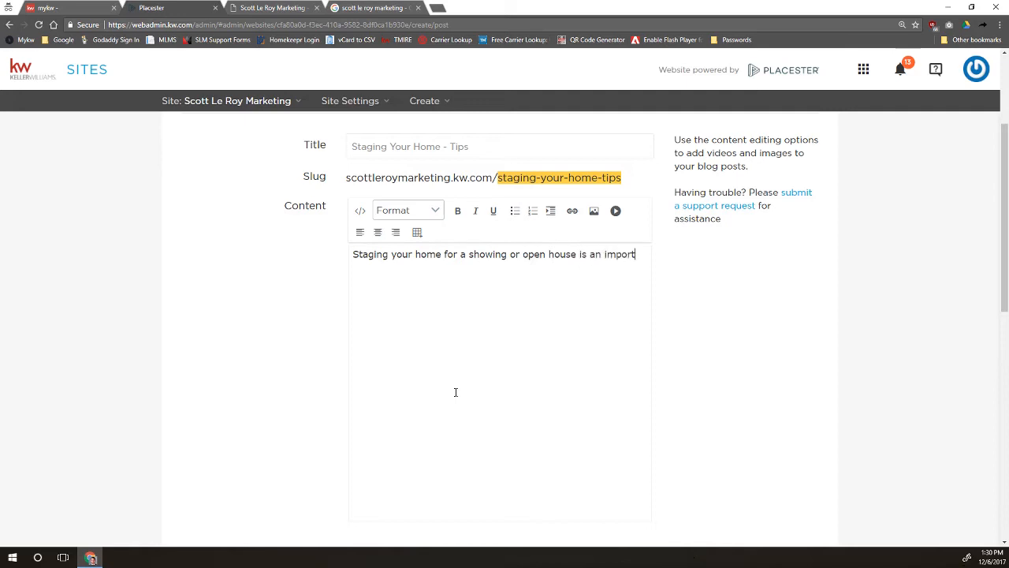
pyautogui.write('ant part of the home s')
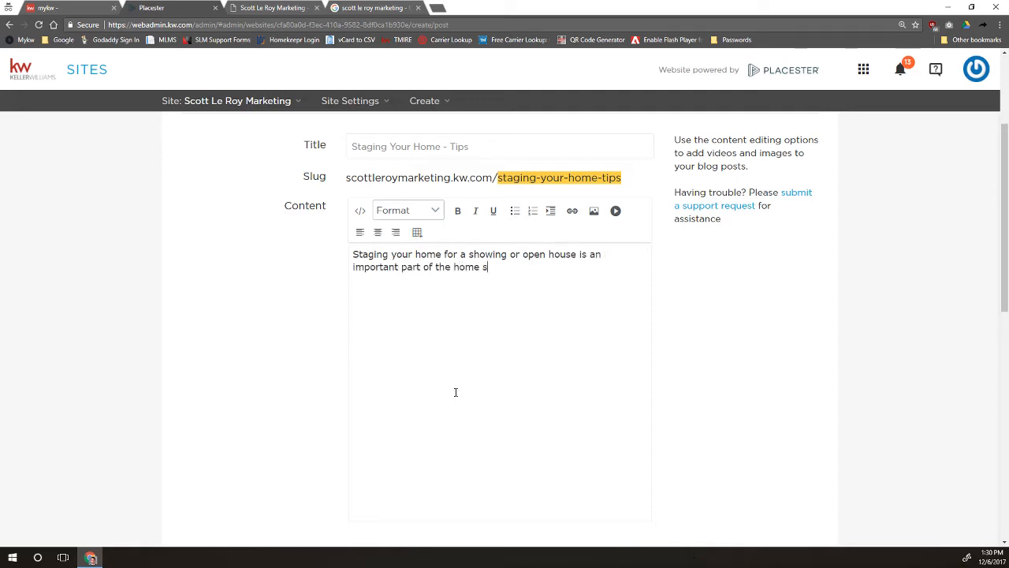
pyautogui.write('elling proces')
pyautogui.press('BackSpace')
pyautogui.press('BackSpace')
pyautogui.write('ess...lkasjdf;lkasjdflk;ajsdflkajsdf')
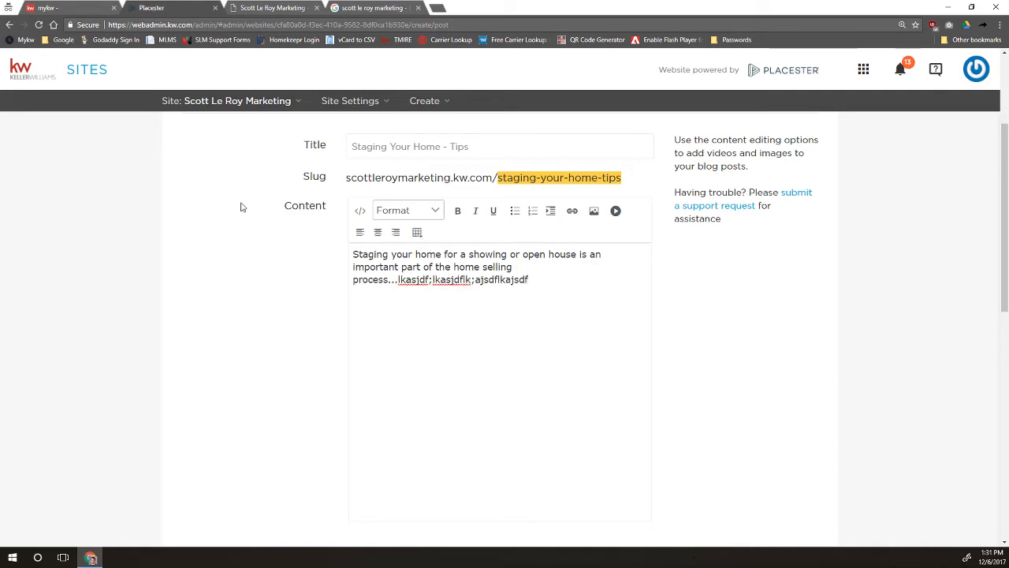
# Step: Go to the new post's Excerpt field and examine the excerpt text under "Dealing with Financing" on the live blog page
pyautogui.scroll(-2, 243, 212)
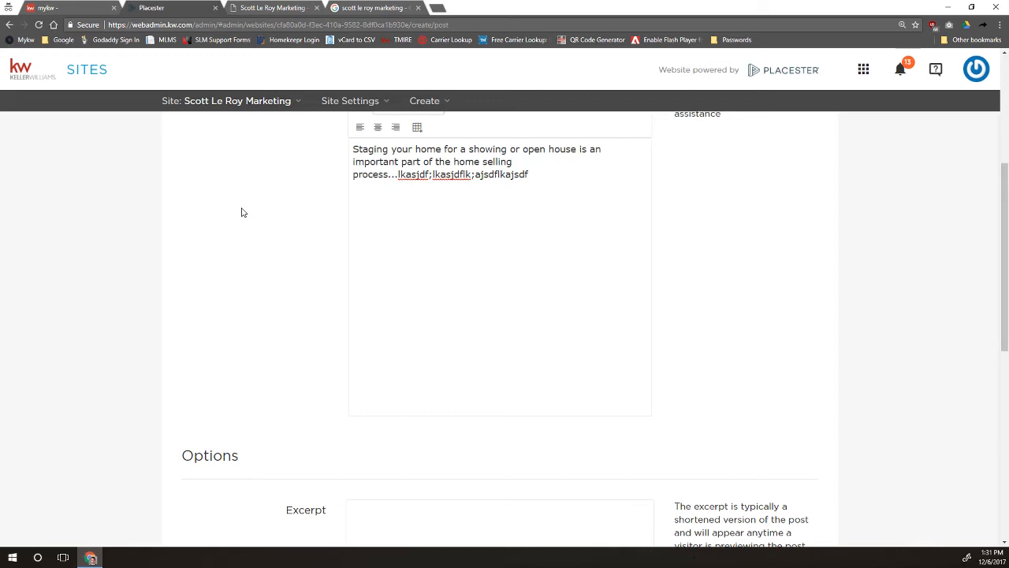
pyautogui.scroll(3, 241, 270)
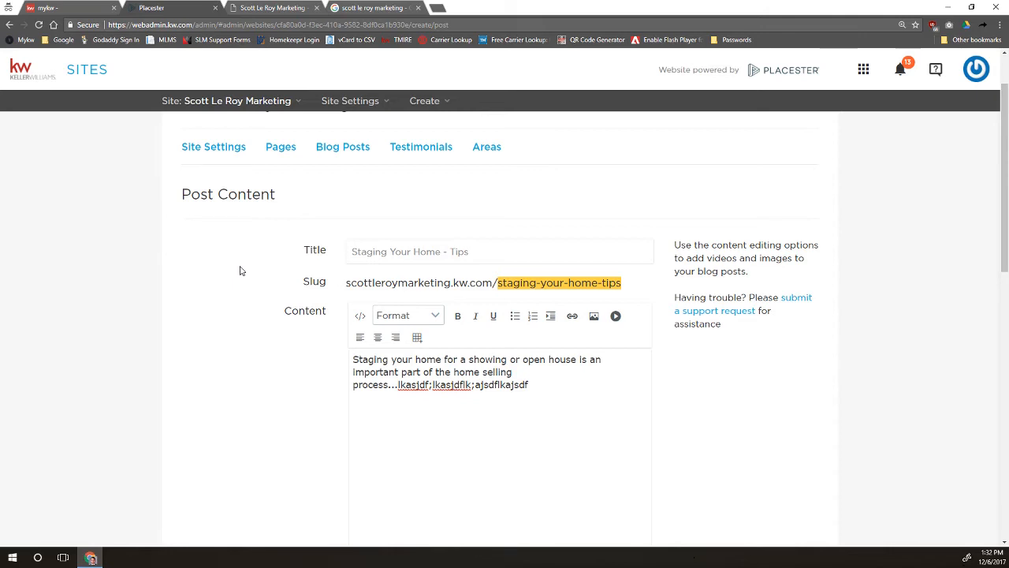
pyautogui.scroll(-5, 237, 272)
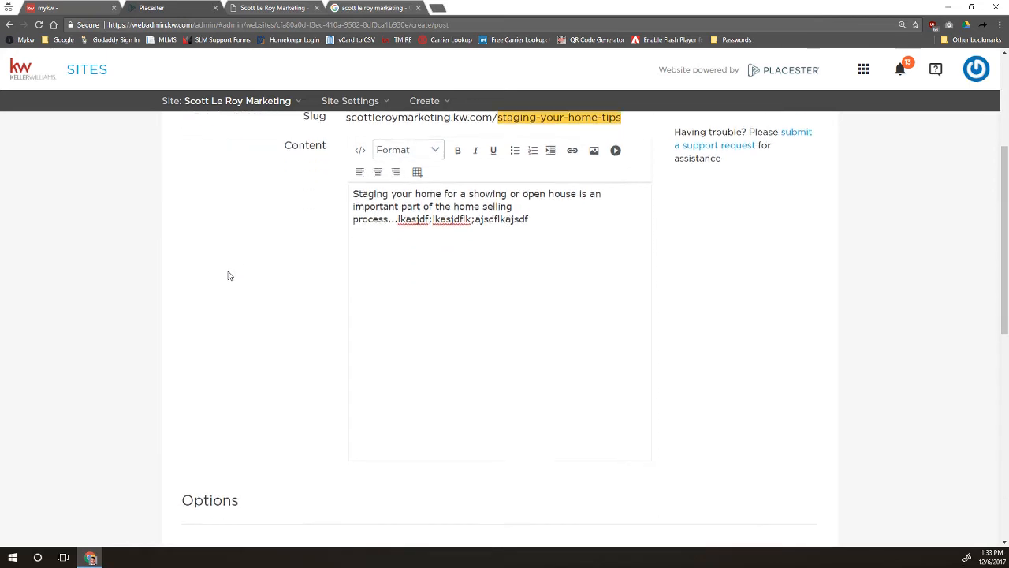
pyautogui.scroll(-1, 229, 268)
pyautogui.scroll(-1, 351, 275)
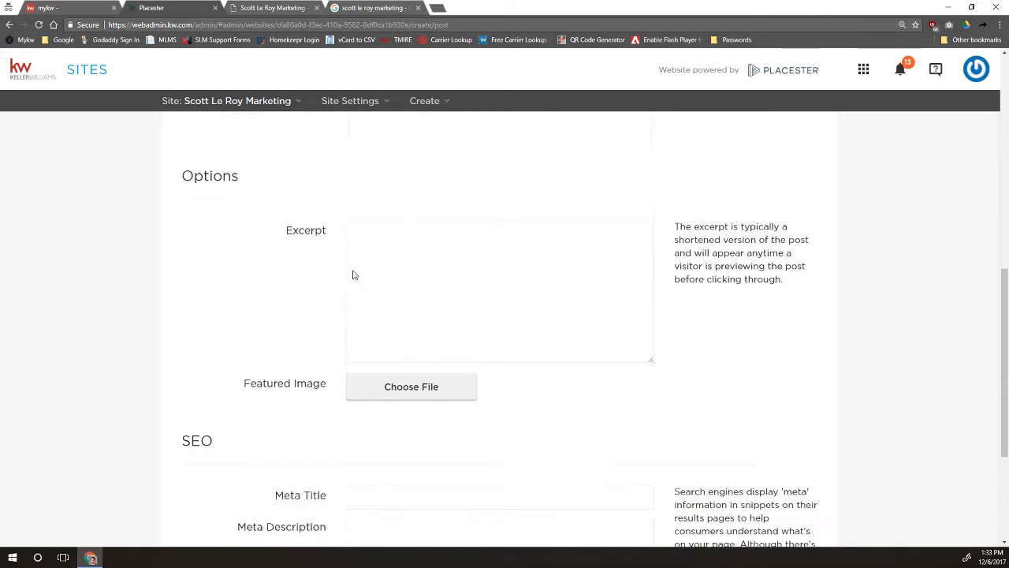
pyautogui.click(455, 230)
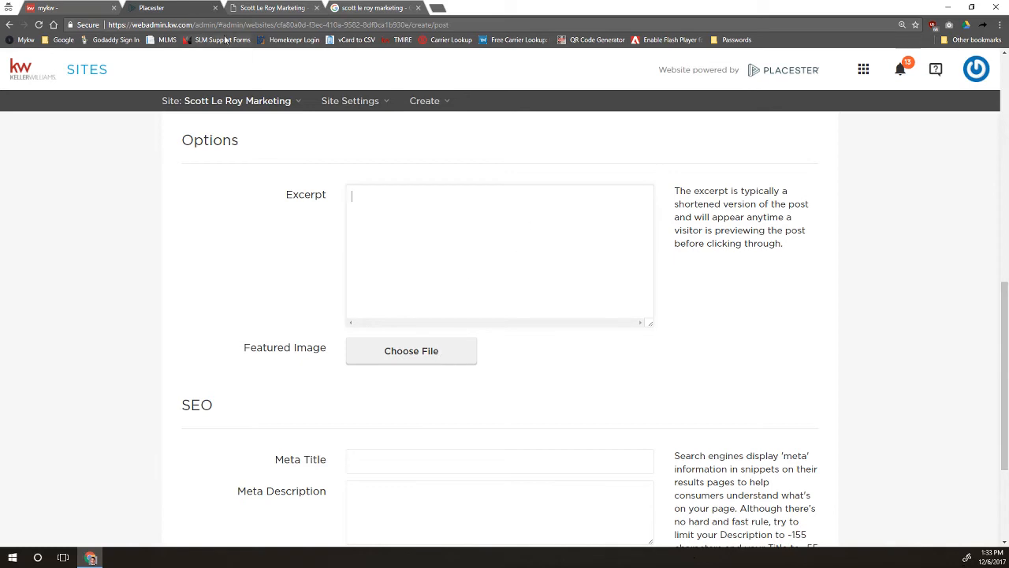
pyautogui.click(242, 8)
pyautogui.click(204, 136)
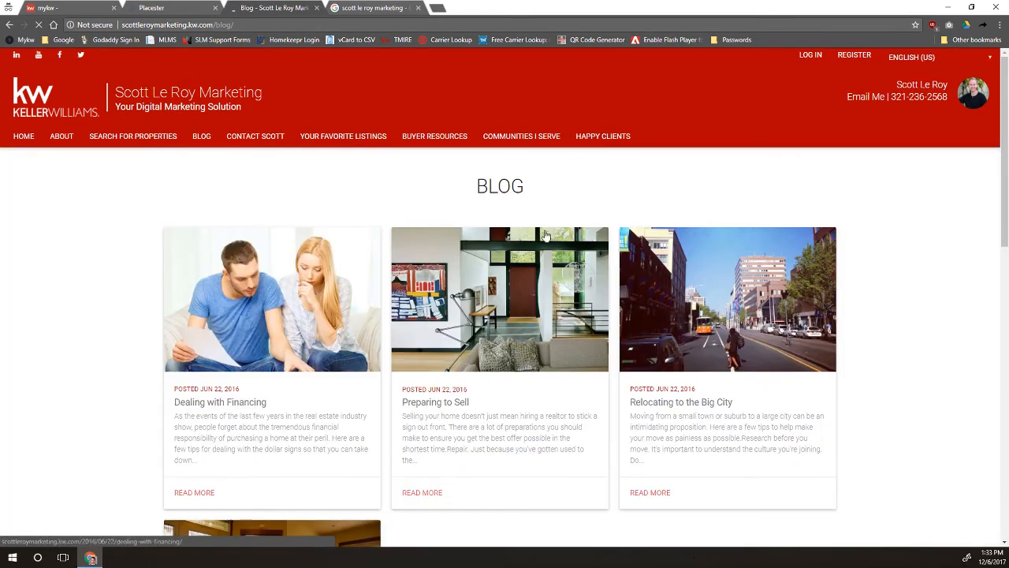
pyautogui.scroll(-2, 594, 235)
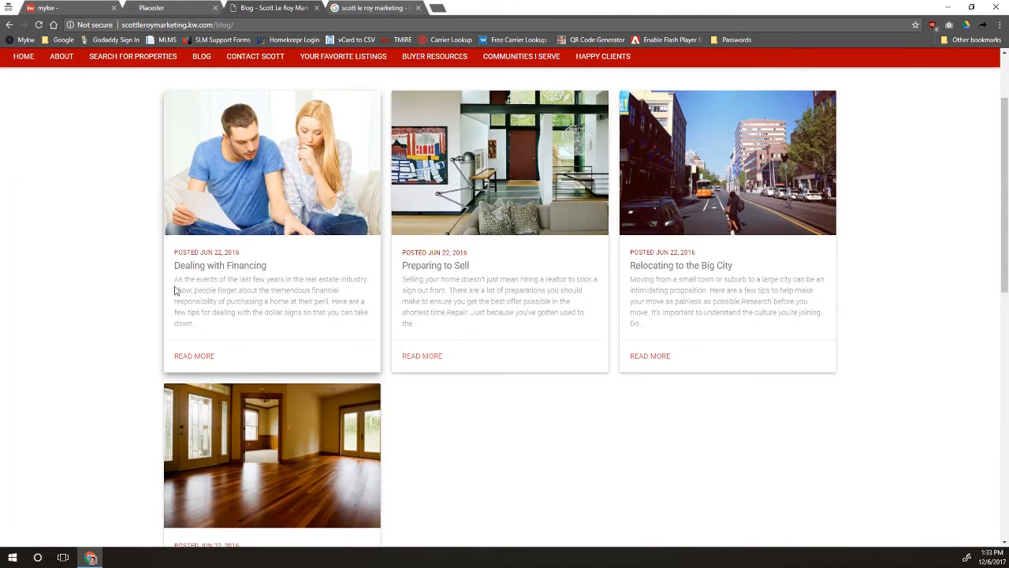
pyautogui.moveTo(176, 280); pyautogui.dragTo(236, 325)
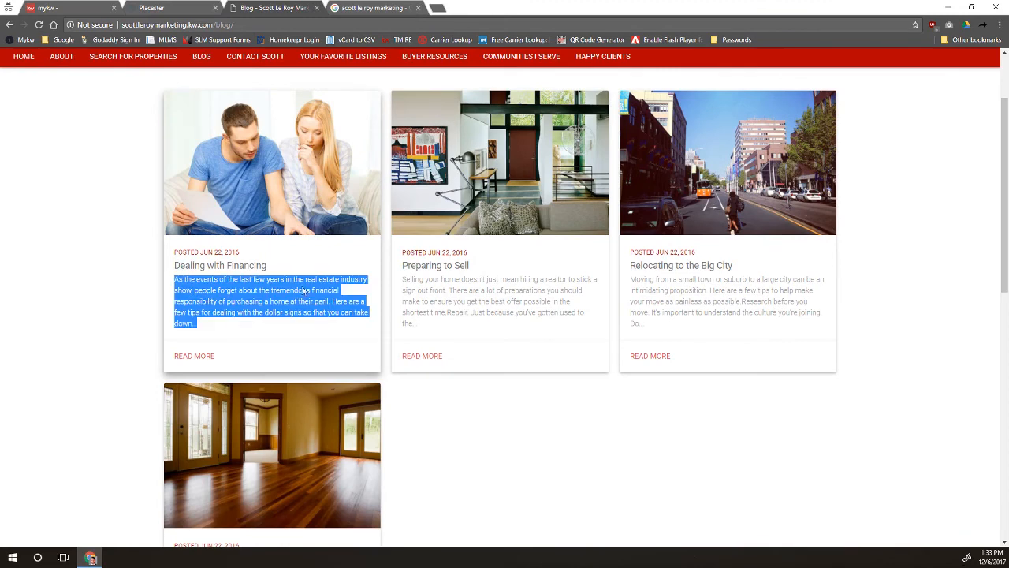
# Step: Enter "Get tips from [agent's full name] about staging your home for the best buyer experience." as the new post's excerpt
pyautogui.click(148, 7)
pyautogui.click(449, 269)
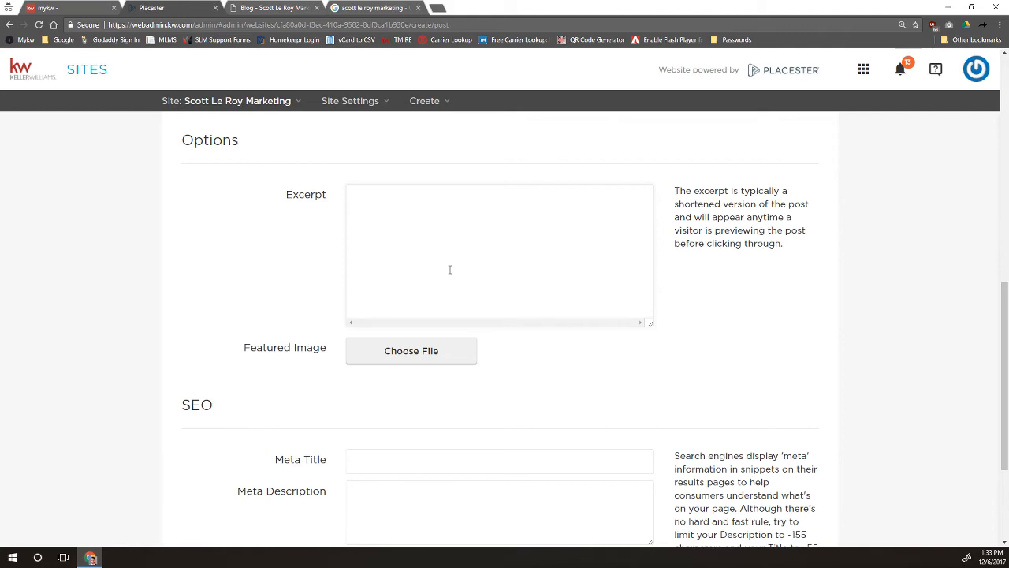
pyautogui.write('Get tips from Scott Le Roy about ')
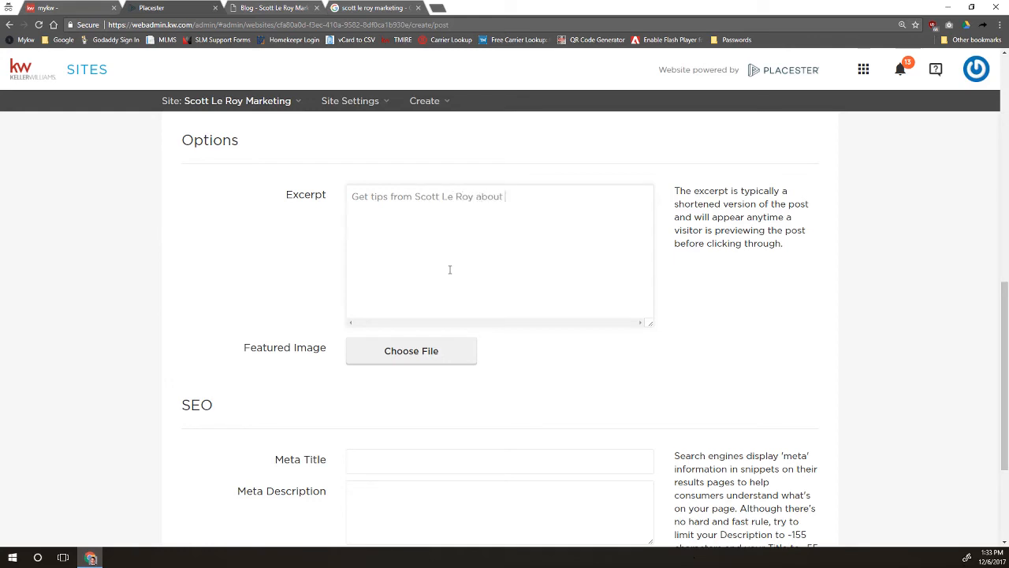
pyautogui.write('staging your home f')
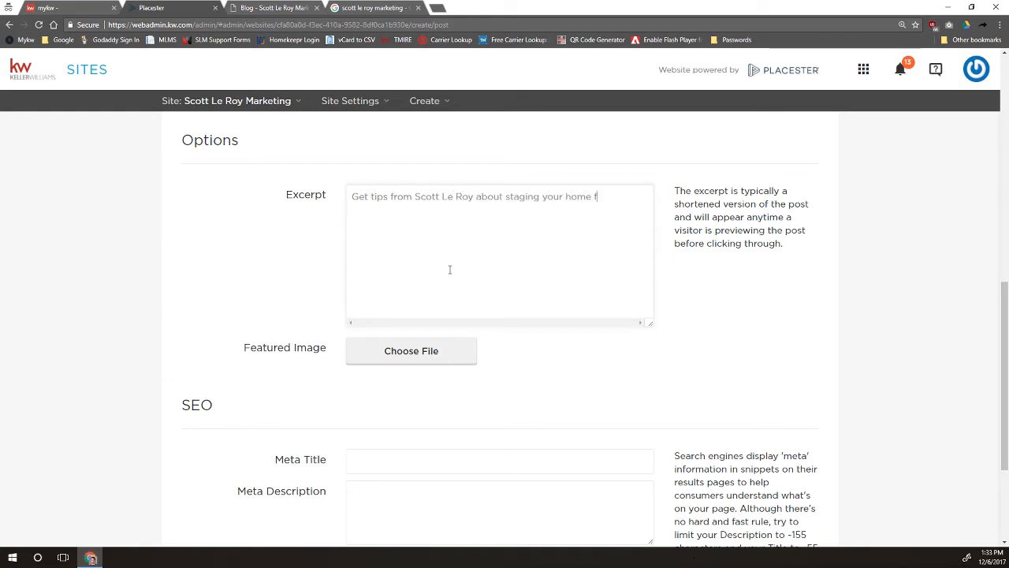
pyautogui.write('or the best buyer experience.')
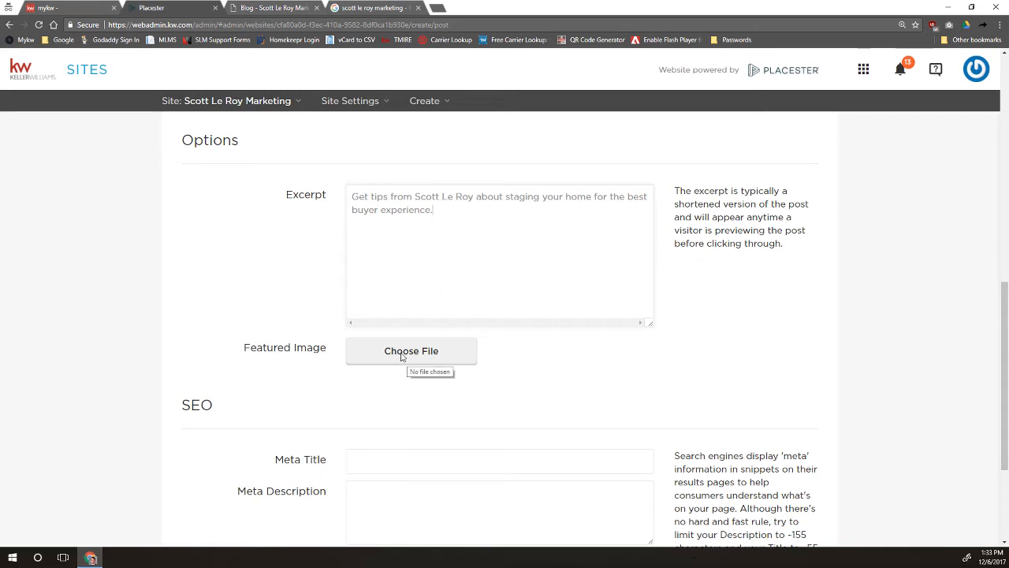
# Step: Check how "Dealing with Financing" shows its image live, then set a Keller Williams logo from Work > Plain KW Logos as the new post's featured image
pyautogui.click(261, 8)
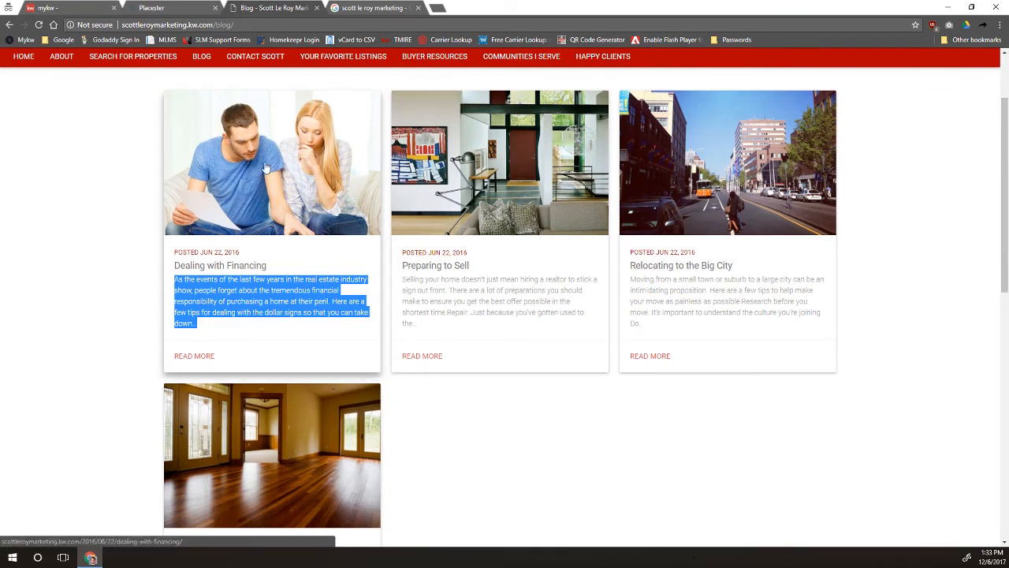
pyautogui.click(317, 163)
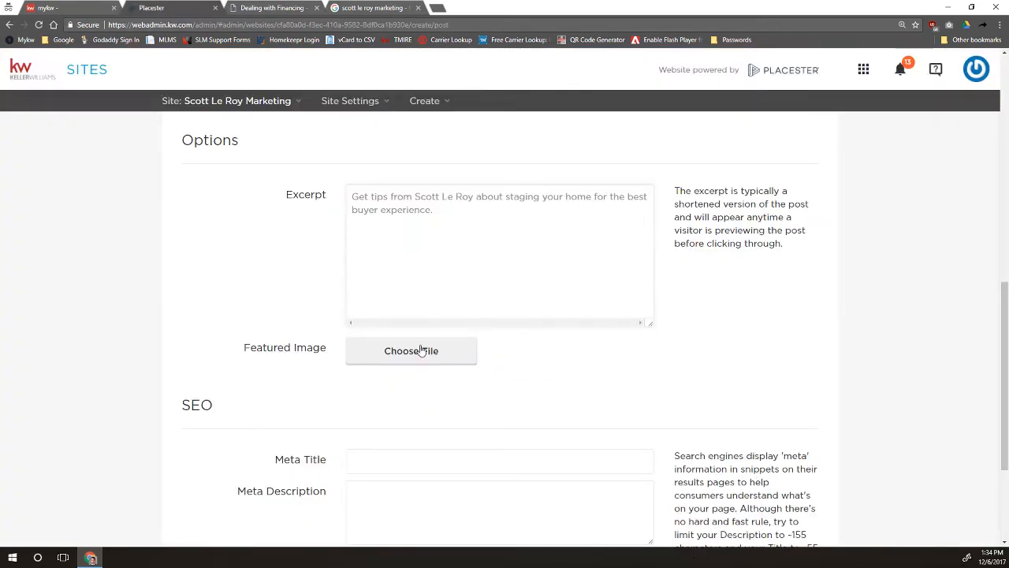
pyautogui.click(422, 350)
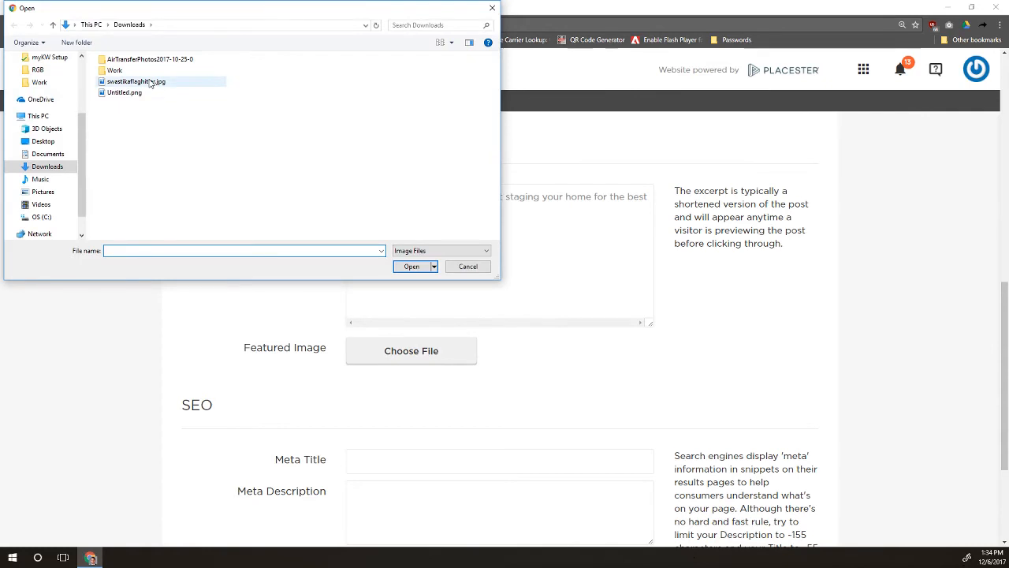
pyautogui.doubleClick(117, 71)
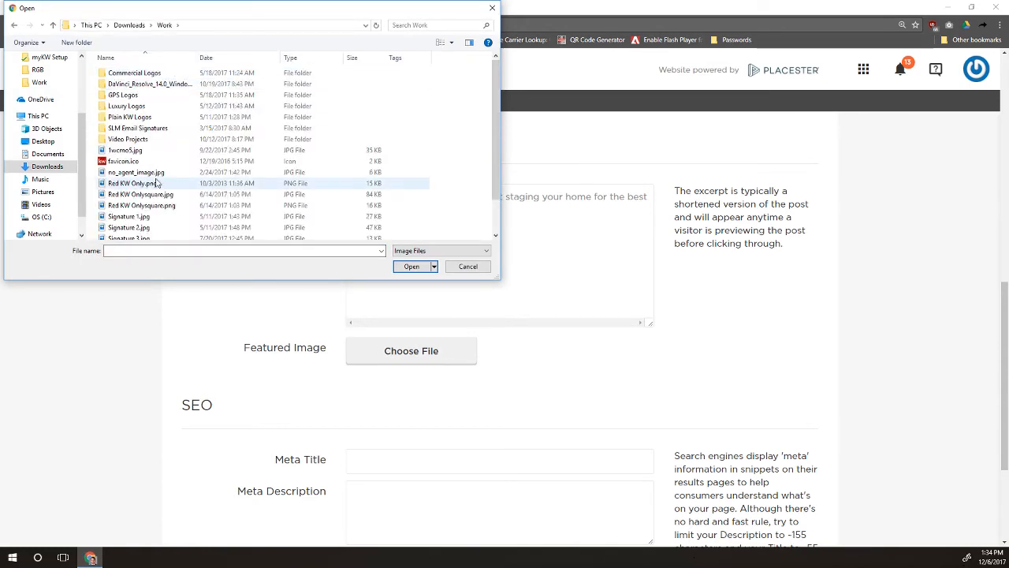
pyautogui.click(142, 116)
pyautogui.doubleClick(142, 117)
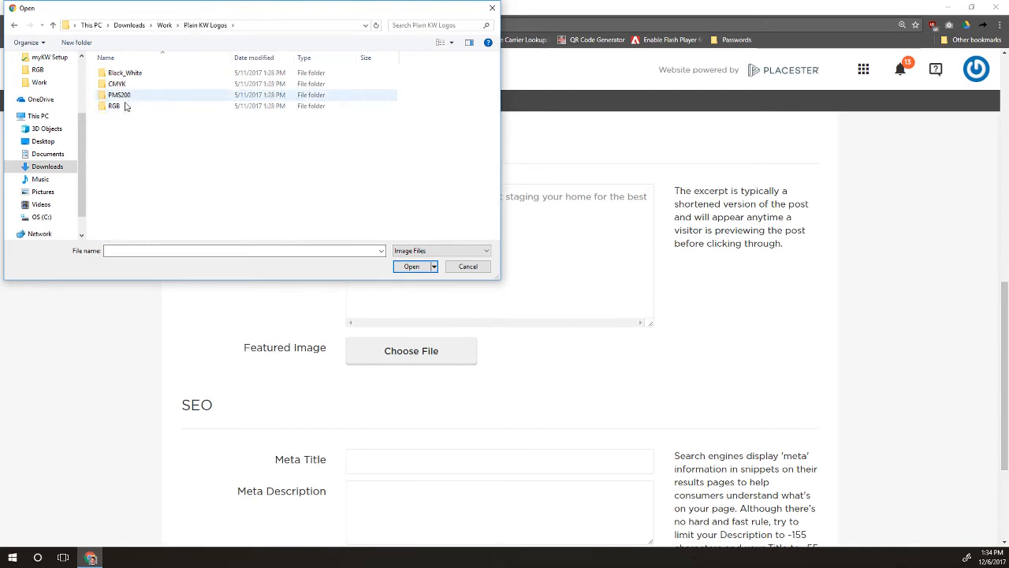
pyautogui.click(126, 104)
pyautogui.doubleClick(125, 103)
pyautogui.doubleClick(124, 98)
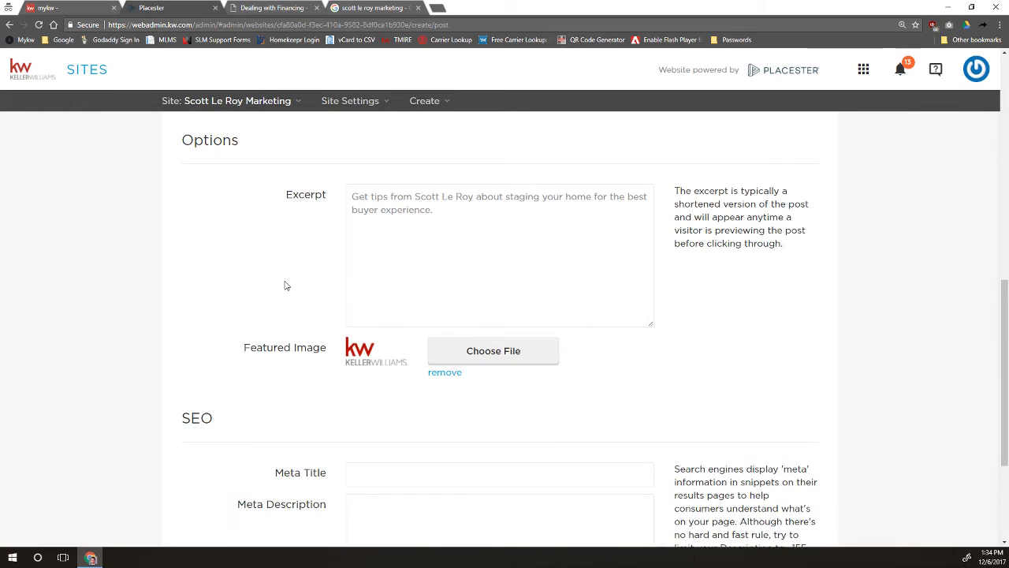
# Step: Set the post's SEO meta title to "Home Staging Tips - Blog - " followed by the agent's full name
pyautogui.scroll(-3, 286, 284)
pyautogui.click(475, 319)
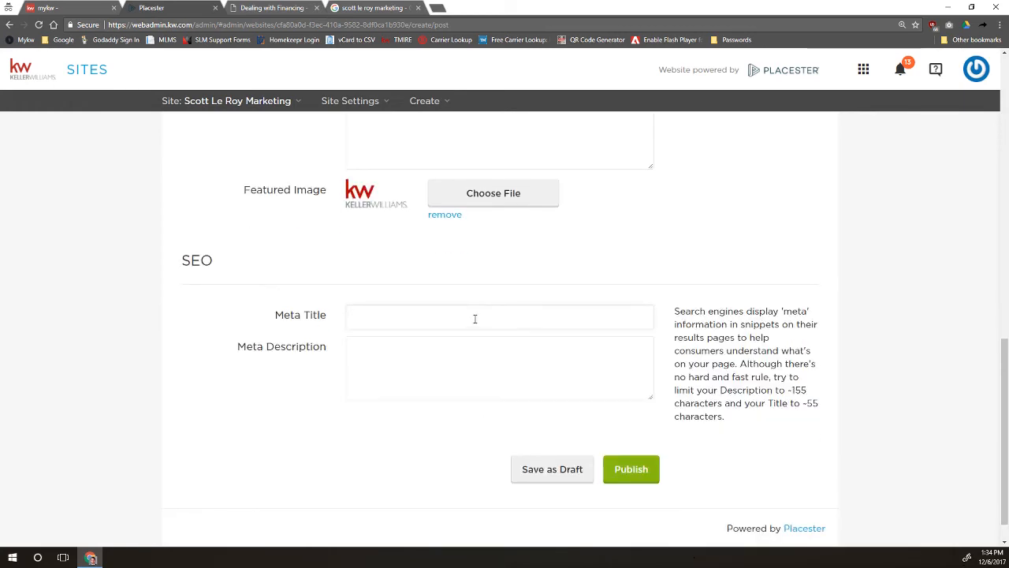
pyautogui.write('Home Staging Tips - Blog - Scott Le Roy')
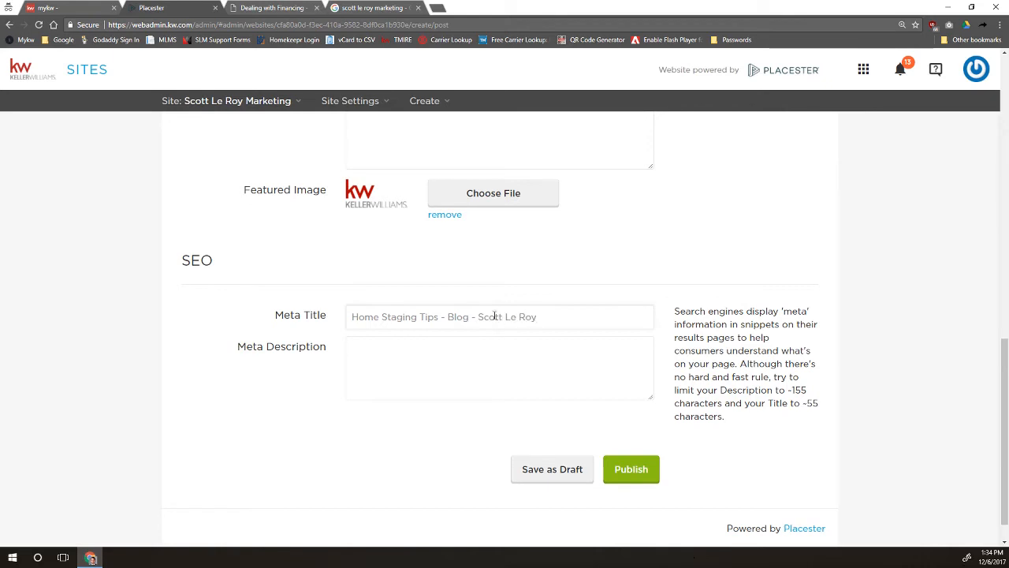
# Step: Copy the post's excerpt text into its SEO meta description
pyautogui.click(487, 393)
pyautogui.scroll(2, 683, 324)
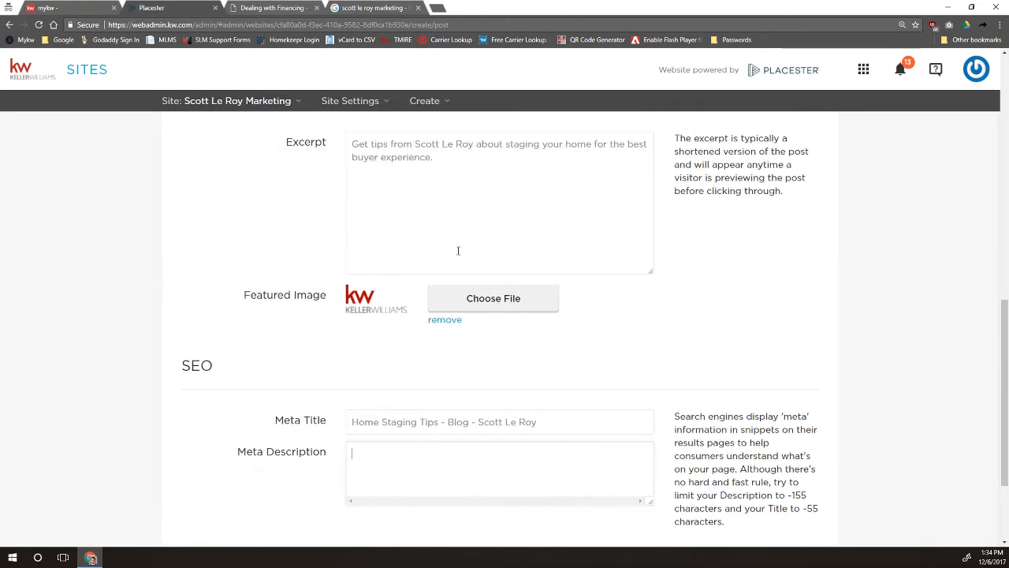
pyautogui.moveTo(469, 185); pyautogui.dragTo(318, 140)
pyautogui.hotkey('ctrl', 'c')
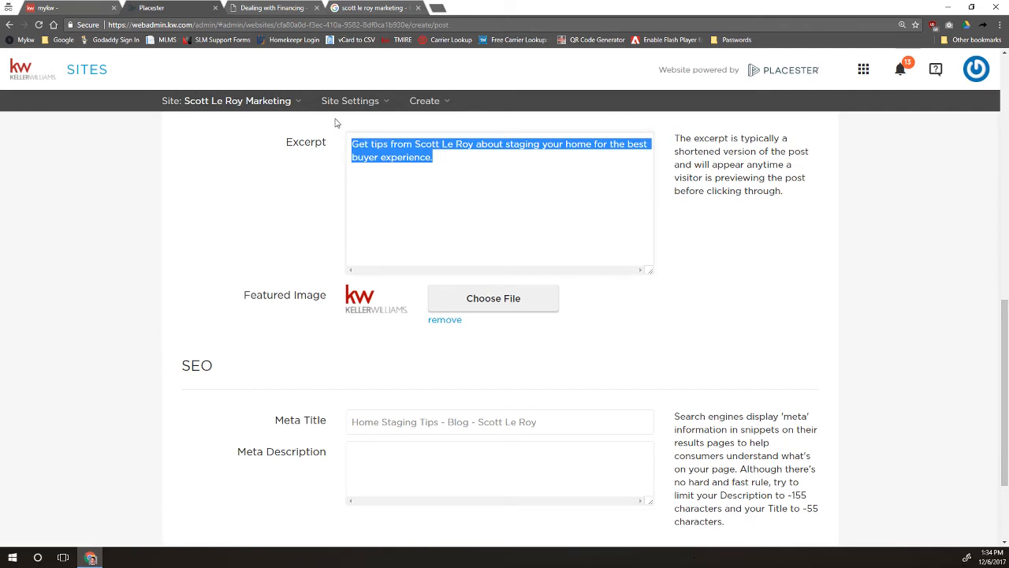
pyautogui.click(419, 473)
pyautogui.hotkey('ctrl', 'v')
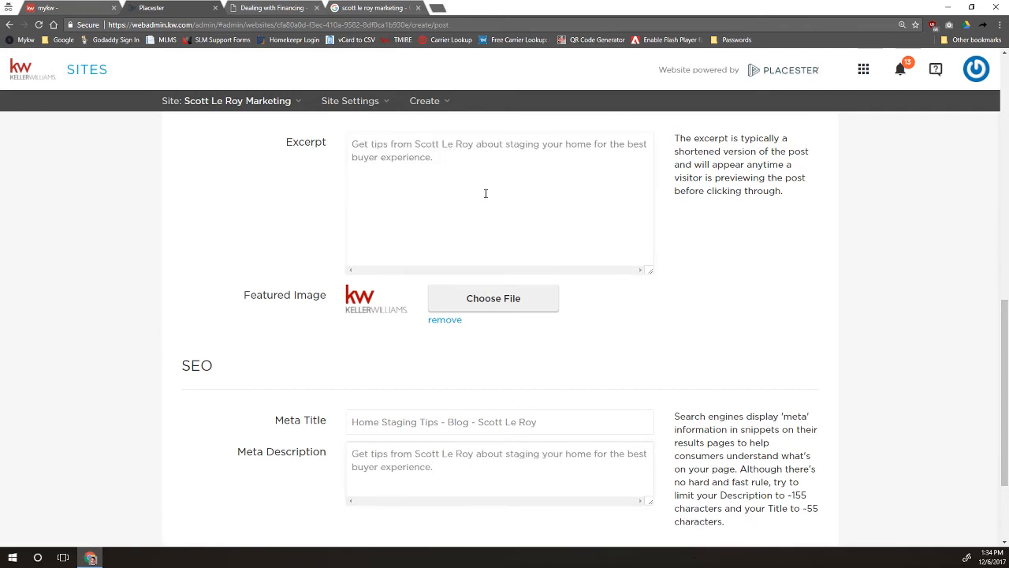
# Step: Compare the post's excerpt text with its meta description text
pyautogui.tripleClick(463, 147)
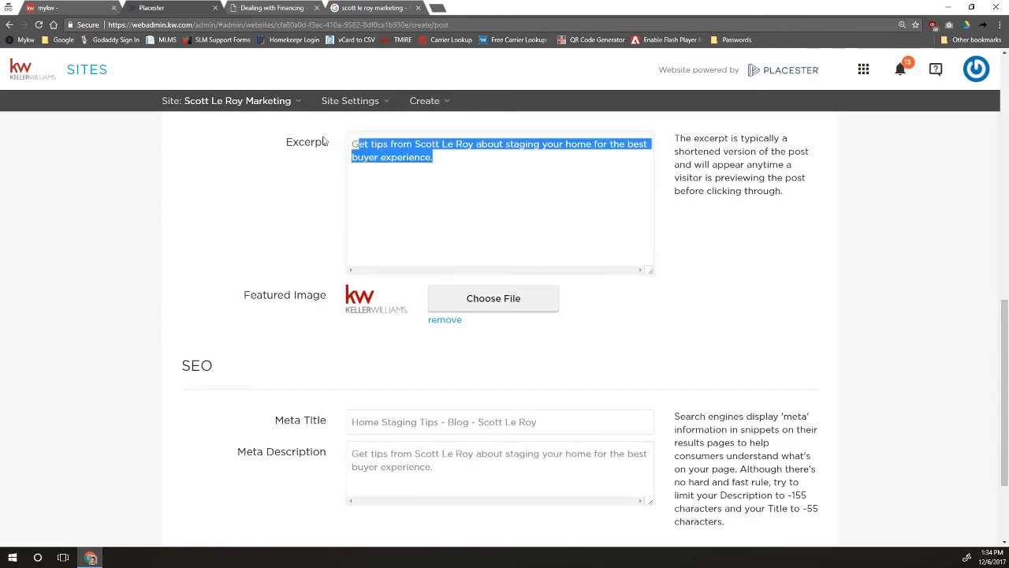
pyautogui.moveTo(444, 469); pyautogui.dragTo(339, 449)
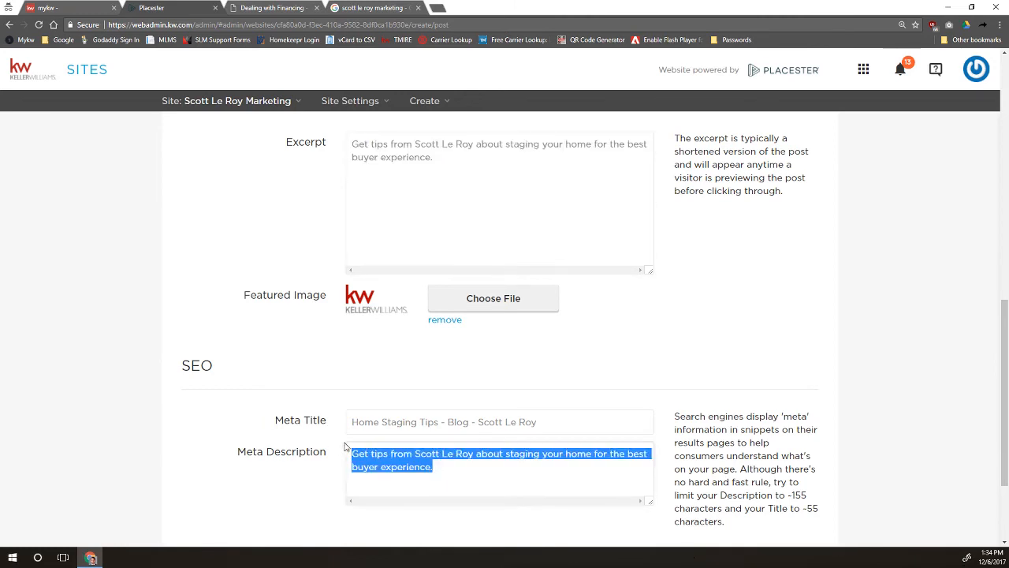
pyautogui.click(478, 480)
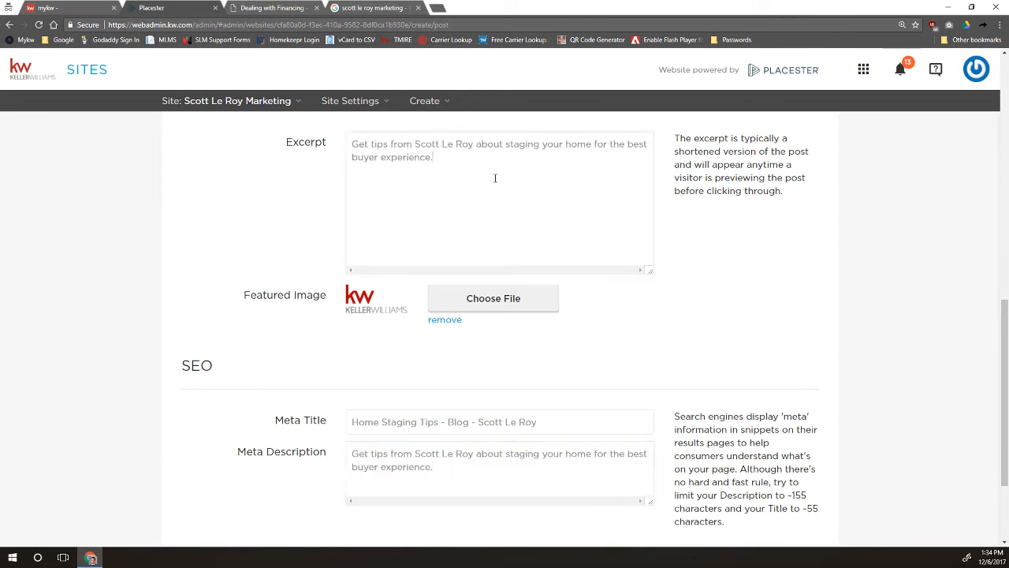
pyautogui.moveTo(496, 176); pyautogui.dragTo(248, 129)
pyautogui.click(817, 309)
# Step: Publish the home staging post and look over the posts list
pyautogui.scroll(3, 701, 408)
pyautogui.scroll(-4, 701, 403)
pyautogui.scroll(-2, 742, 413)
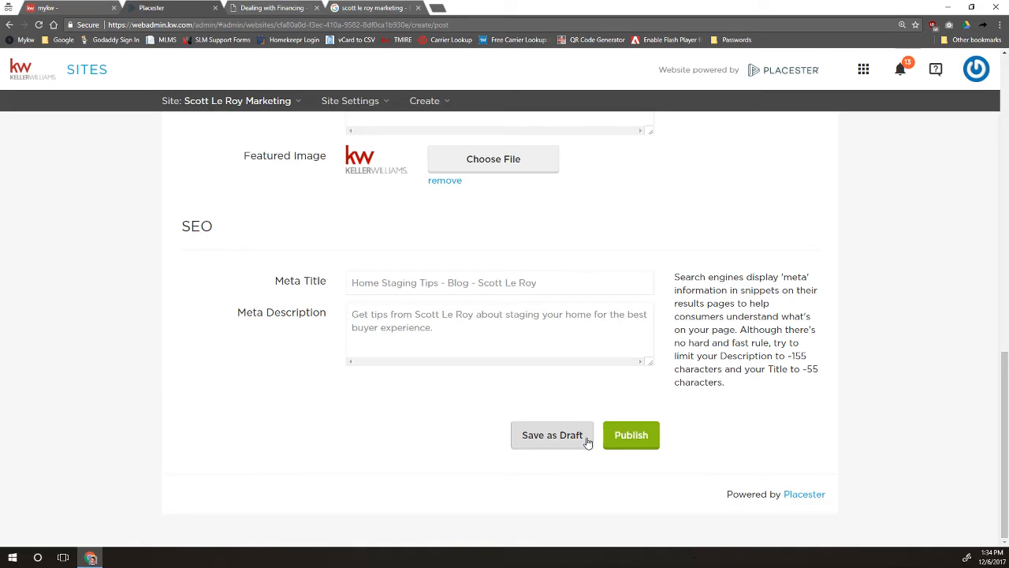
pyautogui.click(629, 439)
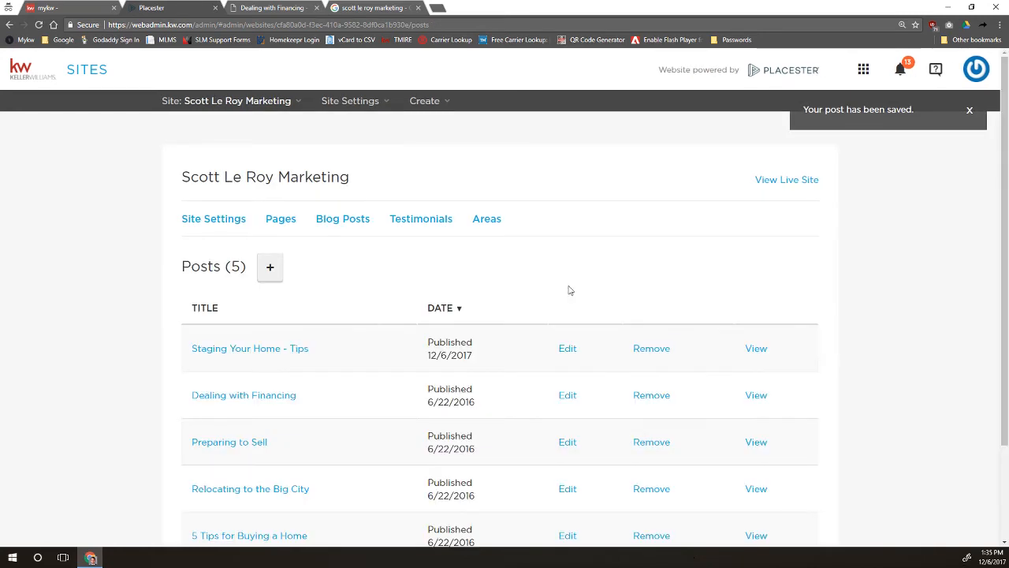
pyautogui.scroll(-3, 236, 253)
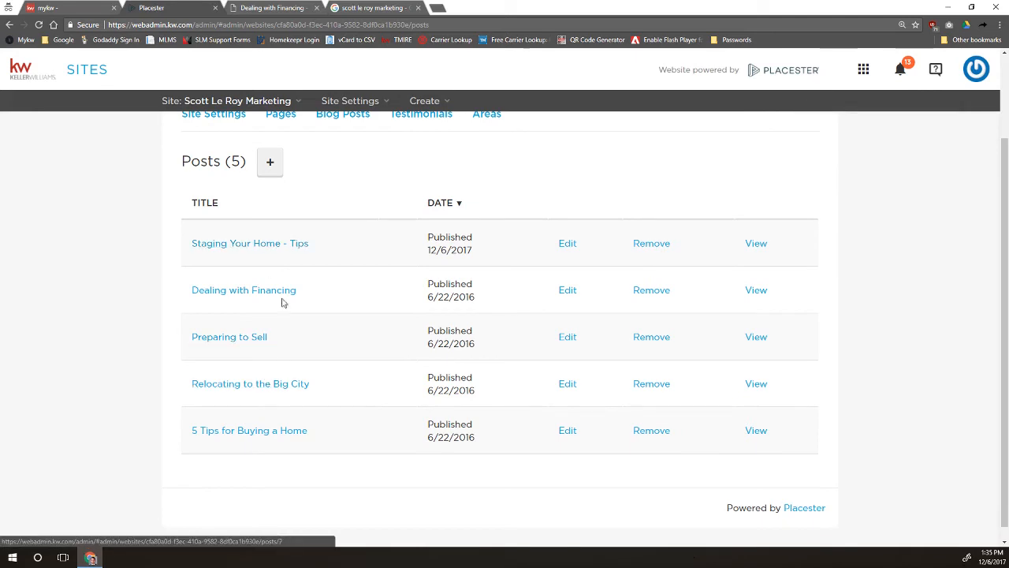
# Step: Open "Staging Your Home – Tips" from the live blog page and review its banner image, content and sharing options
pyautogui.click(271, 9)
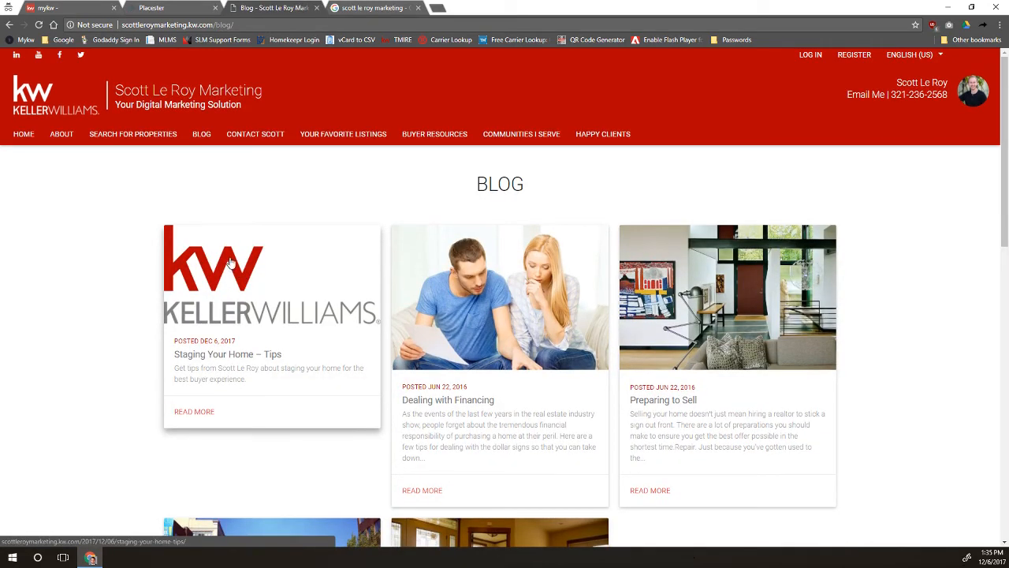
pyautogui.click(224, 275)
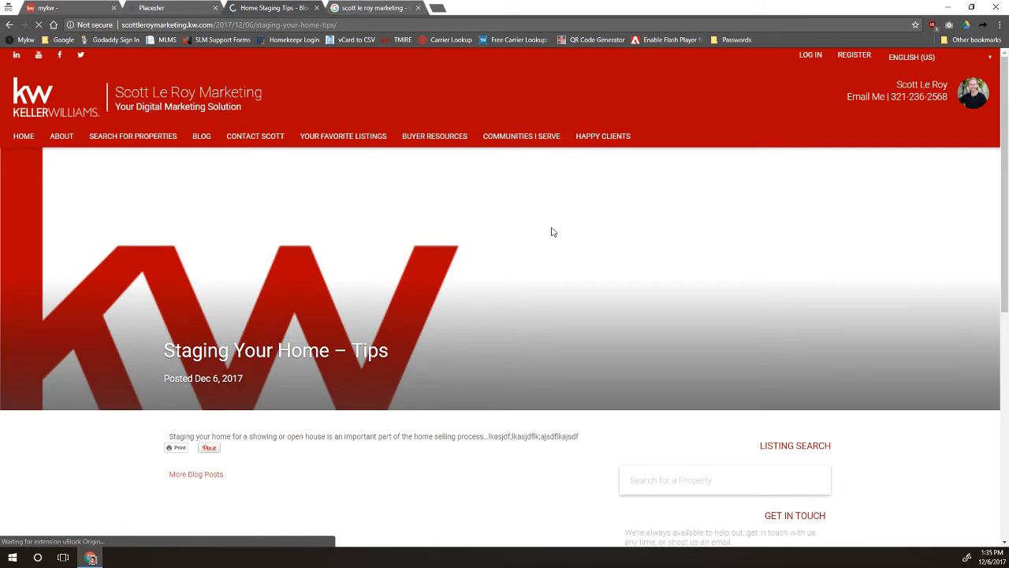
pyautogui.scroll(-3, 552, 232)
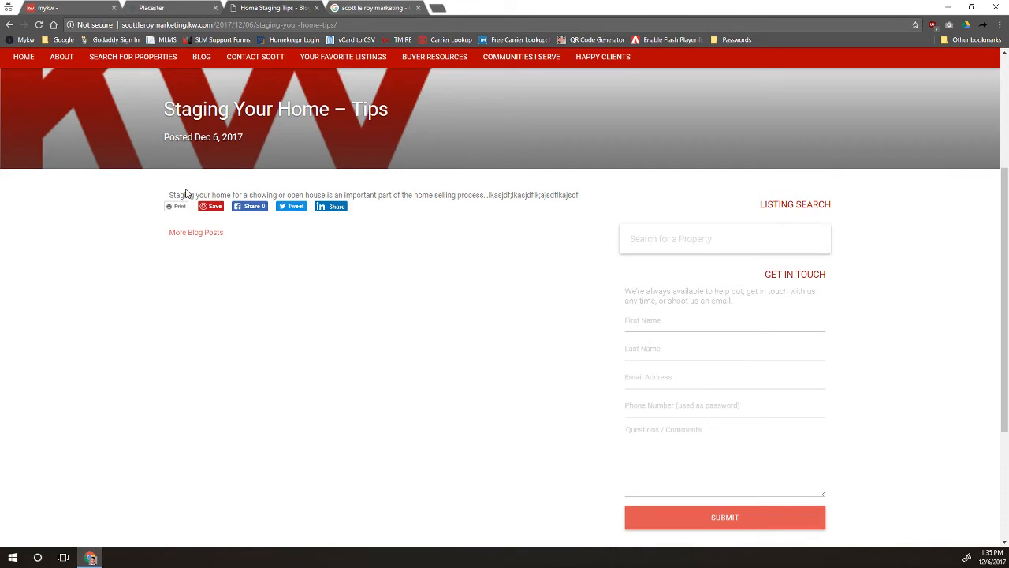
pyautogui.scroll(-3, 240, 302)
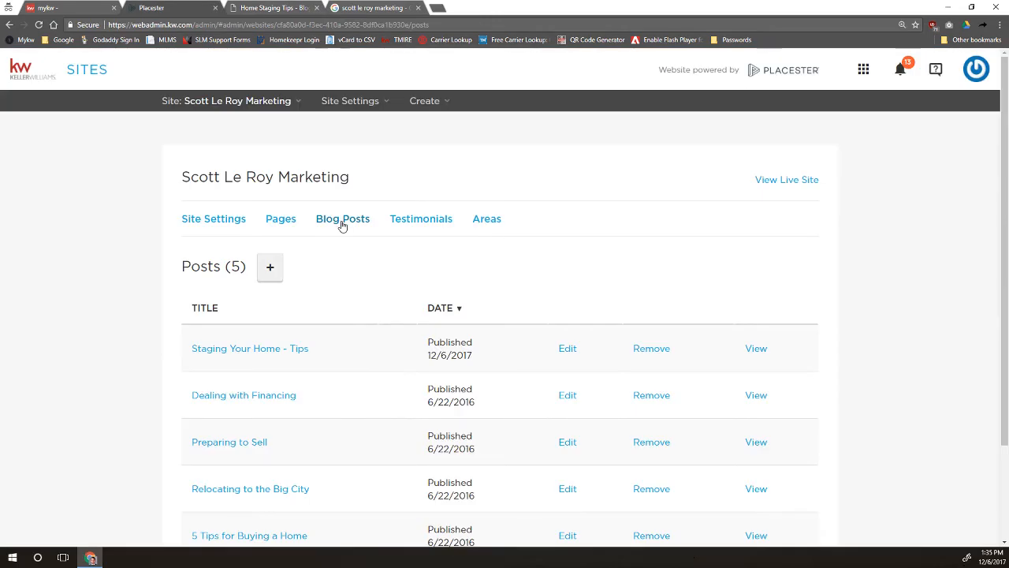
# Step: Start a new testimonial in the site admin and locate the Happy Clients page link on the live site
pyautogui.click(408, 221)
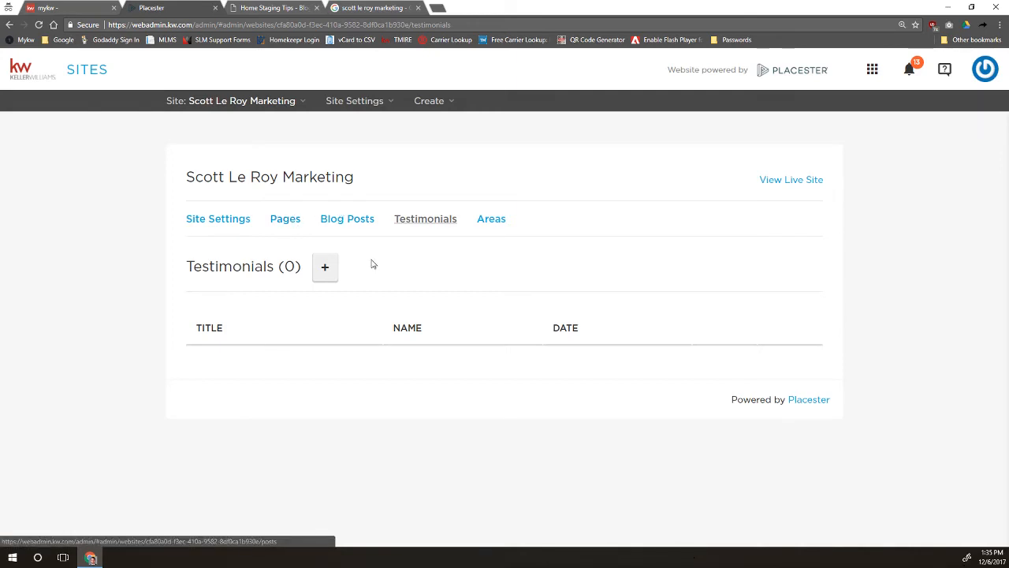
pyautogui.click(325, 268)
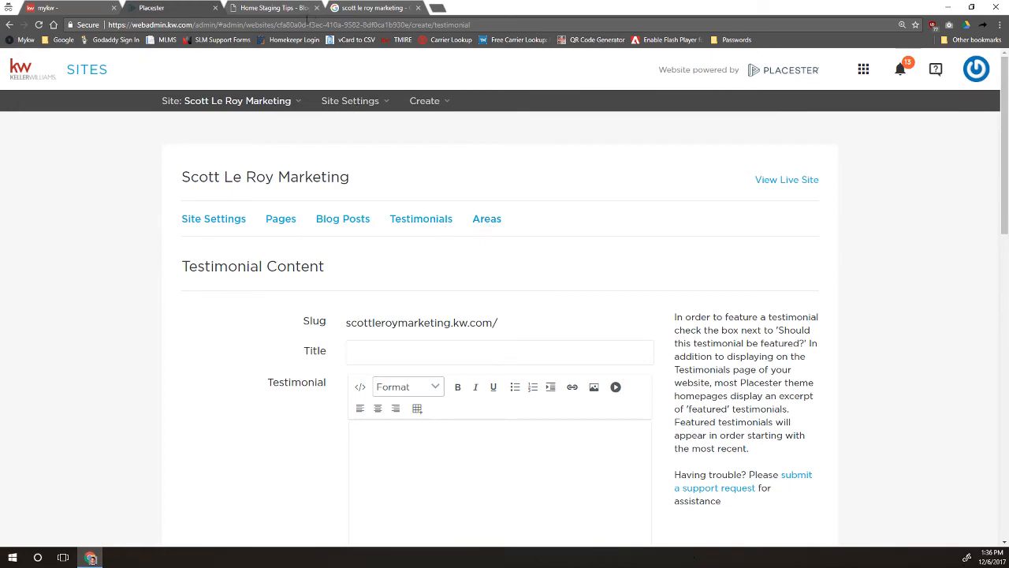
pyautogui.click(268, 8)
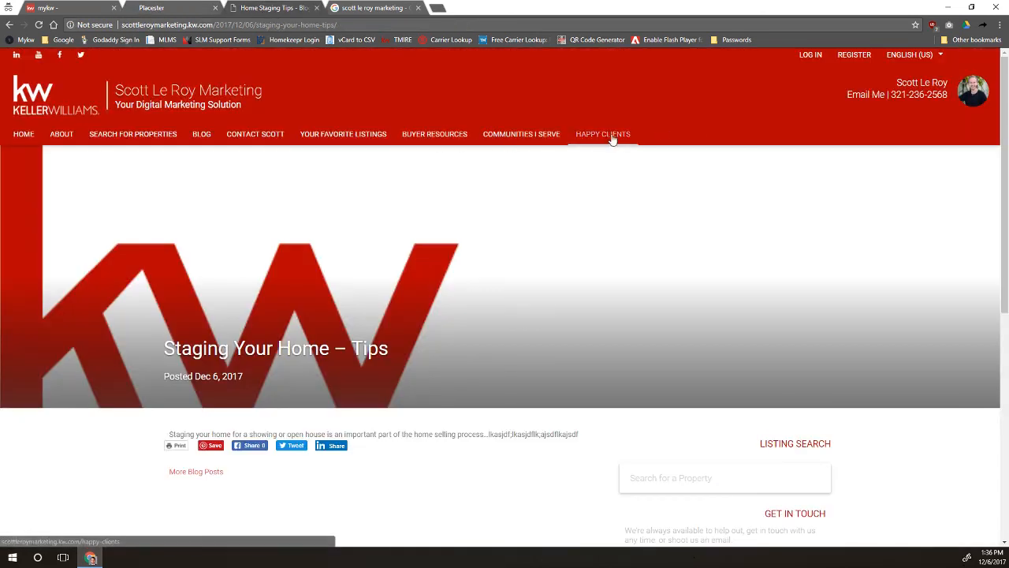
pyautogui.click(196, 10)
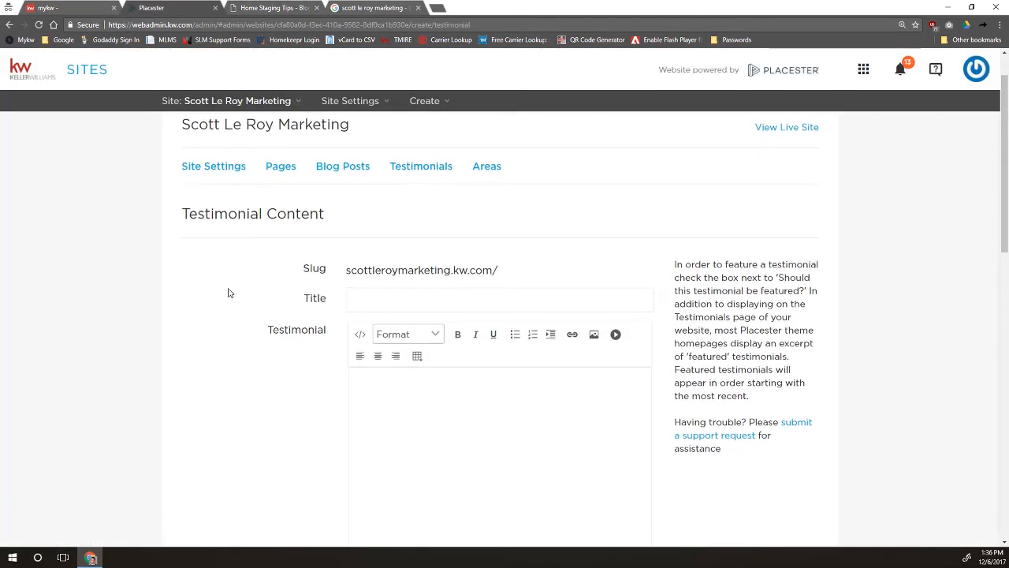
# Step: Title the testimonial "Never though we could buy a home this nice until [agent's first name] came along"
pyautogui.click(387, 296)
pyautogui.write('Never though')
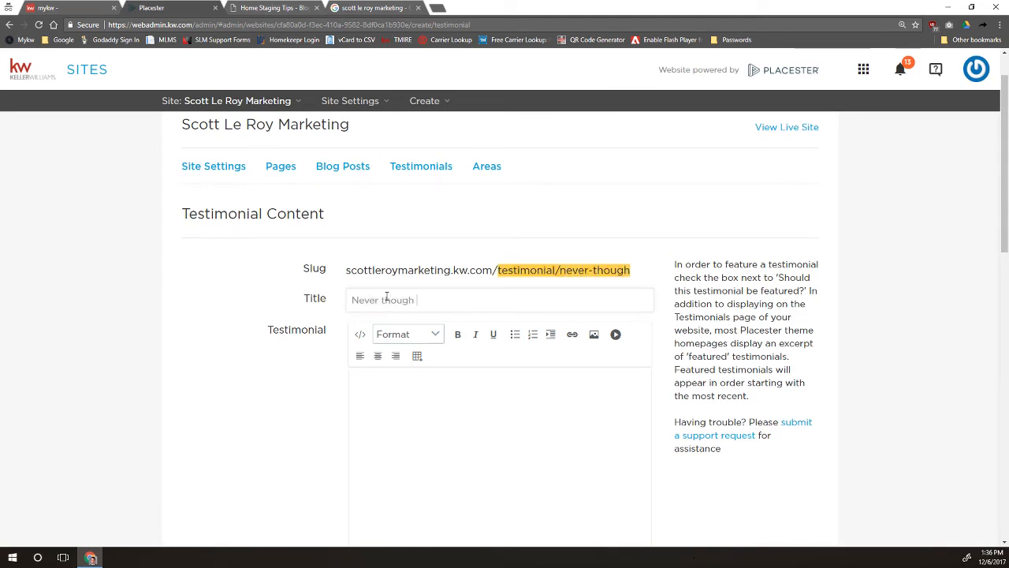
pyautogui.write(' we could buy a ')
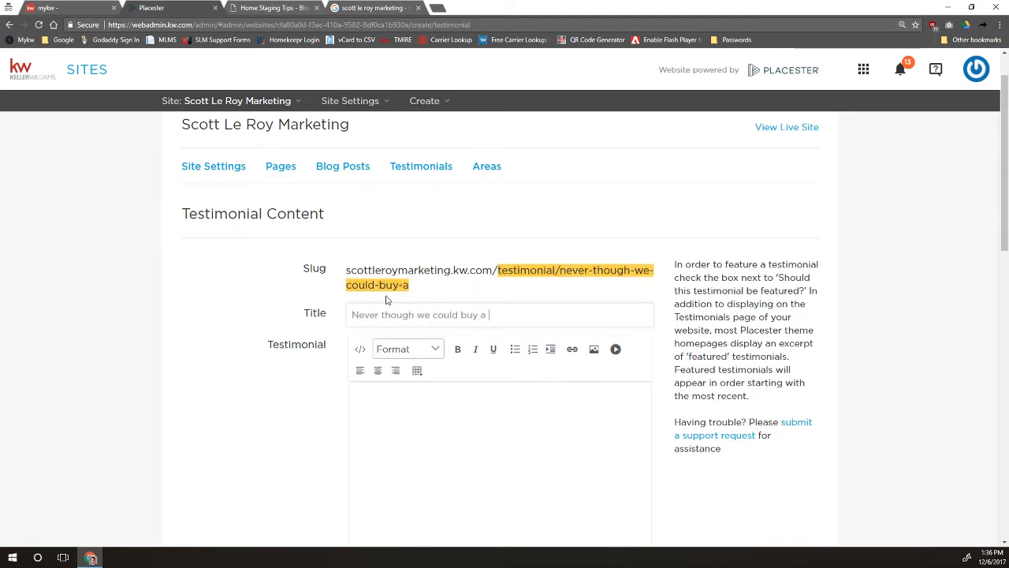
pyautogui.write('home this nice u')
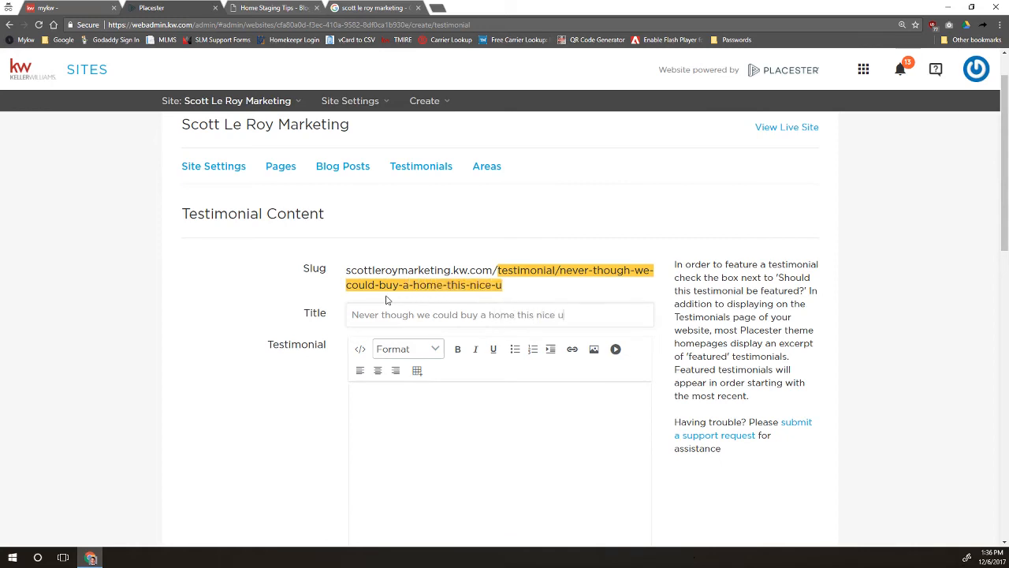
pyautogui.write('ntil Scot')
pyautogui.press('BackSpace')
pyautogui.press('BackSpace')
pyautogui.press('BackSpace')
pyautogui.press('BackSpace')
pyautogui.write('Scott came ')
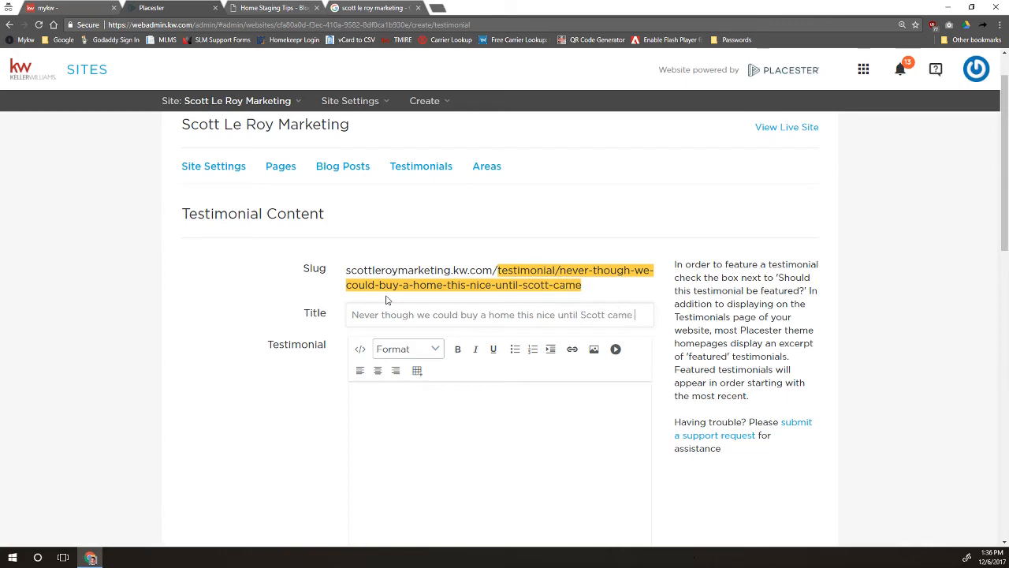
pyautogui.write('along')
# Step: Begin the testimonial body with "We had been searching for eight months for the right property and kept getting turned down for financing"
pyautogui.click(488, 435)
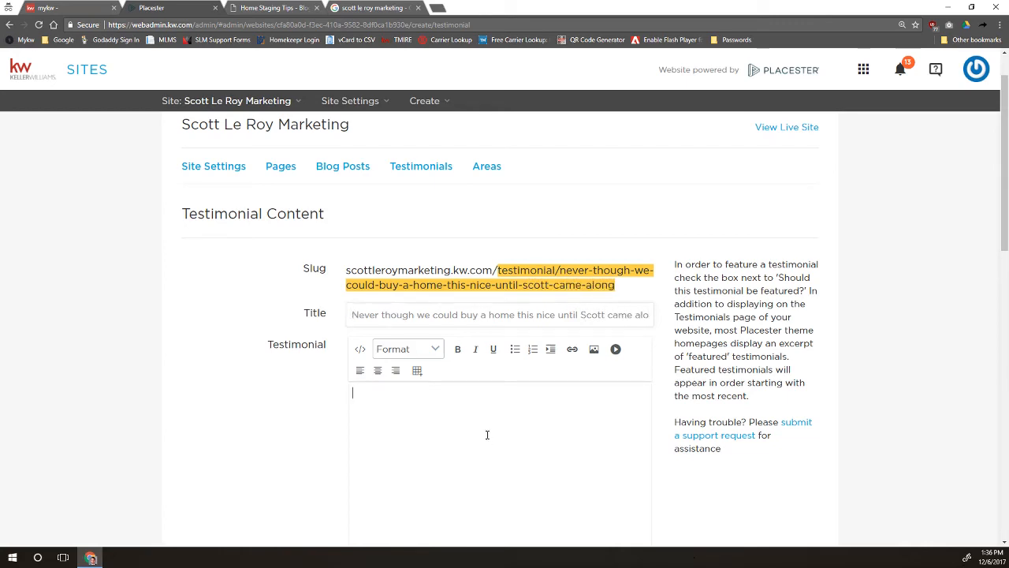
pyautogui.write('We had bee n searching for ')
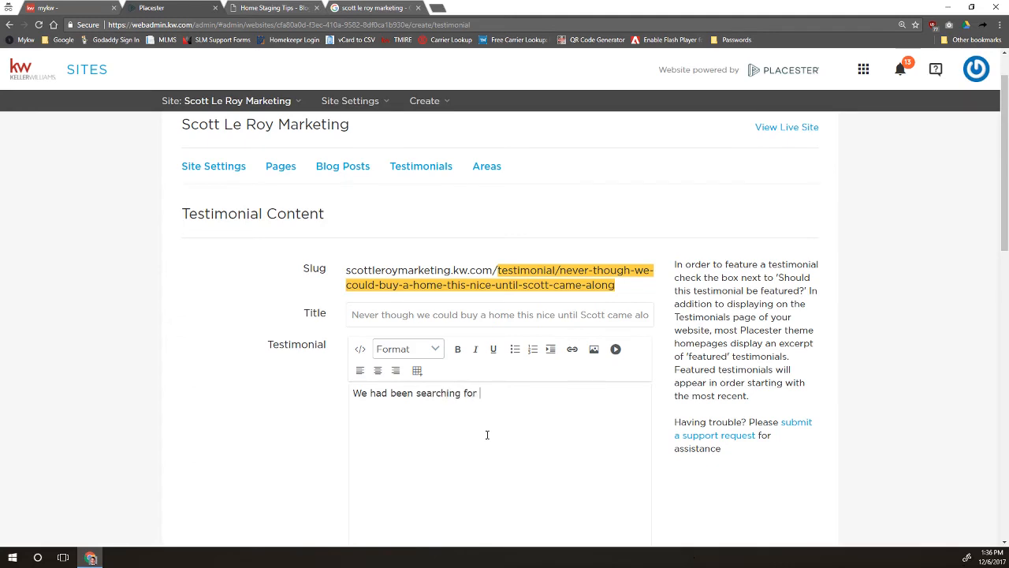
pyautogui.write('eight months for the')
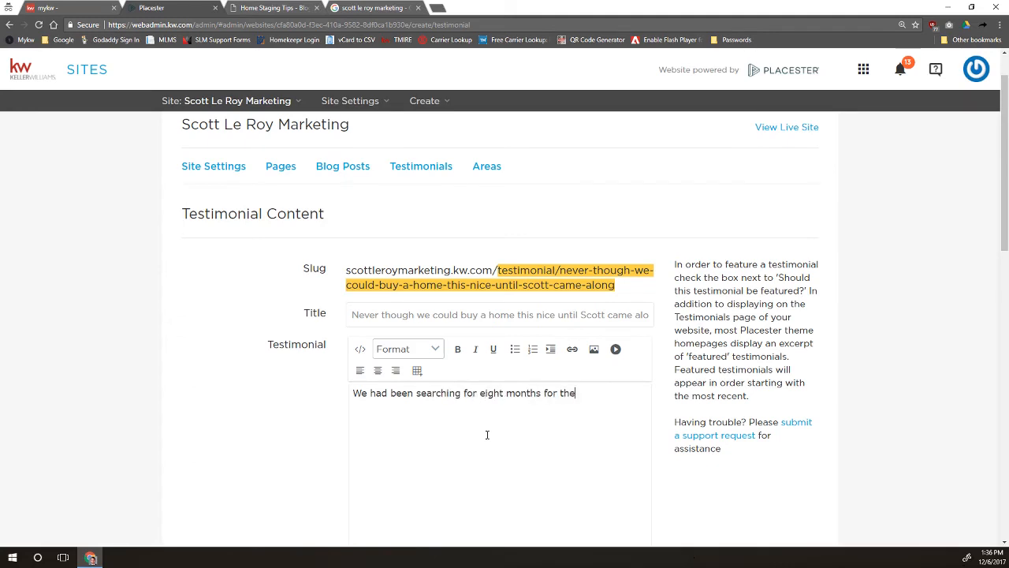
pyautogui.write(' right property and kept getting turnd for')
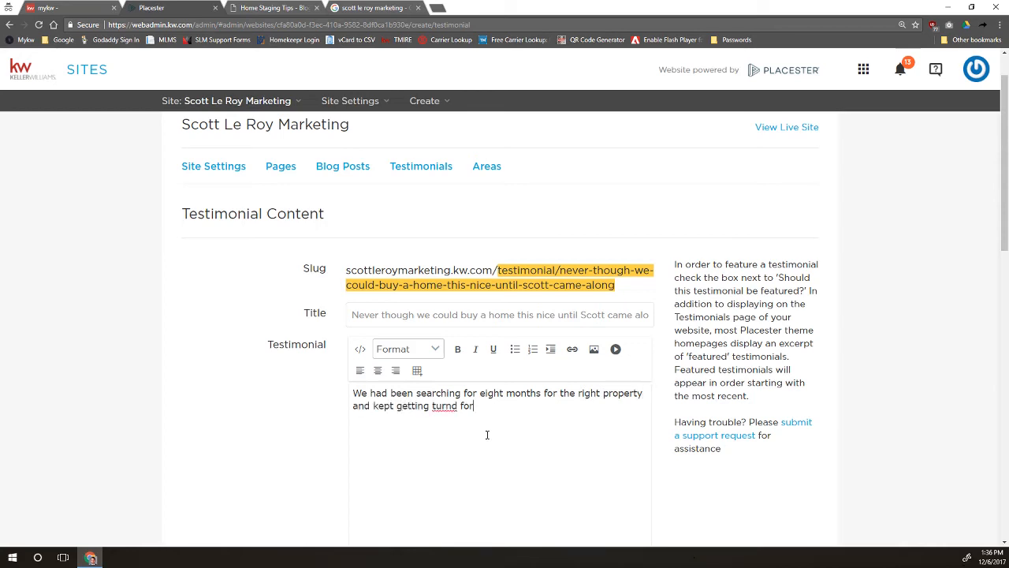
pyautogui.press('BackSpace')
pyautogui.press('BackSpace')
pyautogui.press('BackSpace')
pyautogui.press('BackSpace')
pyautogui.write('ed down for financin')
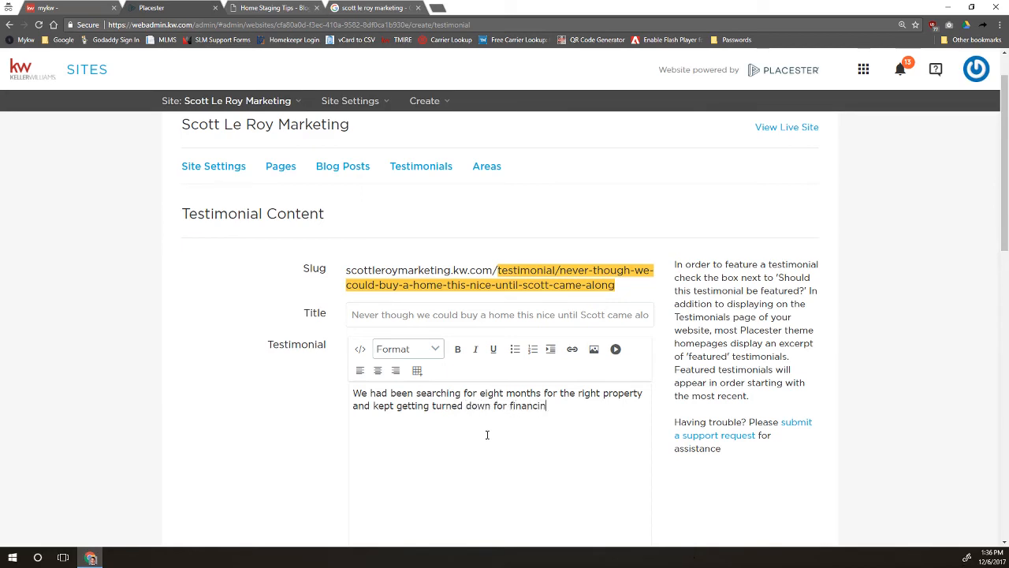
# Step: Finish the testimonial sentence with "until [agent's first name] put in a good word for us with his lender."
pyautogui.write('g unti Sco')
pyautogui.press('BackSpace')
pyautogui.press('BackSpace')
pyautogui.press('BackSpace')
pyautogui.press('BackSpace')
pyautogui.write('l Scott put ina g')
pyautogui.press('BackSpace')
pyautogui.press('BackSpace')
pyautogui.press('BackSpace')
pyautogui.write('a good word for us with ')
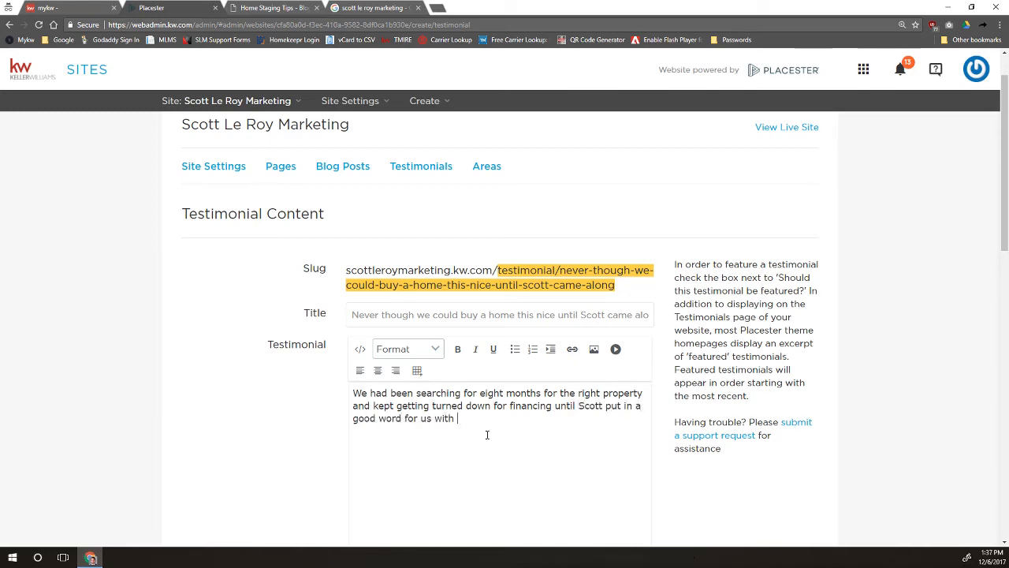
pyautogui.write('his lender.')
# Step: Set the testimonial's referrer to Anonymous and affiliation to Buyer, and feature it on the homepage
pyautogui.scroll(-3, 210, 309)
pyautogui.scroll(-2, 187, 330)
pyautogui.click(418, 314)
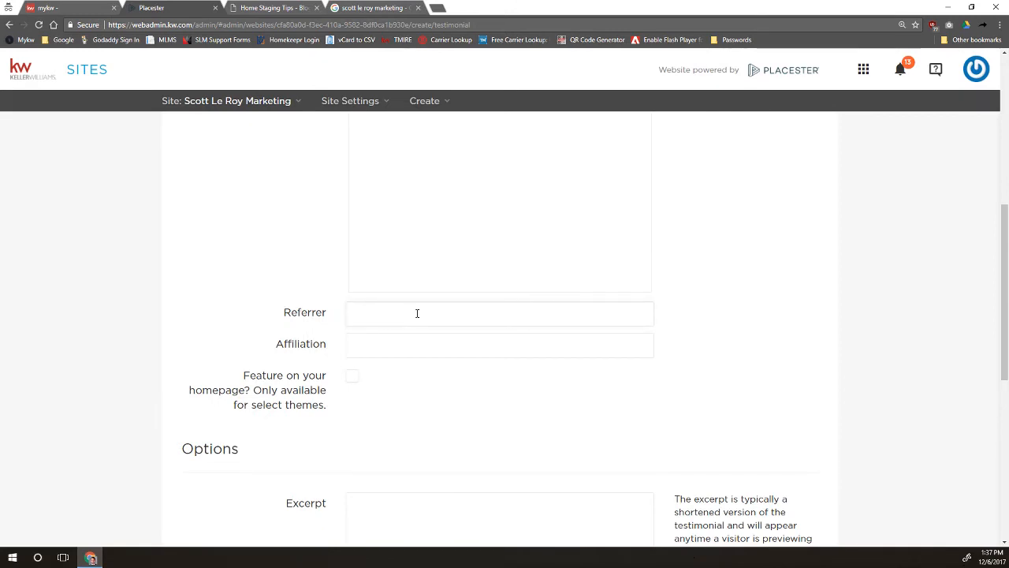
pyautogui.write('Anonymous')
pyautogui.click(386, 336)
pyautogui.write('Buyer')
pyautogui.click(352, 382)
# Step: Write the testimonial excerpt "This buyer was so happy that [agent's first name] could find them financing!"
pyautogui.scroll(-3, 385, 394)
pyautogui.click(435, 339)
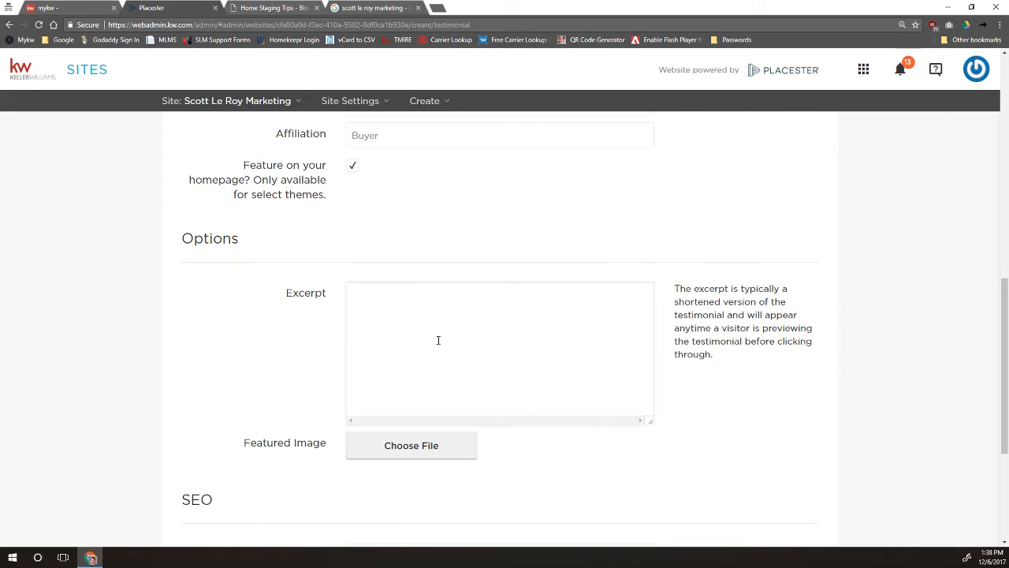
pyautogui.scroll(5, 438, 341)
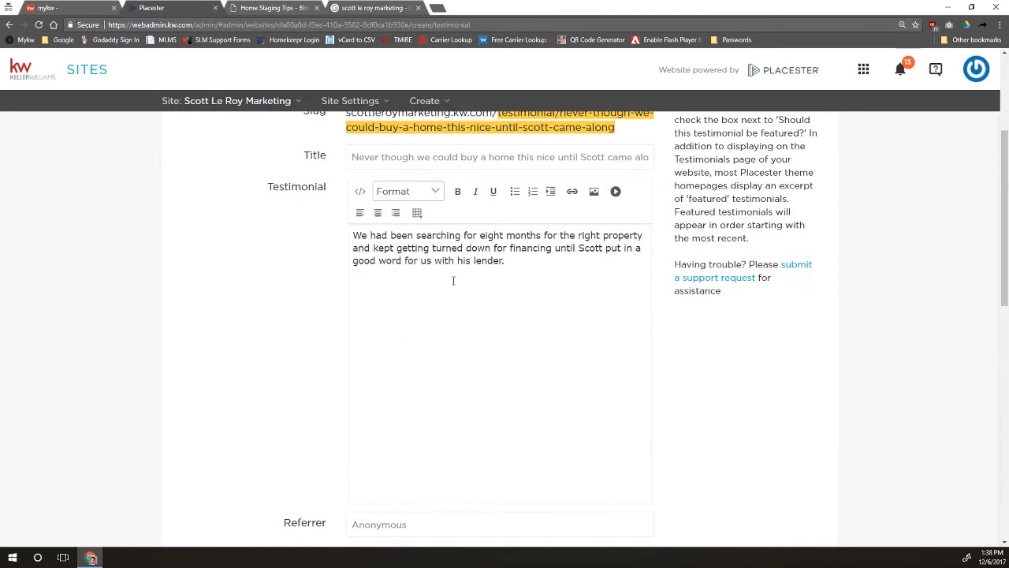
pyautogui.scroll(-6, 366, 370)
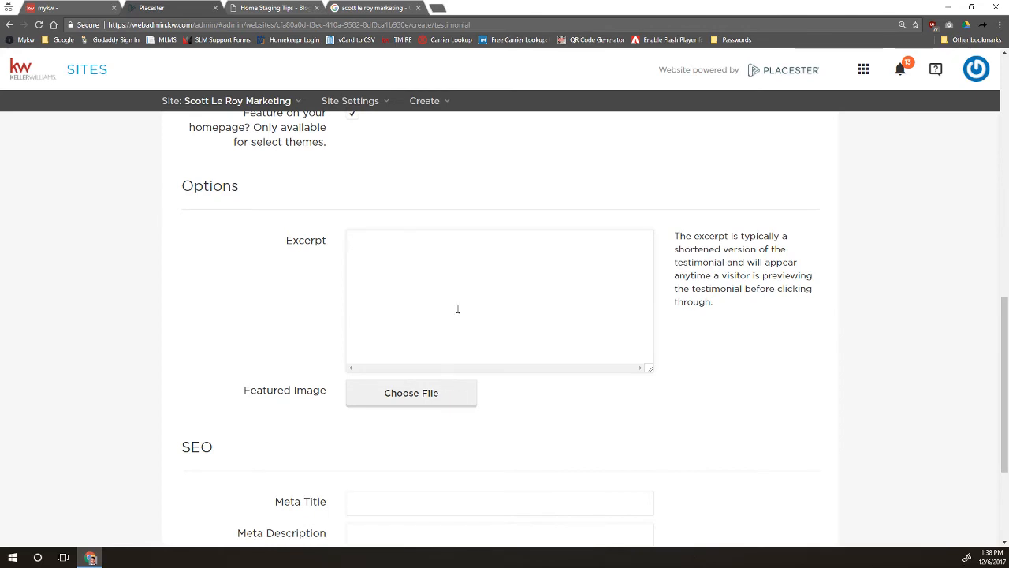
pyautogui.write('This buyer')
pyautogui.write(' was so happy that Scott')
pyautogui.write(' could find the')
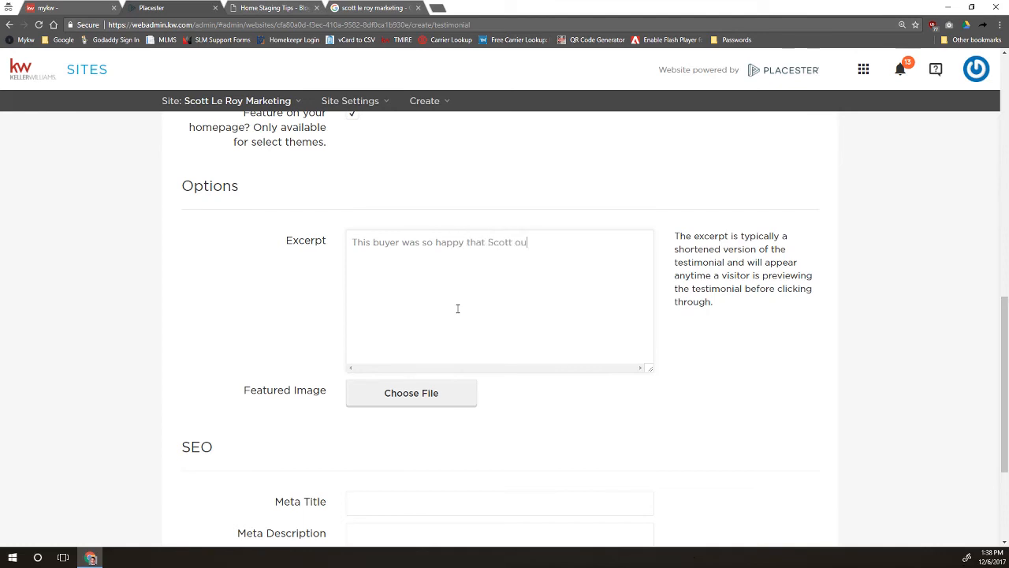
pyautogui.write('m financing!')
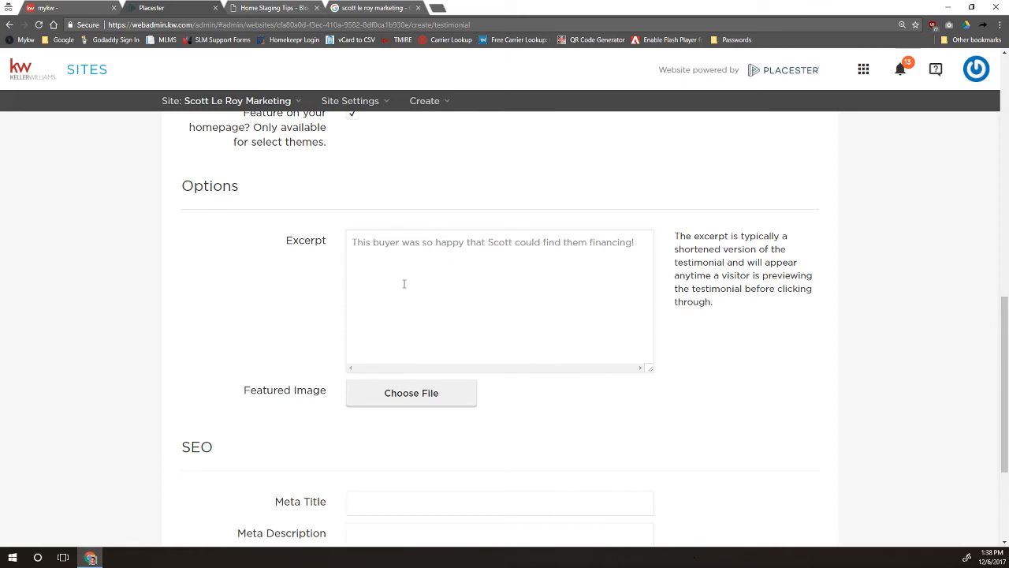
# Step: Upload the Keller Williams logo file as the testimonial's featured image
pyautogui.click(376, 398)
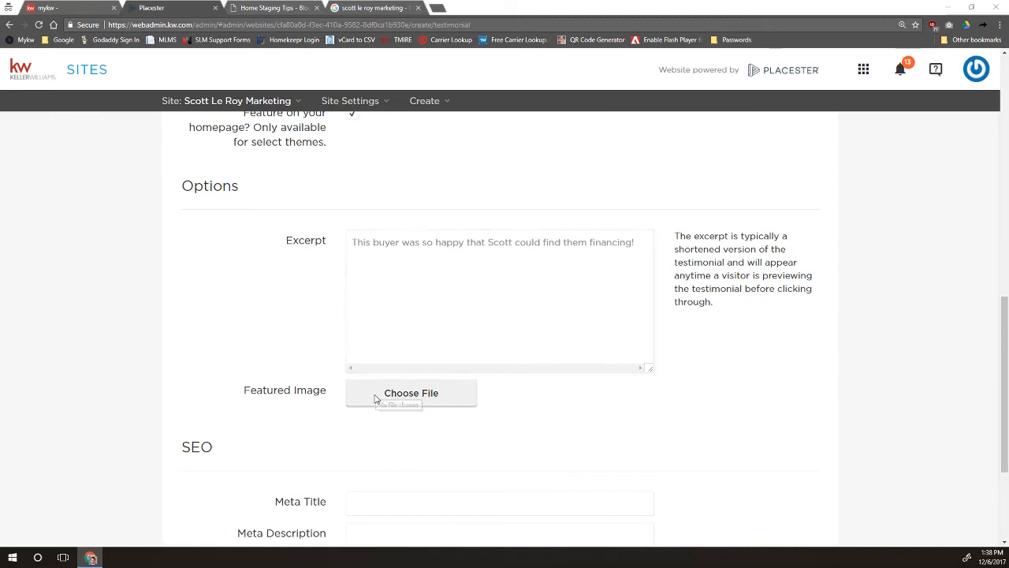
pyautogui.doubleClick(122, 103)
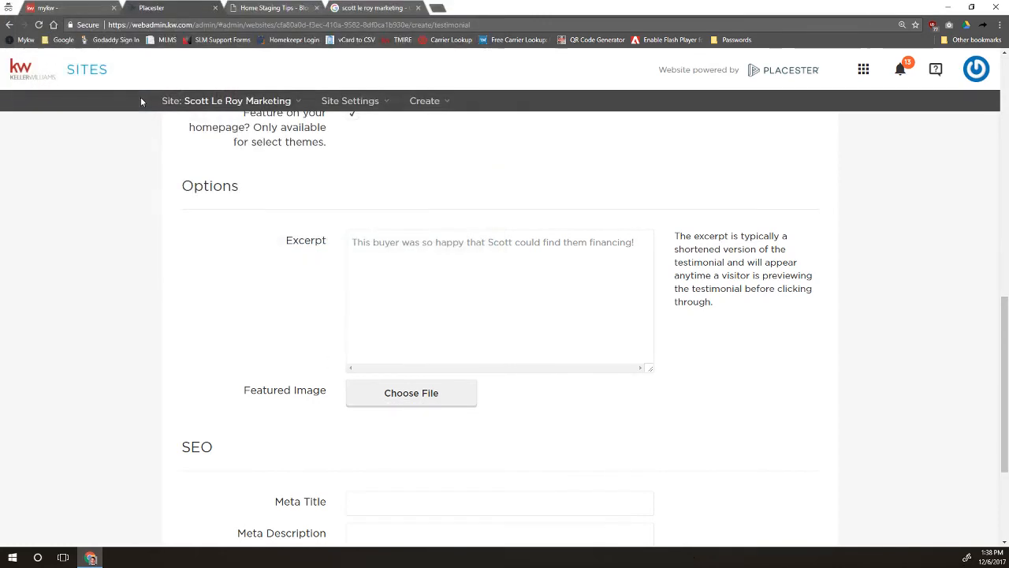
pyautogui.scroll(-2, 200, 317)
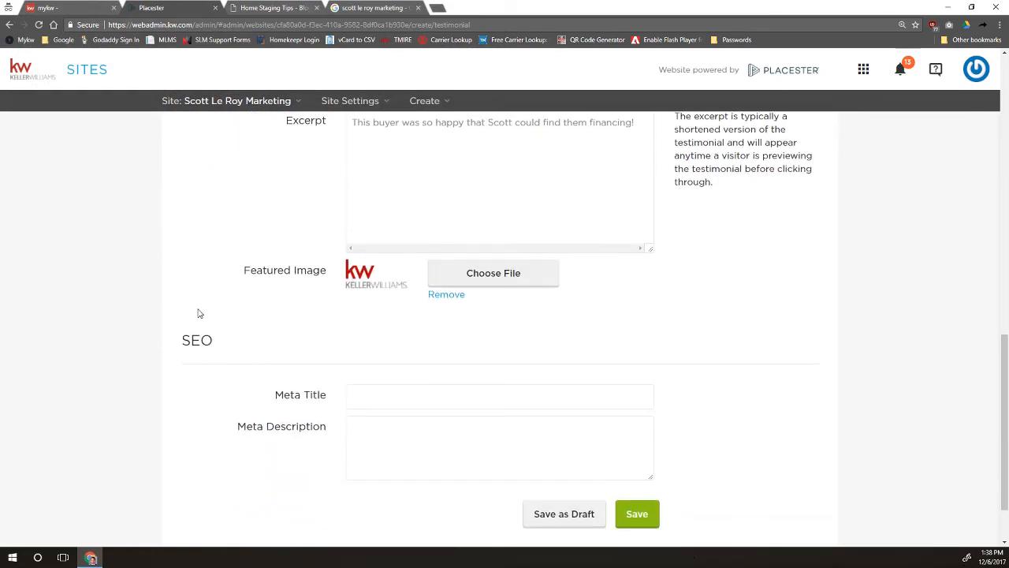
# Step: Set the testimonial's meta title to "More Home For Their Buck - Testimonial - " followed by the agent's full name
pyautogui.scroll(-1, 192, 310)
pyautogui.click(444, 353)
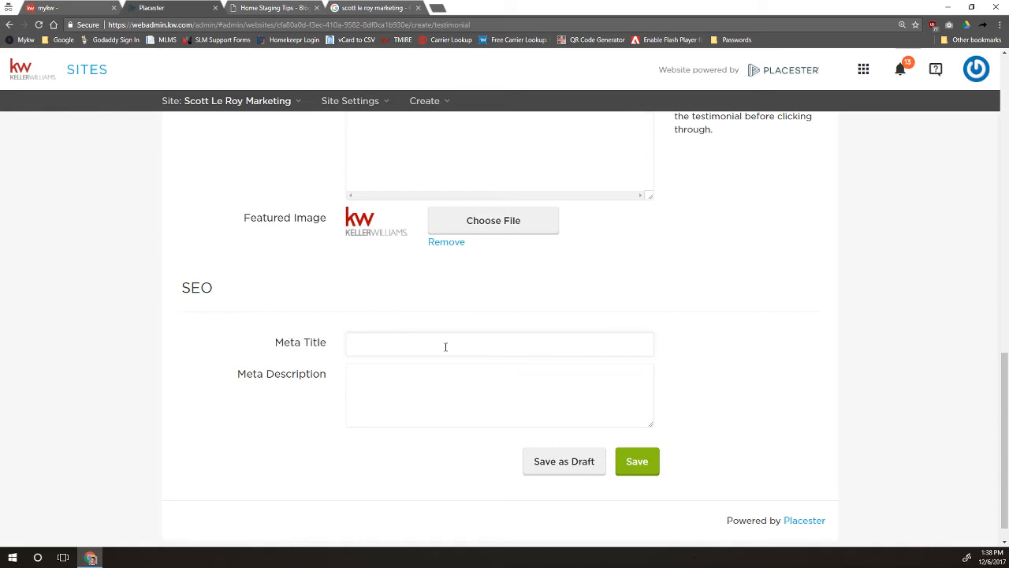
pyautogui.write('Hap')
pyautogui.press('BackSpace')
pyautogui.press('BackSpace')
pyautogui.press('BackSpace')
pyautogui.scroll(1, 444, 366)
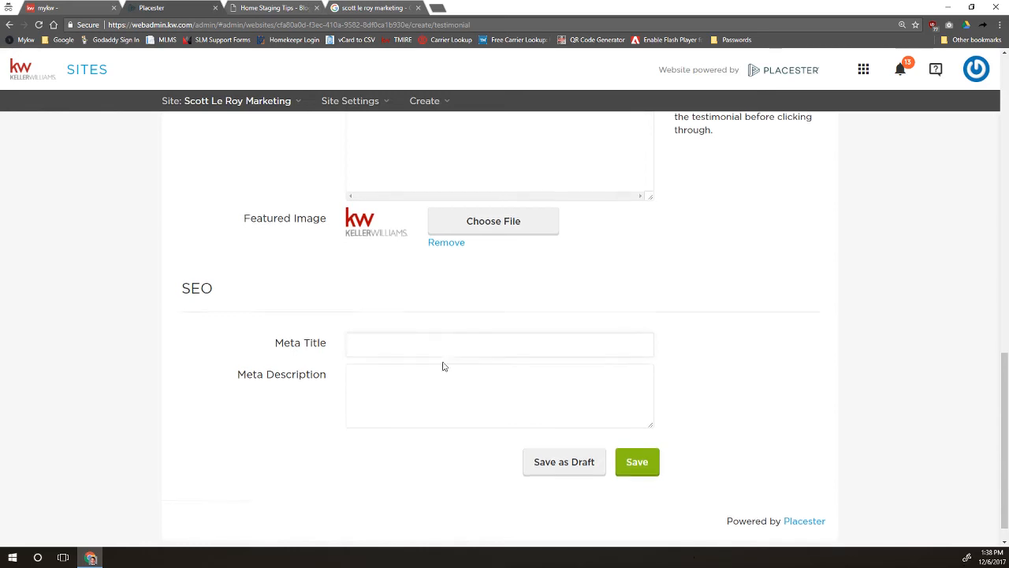
pyautogui.scroll(10, 443, 366)
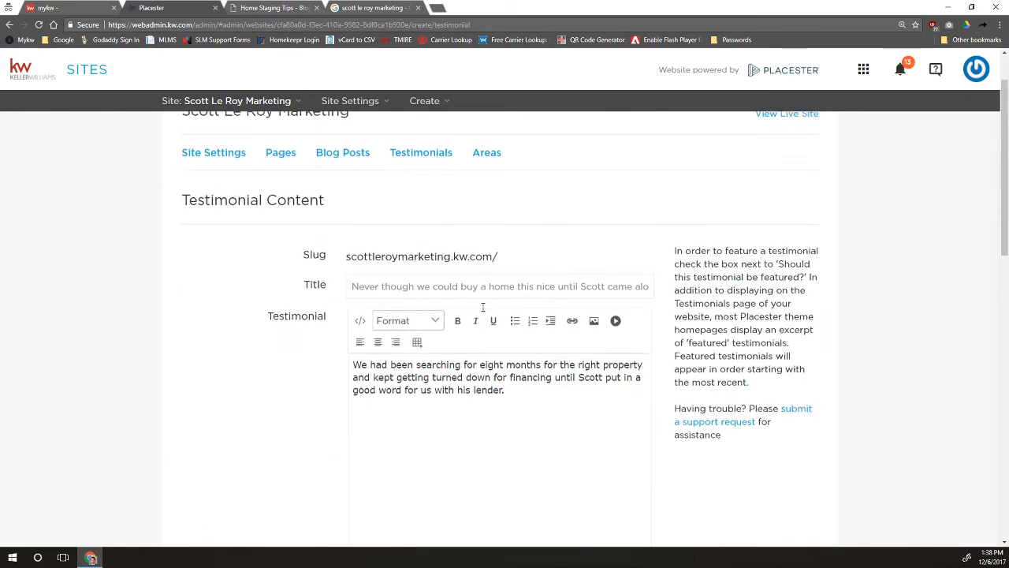
pyautogui.scroll(-10, 482, 307)
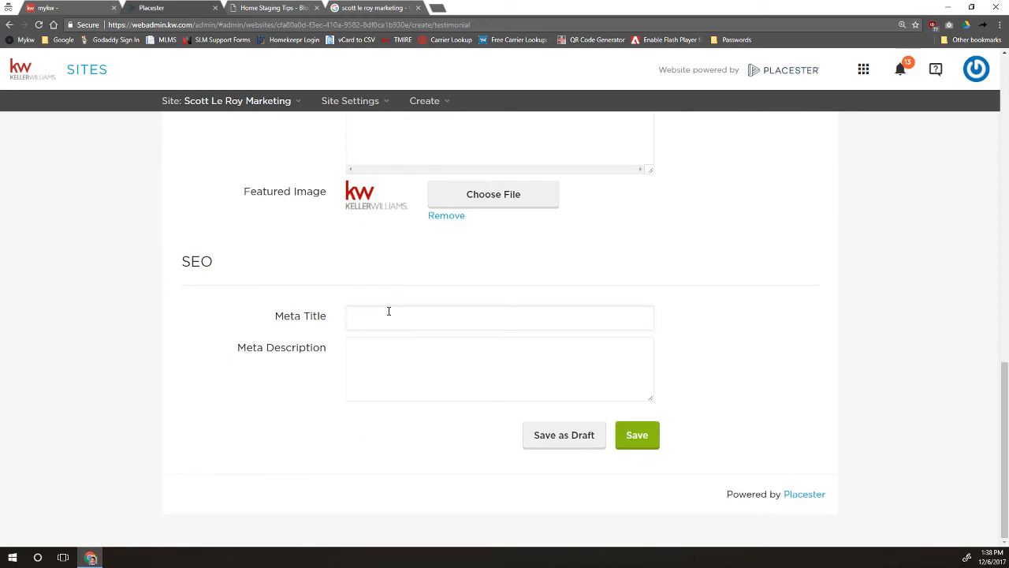
pyautogui.write('More Home For Thie')
pyautogui.write('r Bu')
pyautogui.press('BackSpace')
pyautogui.press('BackSpace')
pyautogui.press('BackSpace')
pyautogui.press('BackSpace')
pyautogui.press('BackSpace')
pyautogui.press('BackSpace')
pyautogui.write('eir Buck - Testimonial - ')
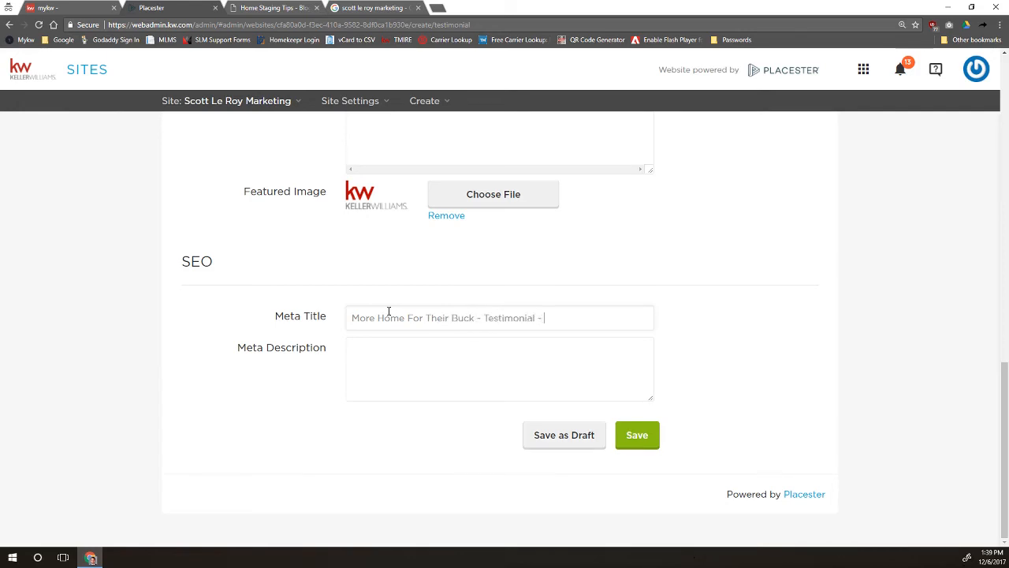
pyautogui.write('Scott Le Roy')
pyautogui.press('Tab')
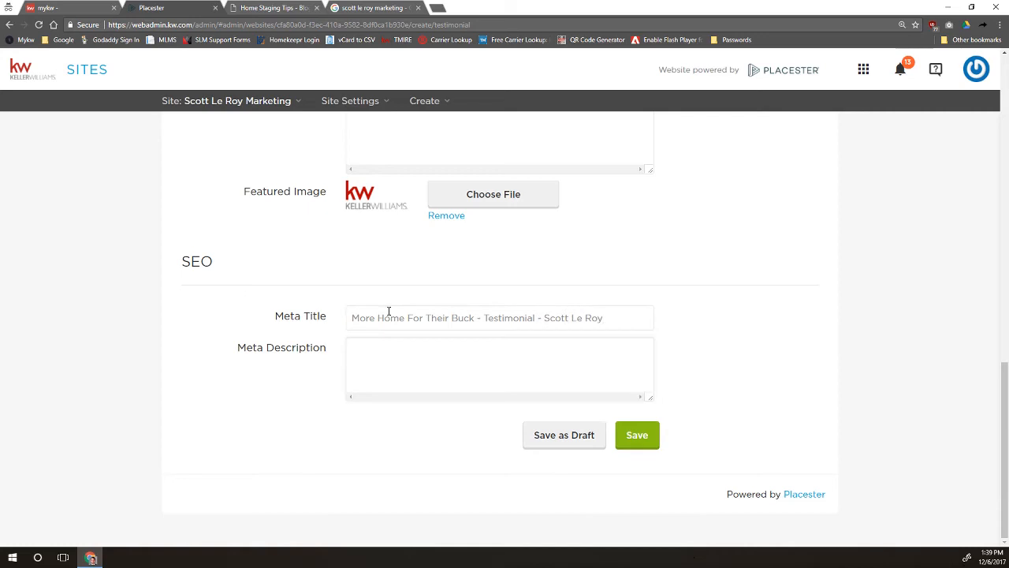
# Step: Copy the excerpt text into the meta description and save the testimonial as published
pyautogui.scroll(2, 372, 282)
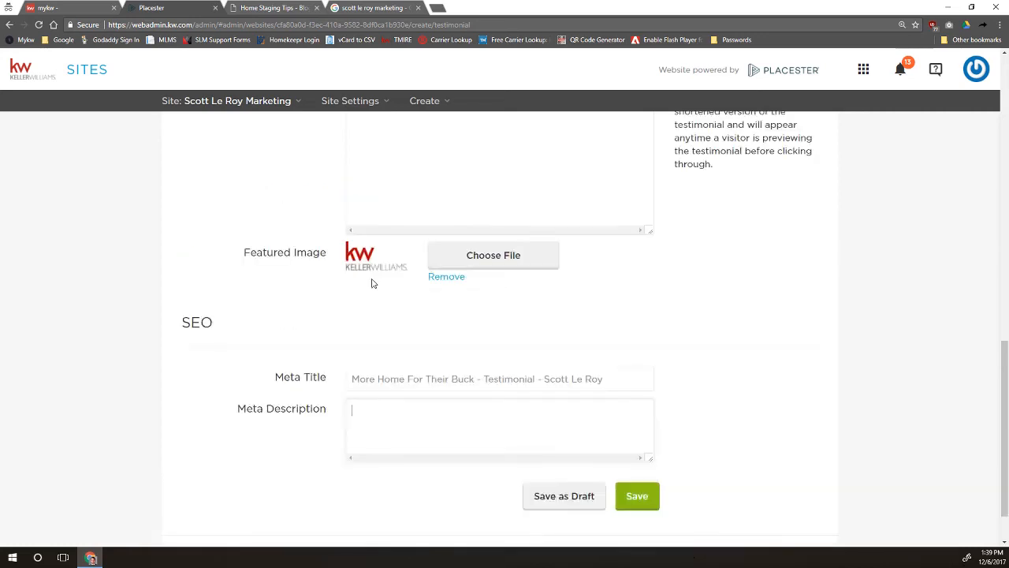
pyautogui.click(510, 268)
pyautogui.hotkey('ctrl', 'a')
pyautogui.hotkey('ctrl', 'c')
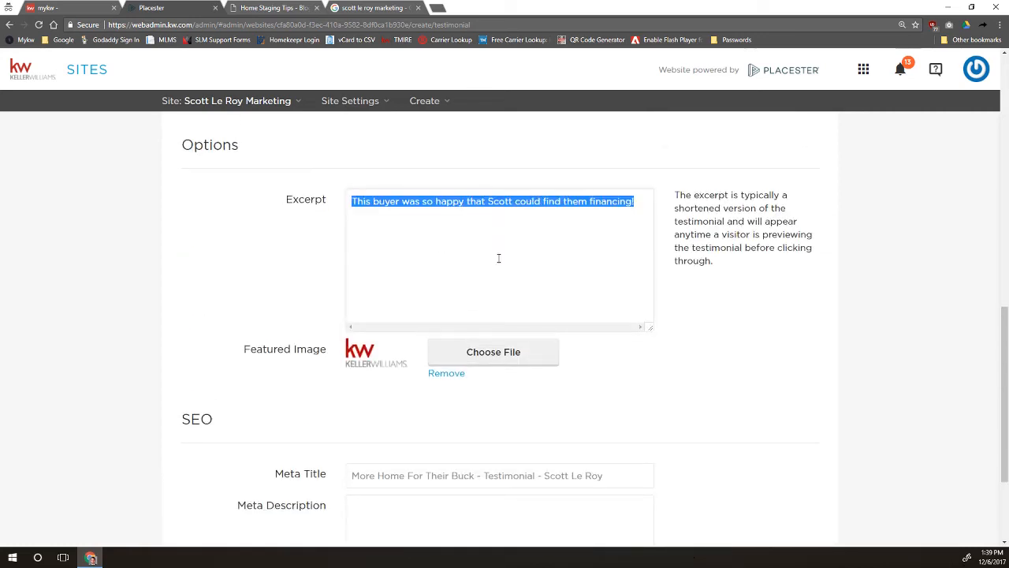
pyautogui.scroll(-2, 377, 393)
pyautogui.hotkey('ctrl', 'v')
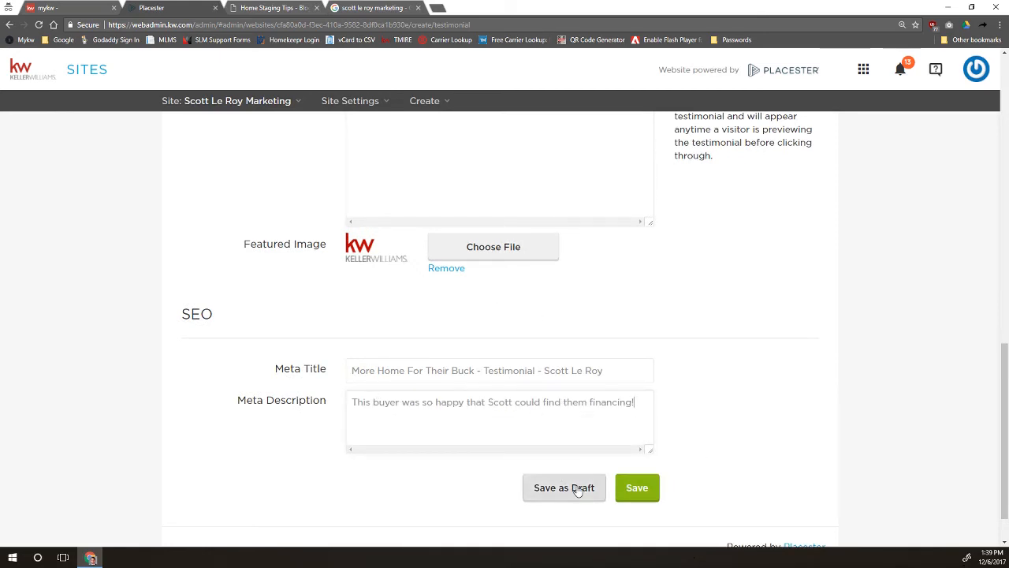
pyautogui.click(635, 488)
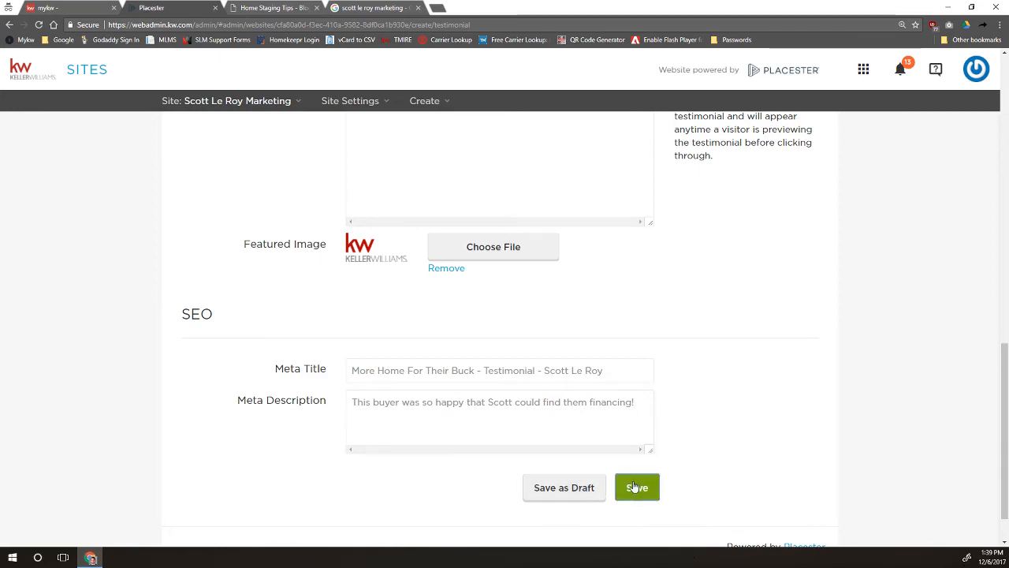
# Step: Check the new testimonial on the live site's Happy Clients page and open its full text
pyautogui.click(306, 8)
pyautogui.click(45, 102)
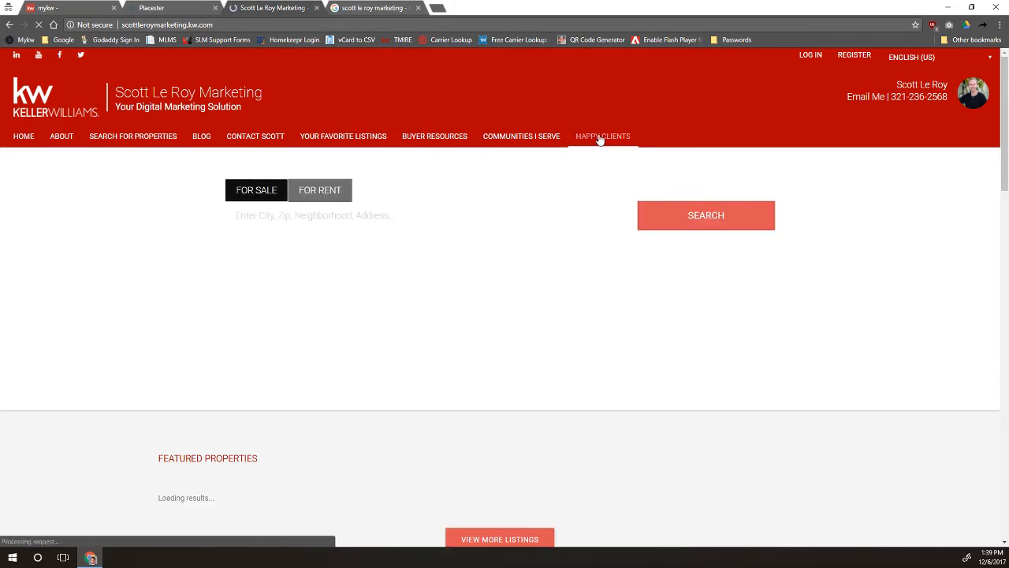
pyautogui.click(601, 138)
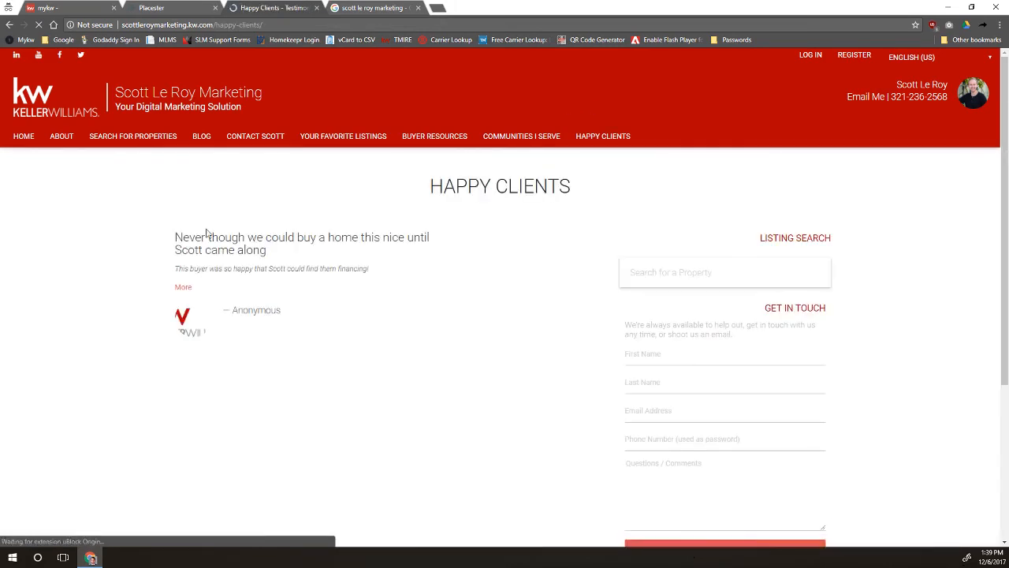
pyautogui.moveTo(182, 234); pyautogui.dragTo(327, 266)
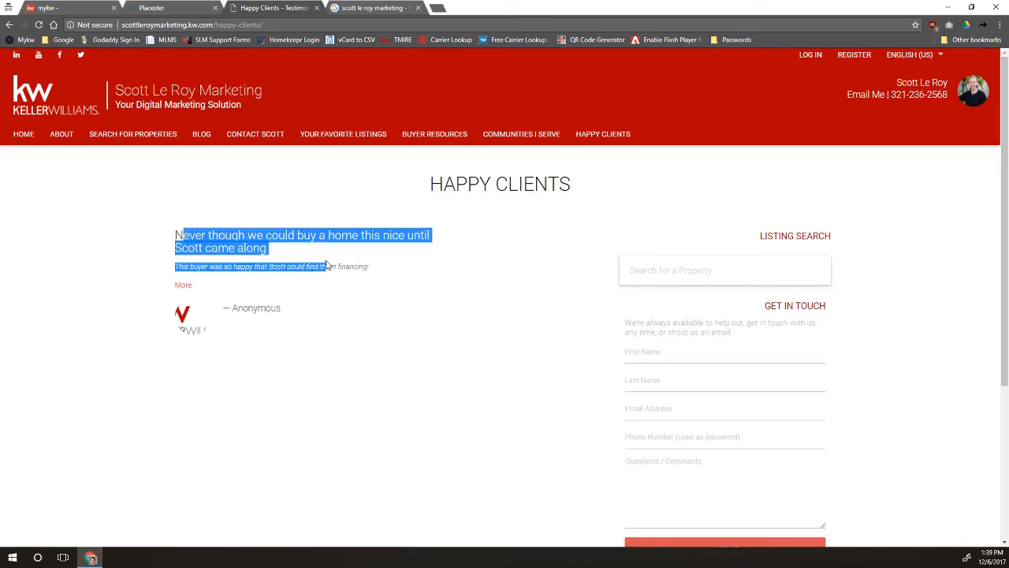
pyautogui.click(327, 265)
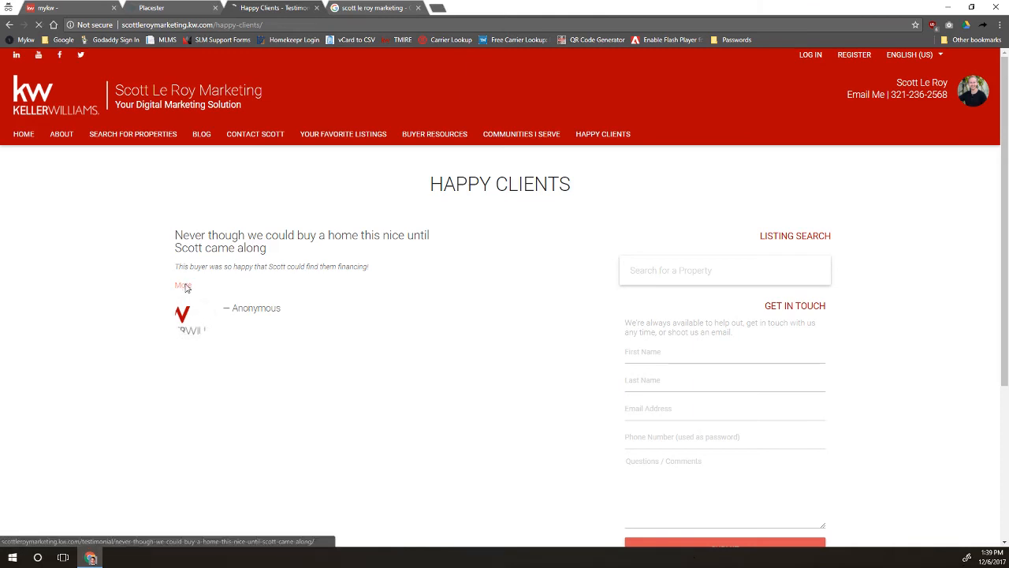
pyautogui.click(184, 287)
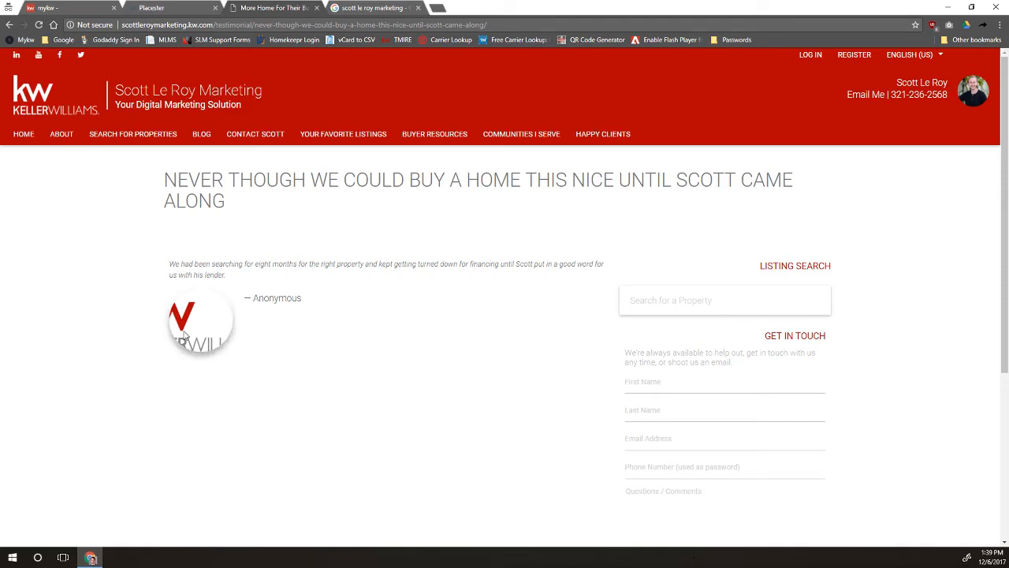
# Step: Return to the website admin and start a new page in the Areas section
pyautogui.click(203, 8)
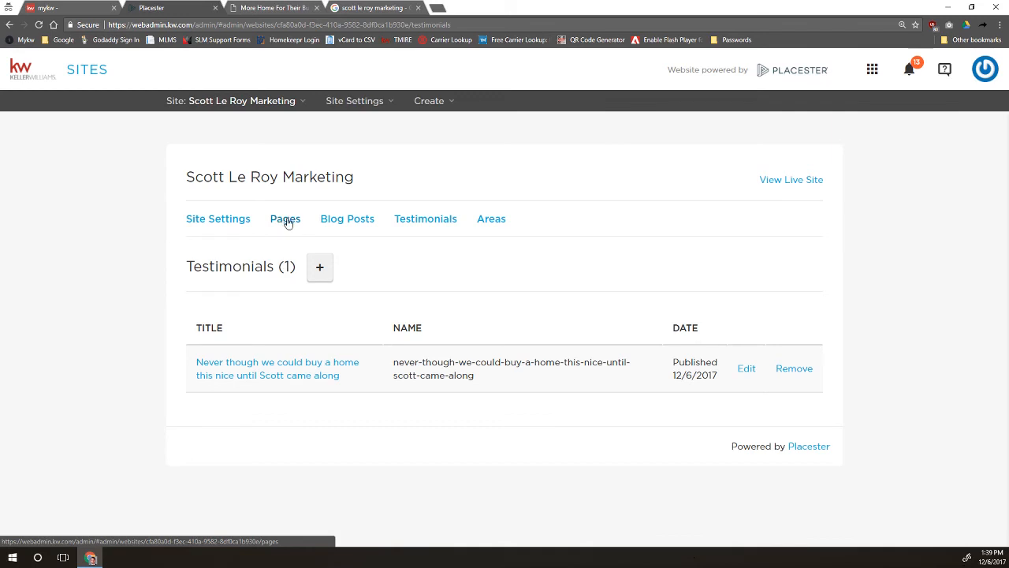
pyautogui.click(487, 222)
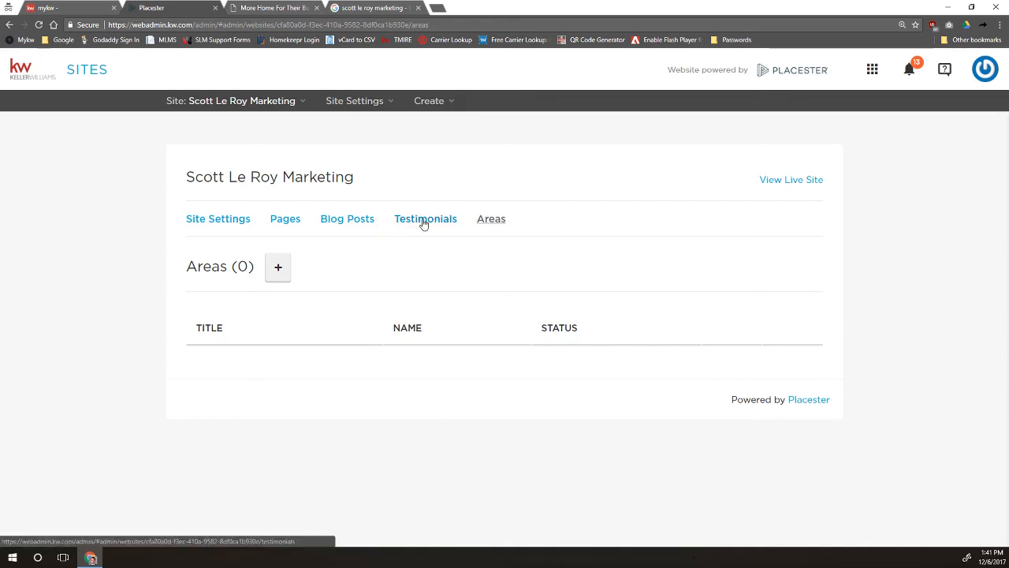
pyautogui.click(277, 268)
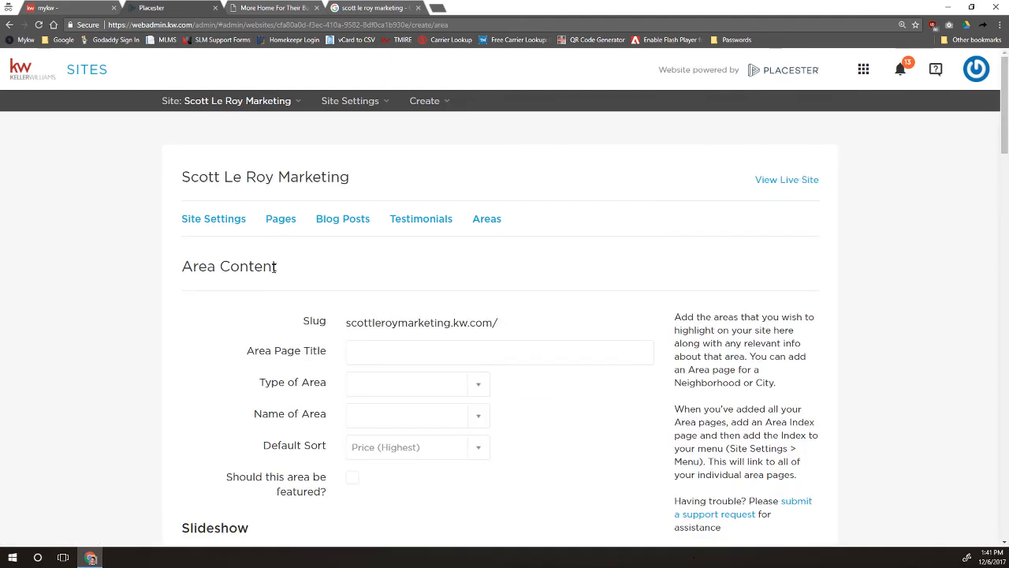
# Step: Title the new area page "The States"
pyautogui.click(477, 351)
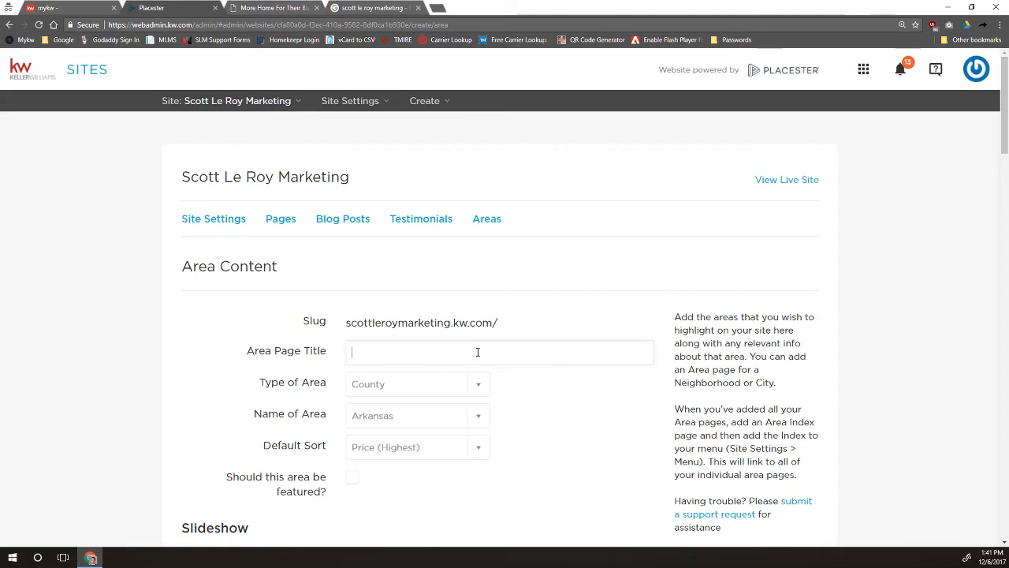
pyautogui.write('Te St')
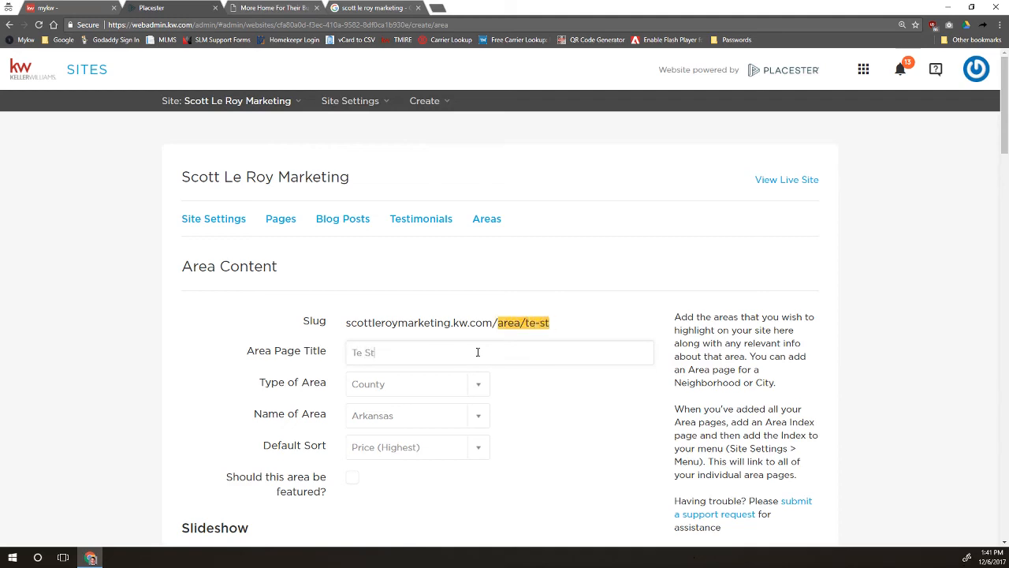
pyautogui.press('BackSpace')
pyautogui.press('BackSpace')
pyautogui.press('BackSpace')
pyautogui.press('BackSpace')
pyautogui.write('he States')
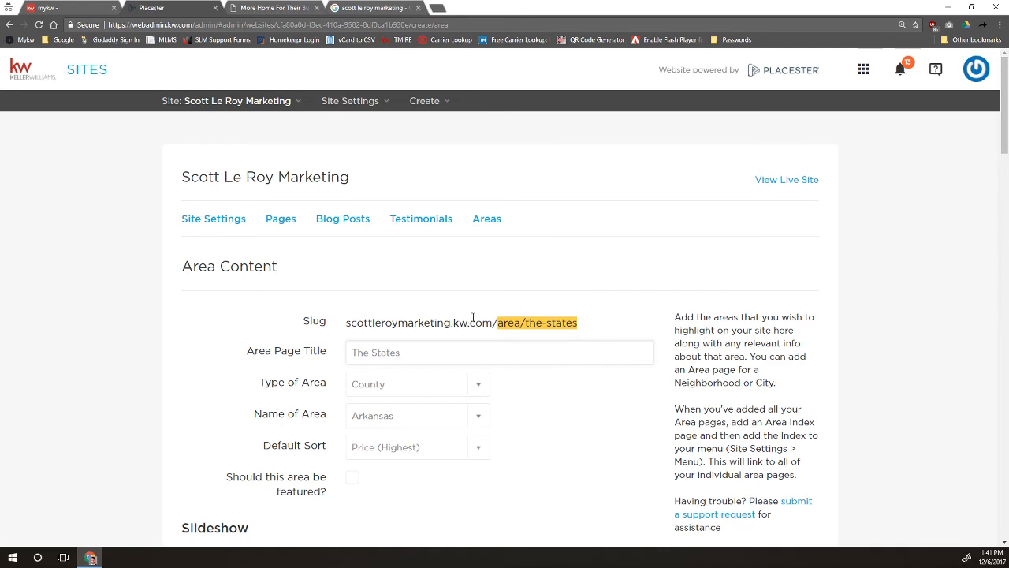
# Step: Set the type of area to Neighborhood
pyautogui.scroll(-1, 473, 312)
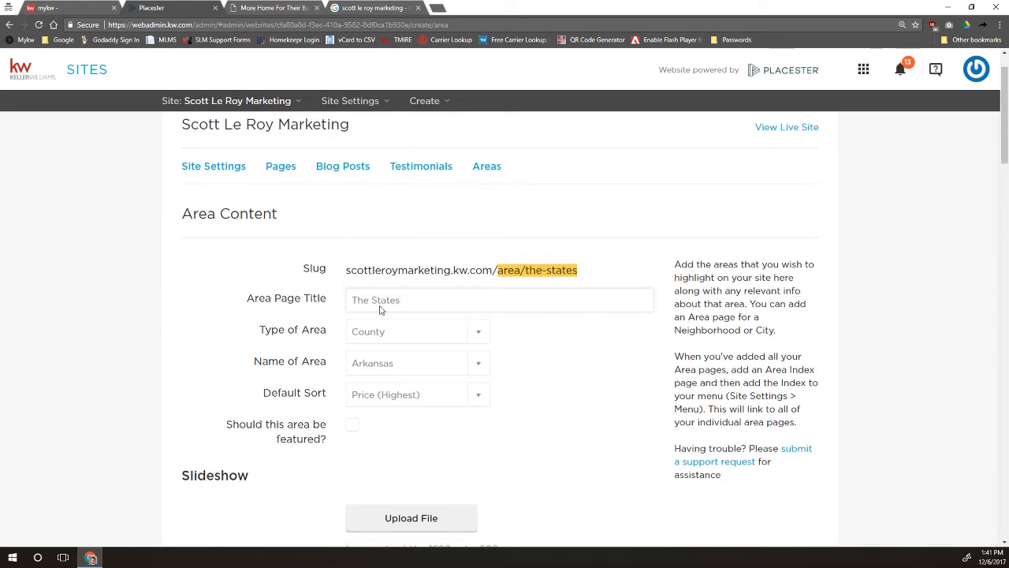
pyautogui.click(456, 336)
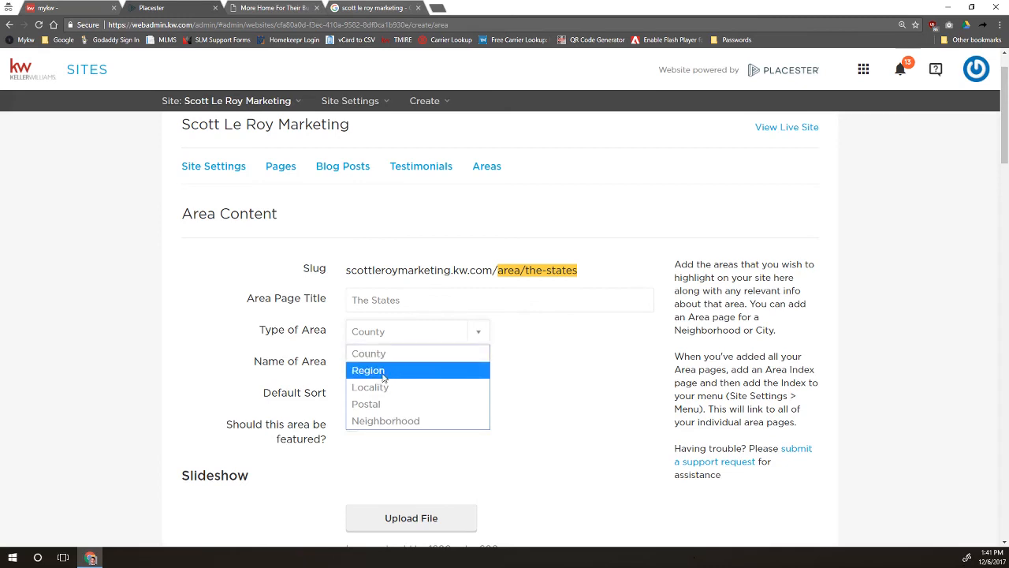
pyautogui.click(377, 418)
pyautogui.click(406, 337)
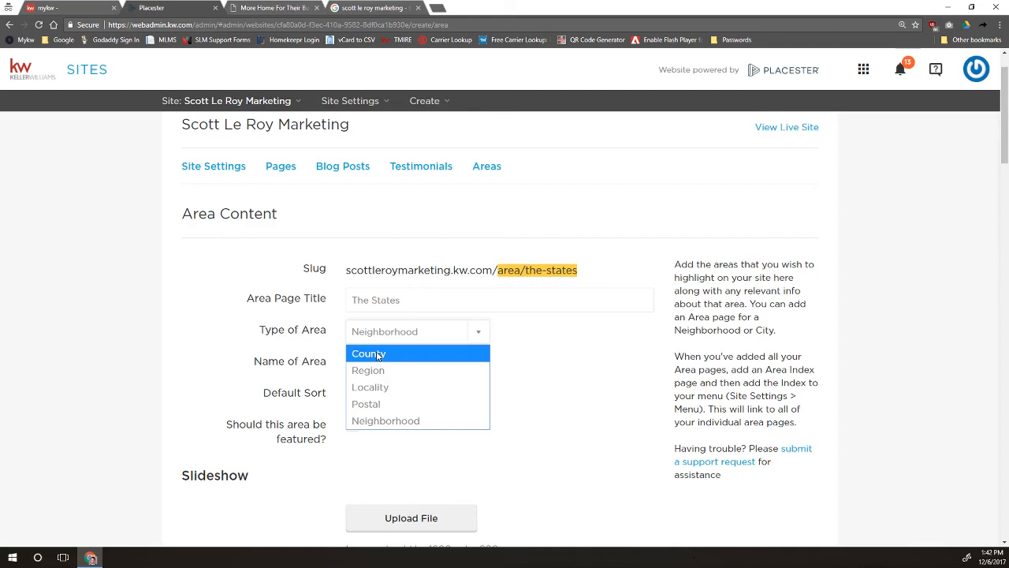
pyautogui.click(381, 420)
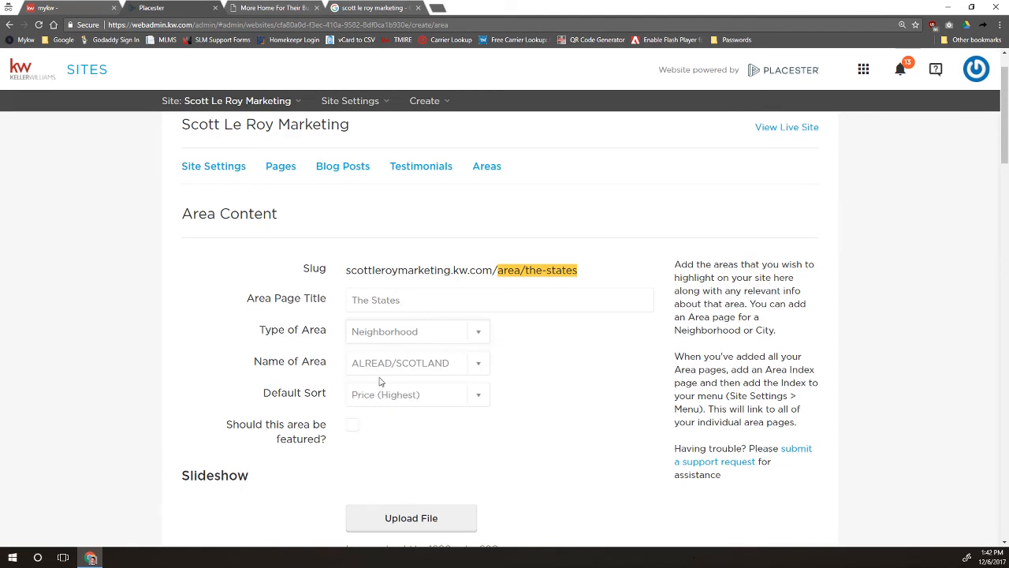
# Step: Choose POPE COUNTY as the name of the area
pyautogui.click(412, 365)
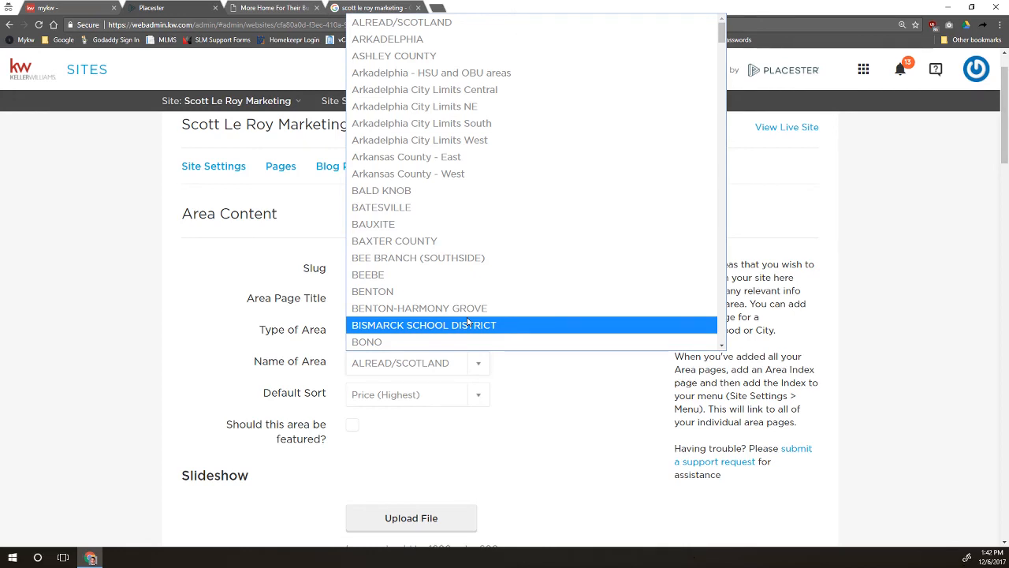
pyautogui.scroll(-5, 469, 258)
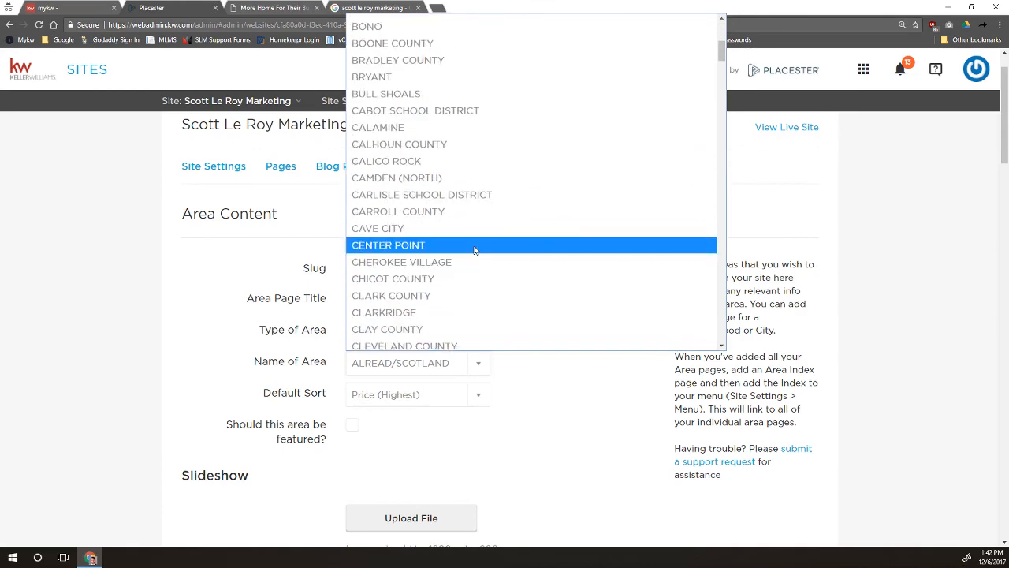
pyautogui.scroll(-15, 475, 222)
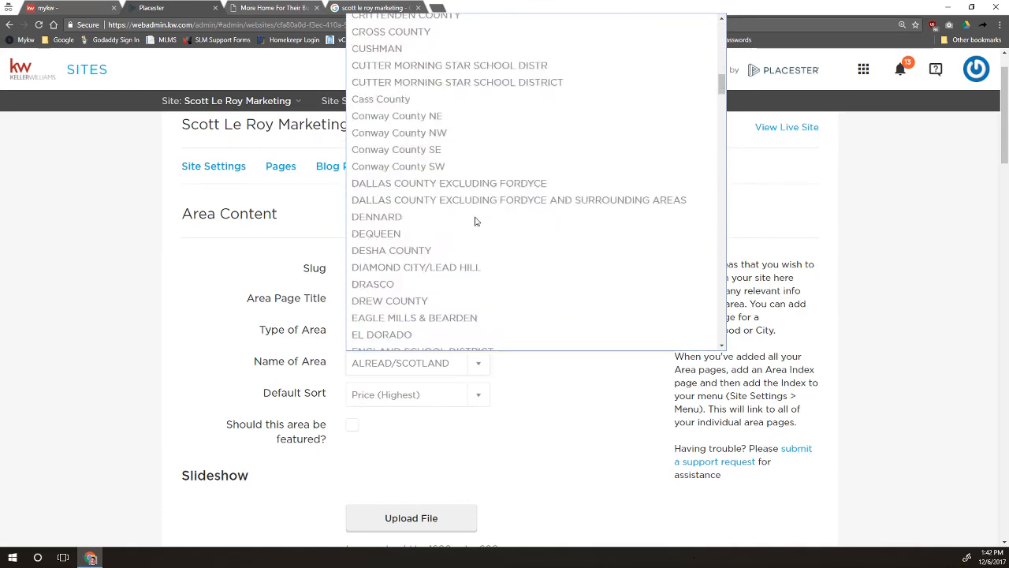
pyautogui.scroll(-15, 475, 221)
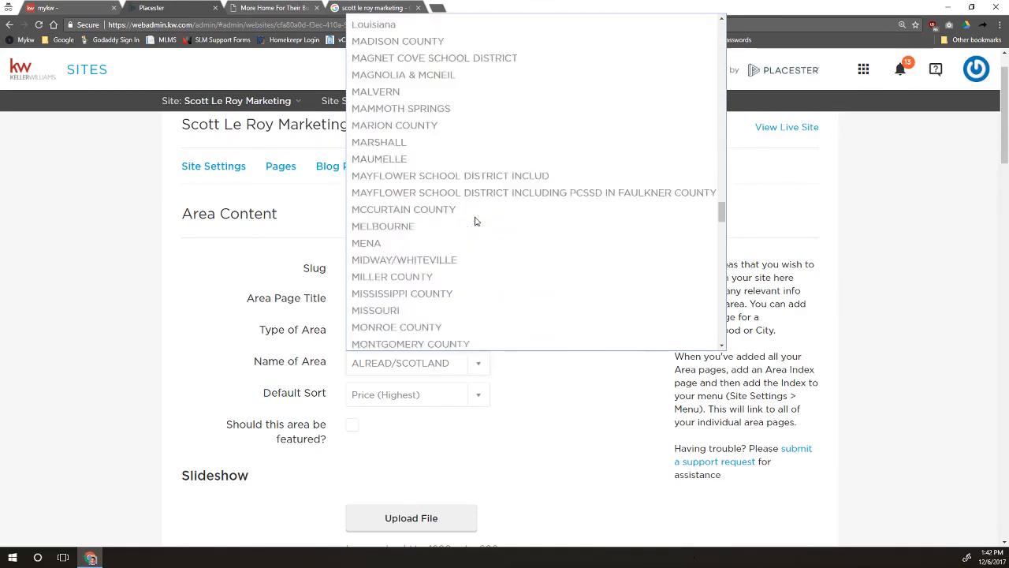
pyautogui.scroll(-9, 476, 219)
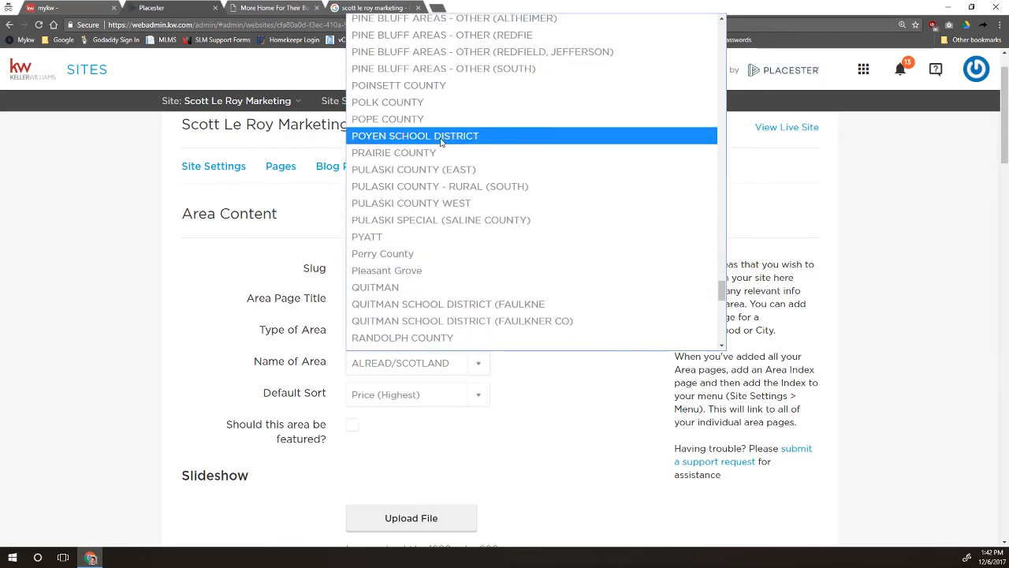
pyautogui.click(420, 119)
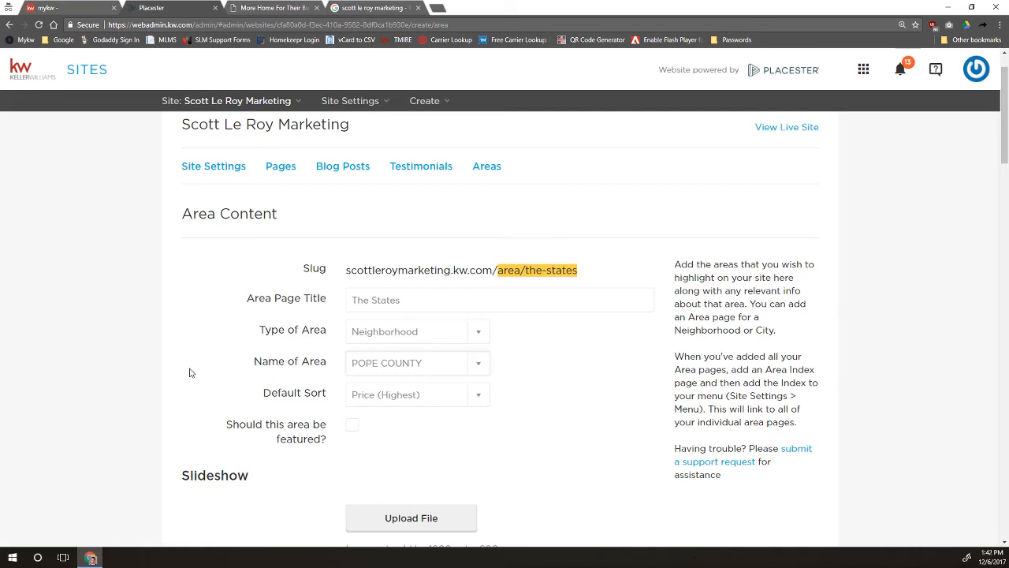
# Step: Set the area's default sort to Year Built (Oldest) and mark the area as featured
pyautogui.scroll(-1, 438, 415)
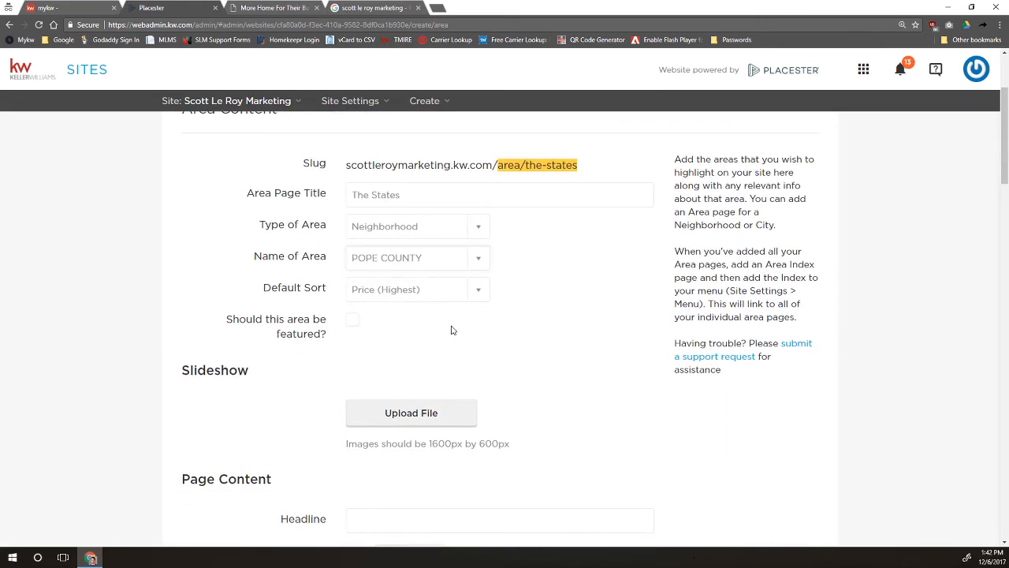
pyautogui.click(406, 291)
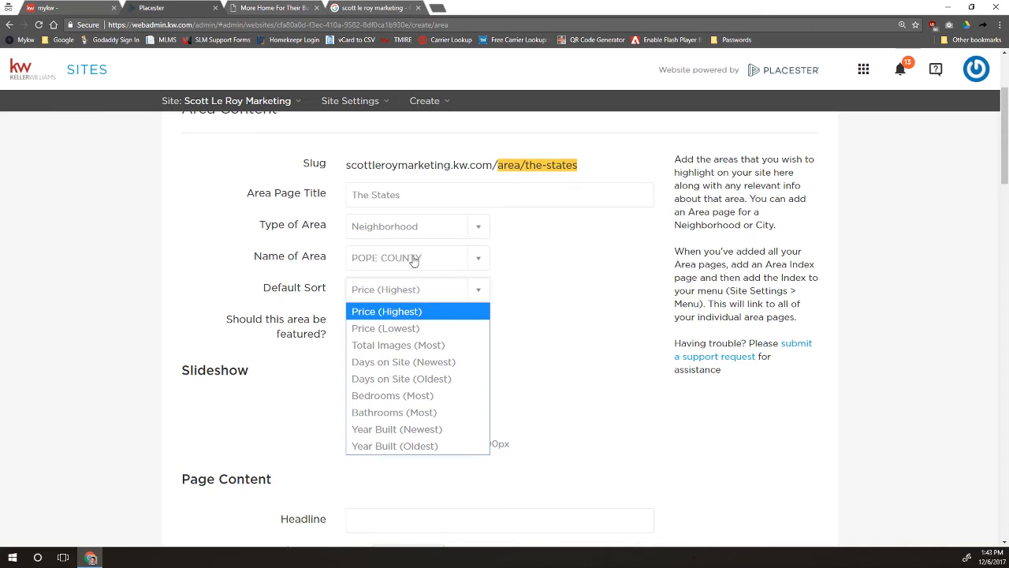
pyautogui.click(520, 320)
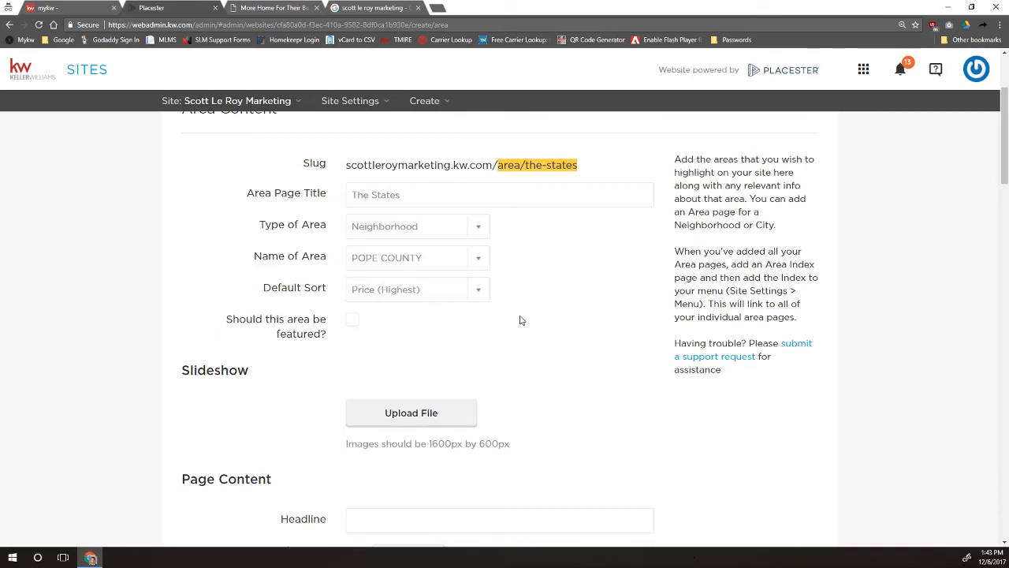
pyautogui.click(468, 290)
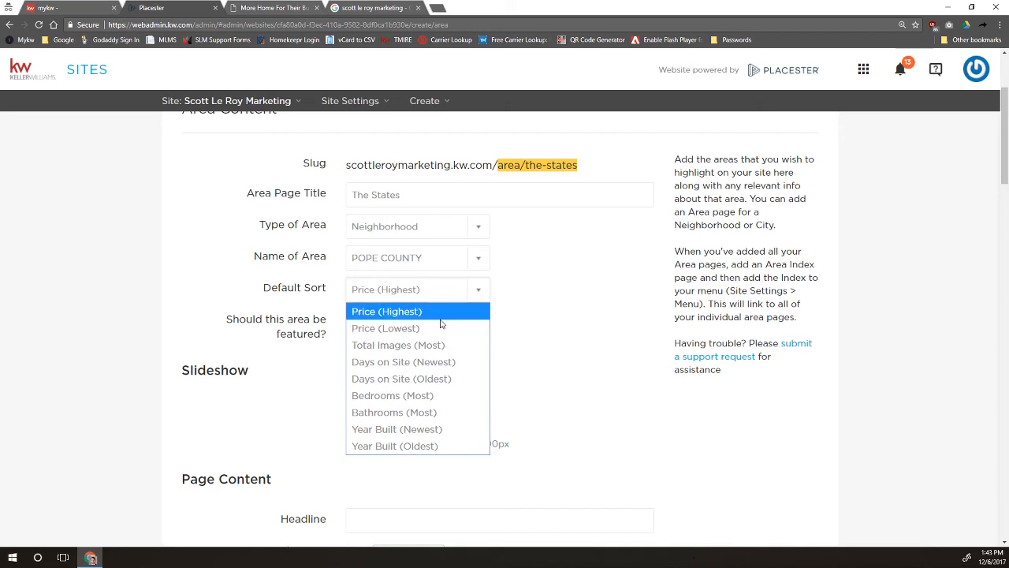
pyautogui.click(440, 314)
pyautogui.click(474, 293)
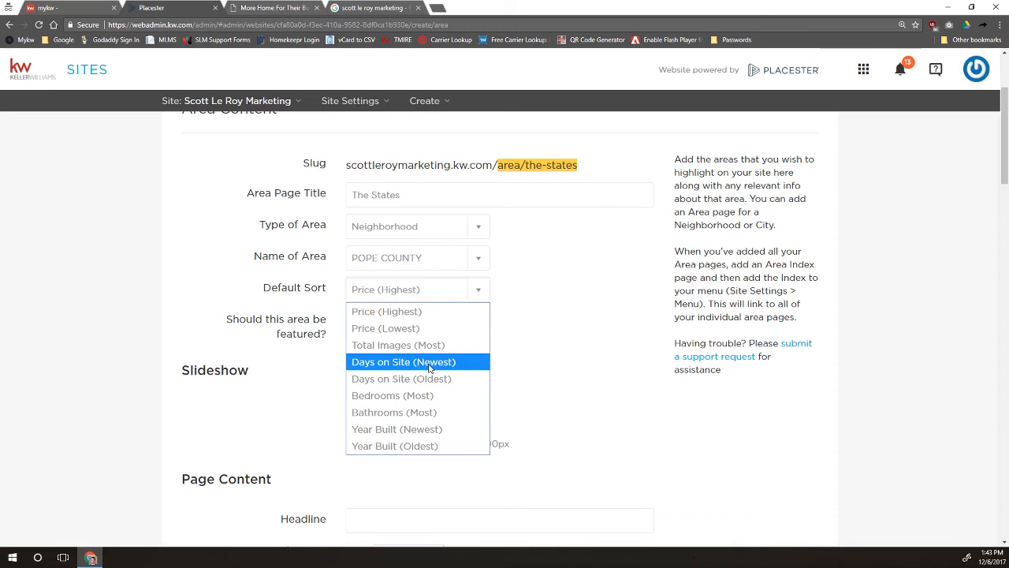
pyautogui.click(395, 447)
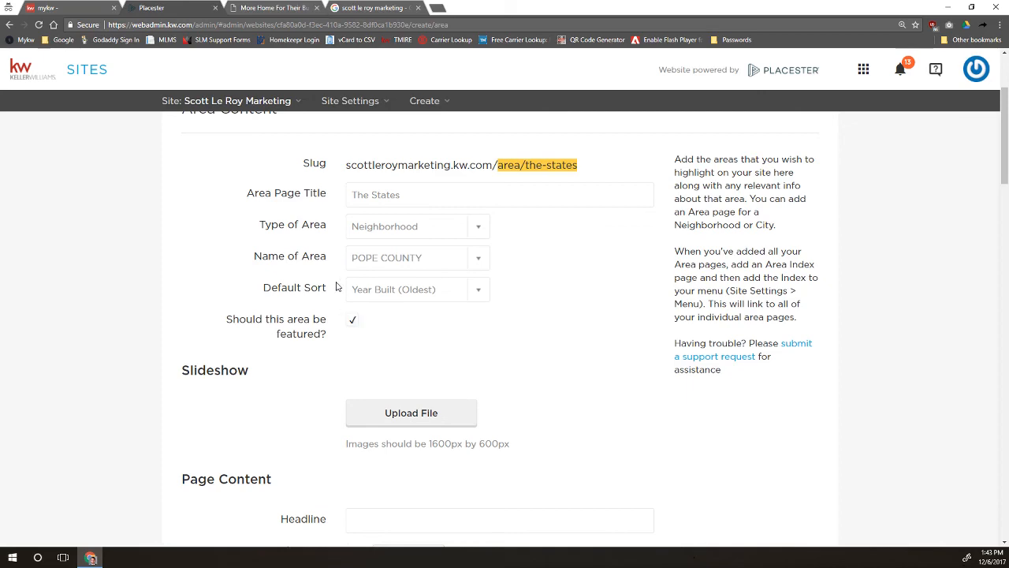
# Step: Look at the Communities I Serve page on the live site and return to the area form
pyautogui.click(293, 7)
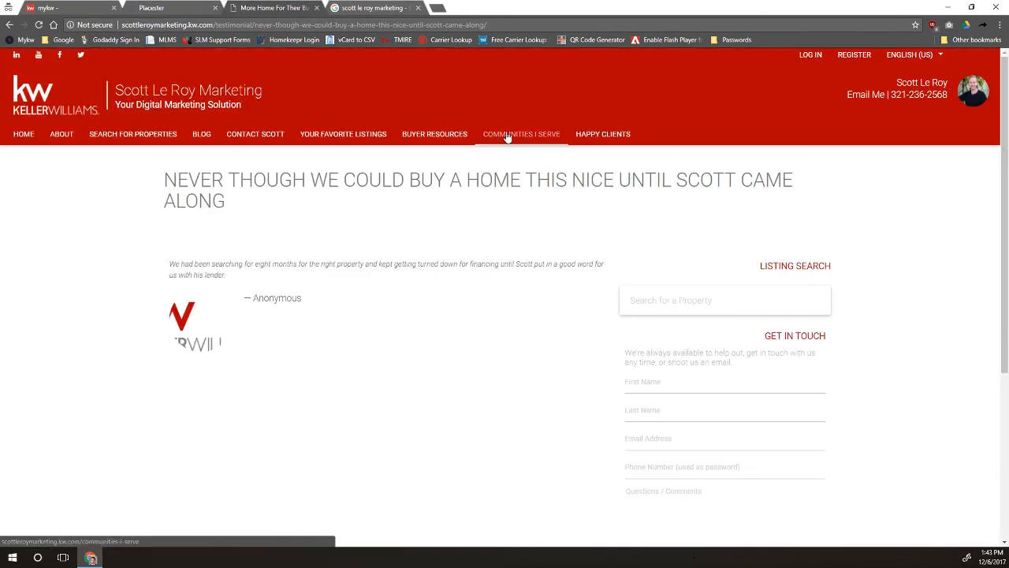
pyautogui.hotkey('ctrl', 'Tab')
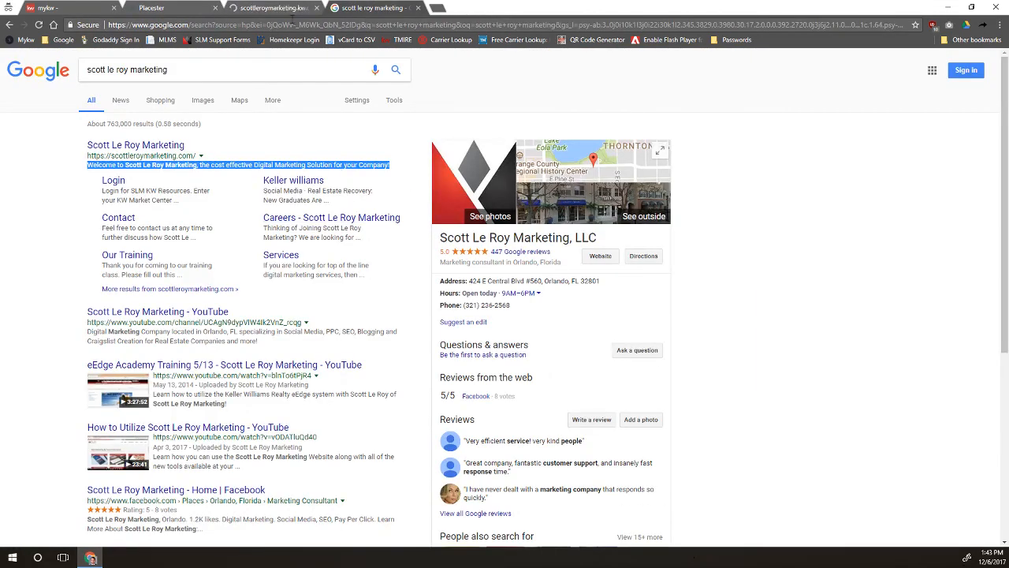
pyautogui.click(180, 5)
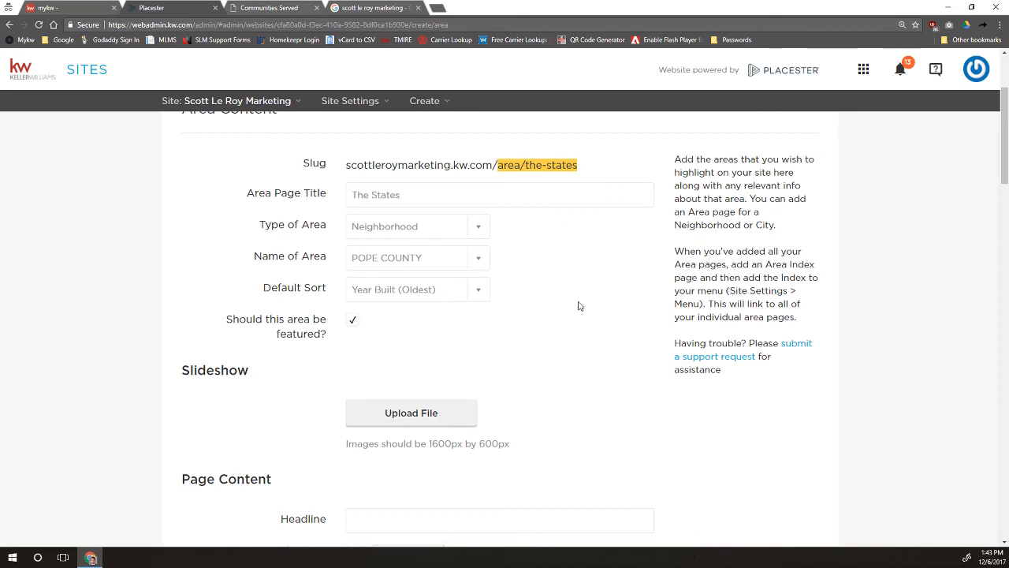
# Step: Review the rest of the area form, including the slideshow image size, body copy, image, excerpt and SEO fields
pyautogui.scroll(-3, 576, 305)
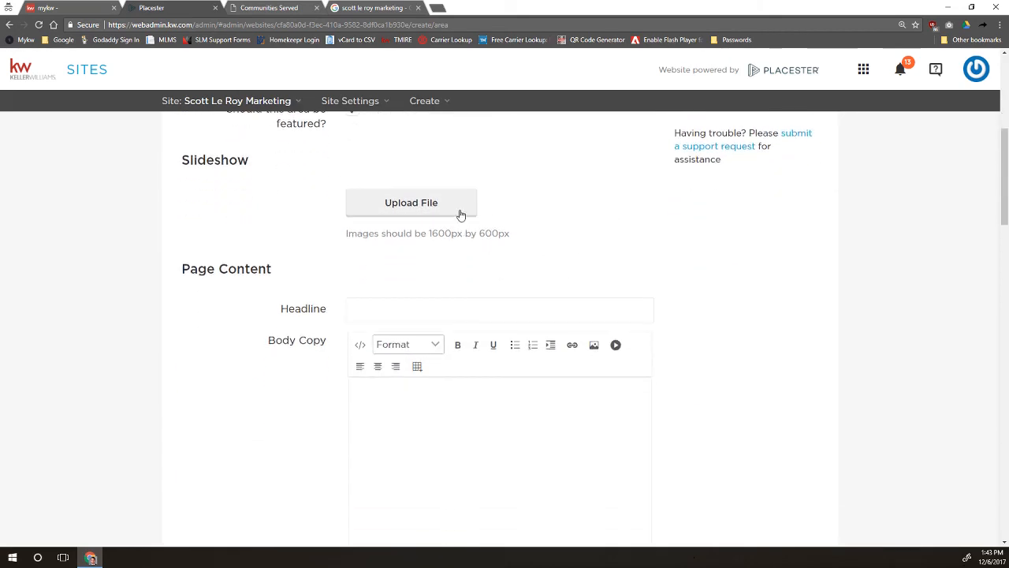
pyautogui.moveTo(428, 233); pyautogui.dragTo(550, 239)
pyautogui.scroll(-8, 526, 242)
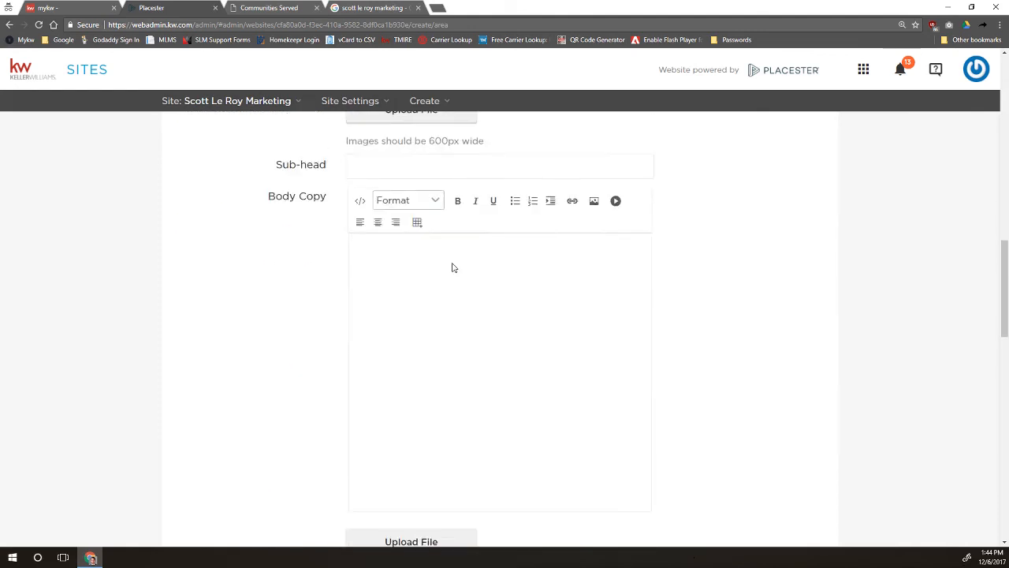
pyautogui.scroll(8, 405, 173)
pyautogui.scroll(-3, 383, 216)
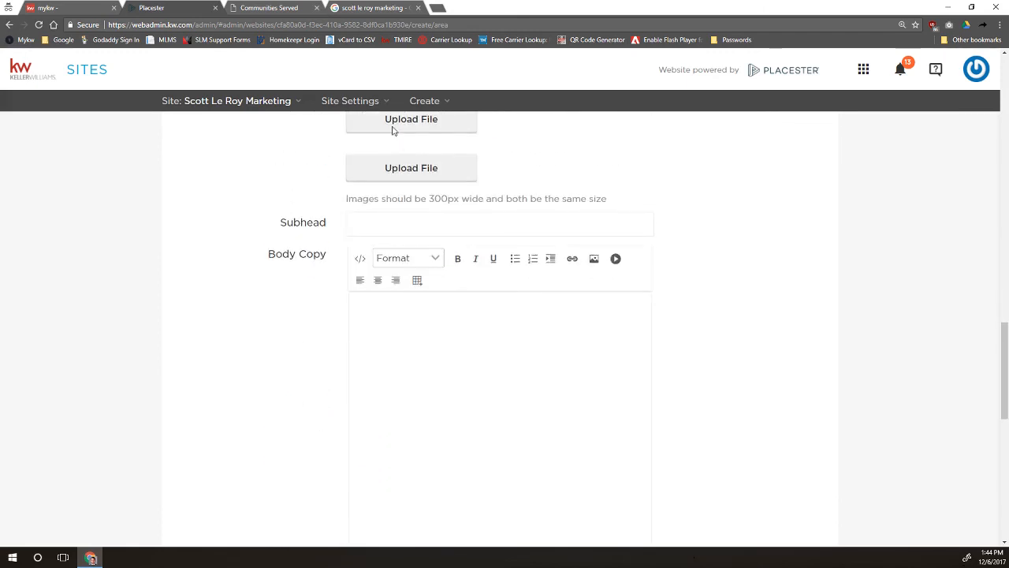
pyautogui.scroll(-8, 371, 207)
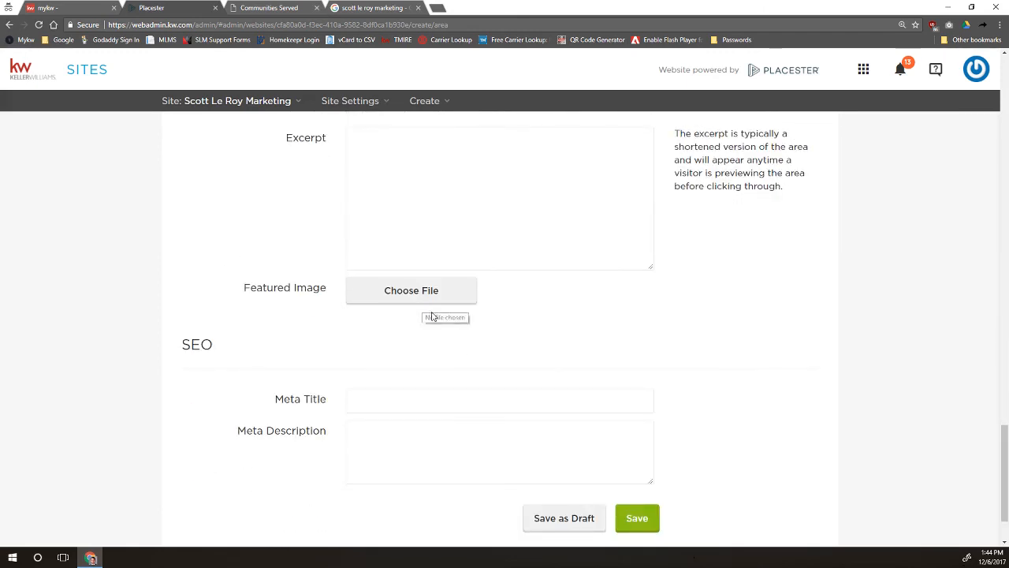
pyautogui.scroll(10, 484, 344)
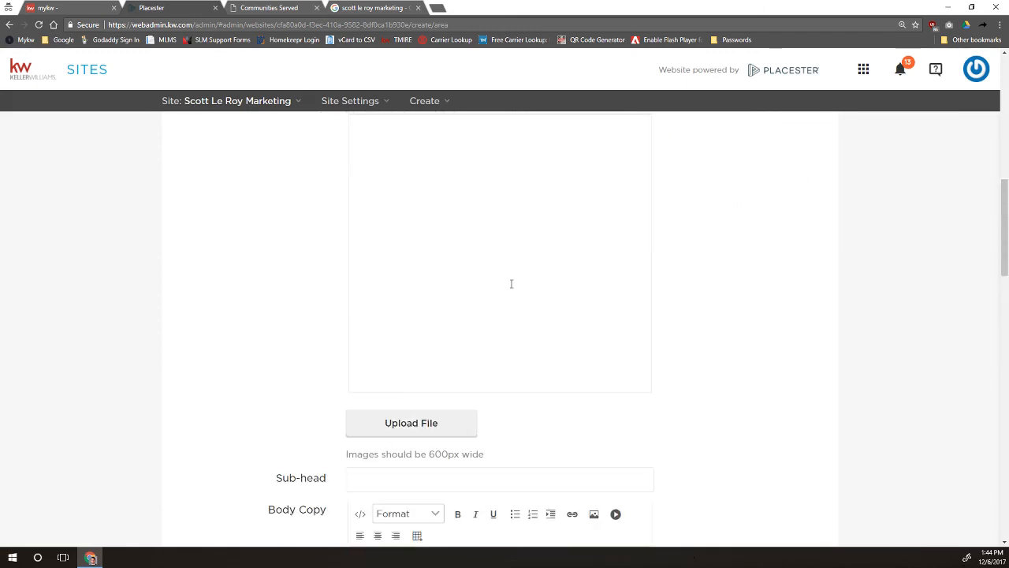
pyautogui.scroll(8, 511, 284)
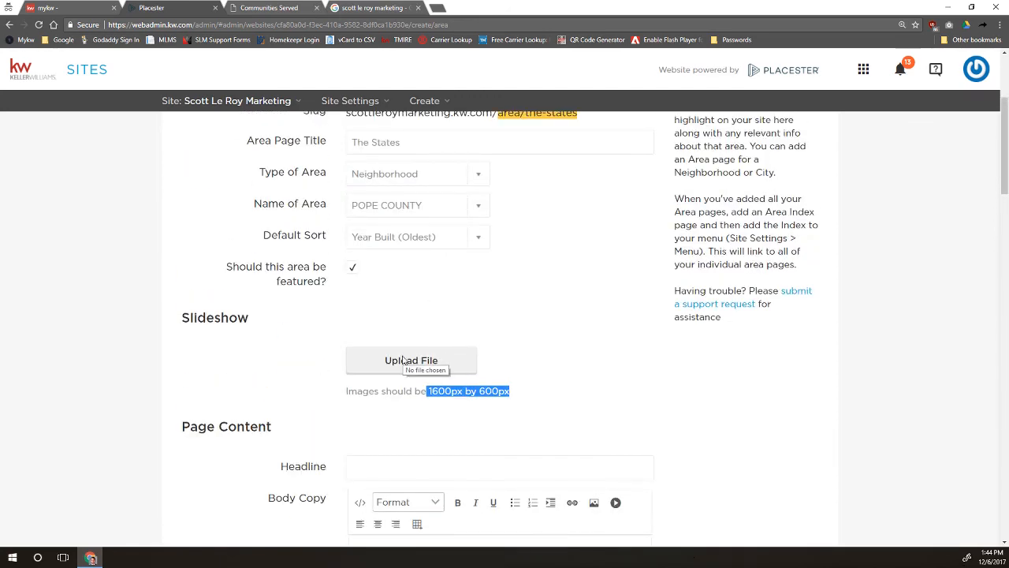
# Step: Enter "The State Townhomes in Lakewood, CO" as the headline of the area's page content
pyautogui.scroll(-2, 644, 310)
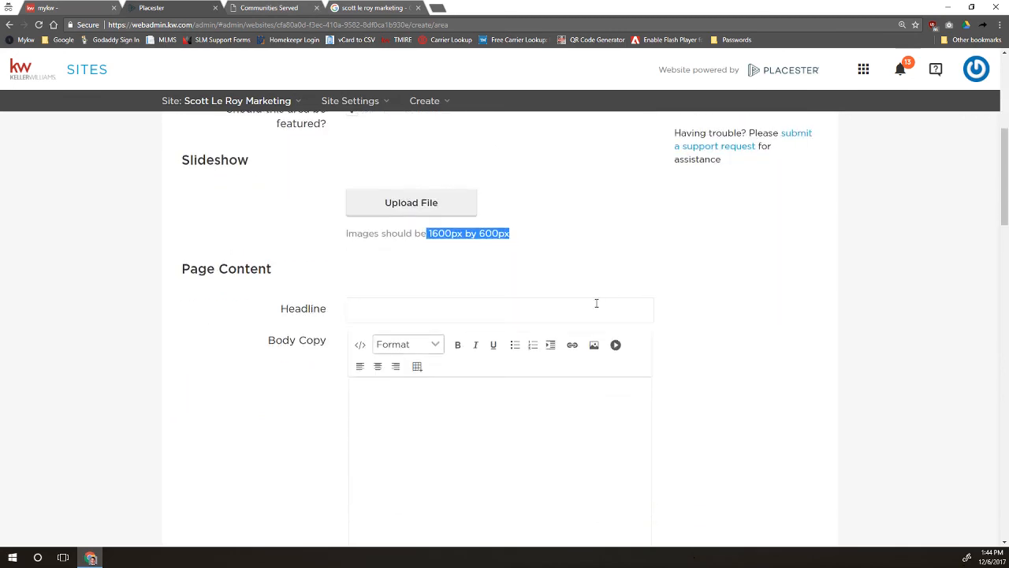
pyautogui.scroll(-2, 552, 284)
pyautogui.click(438, 201)
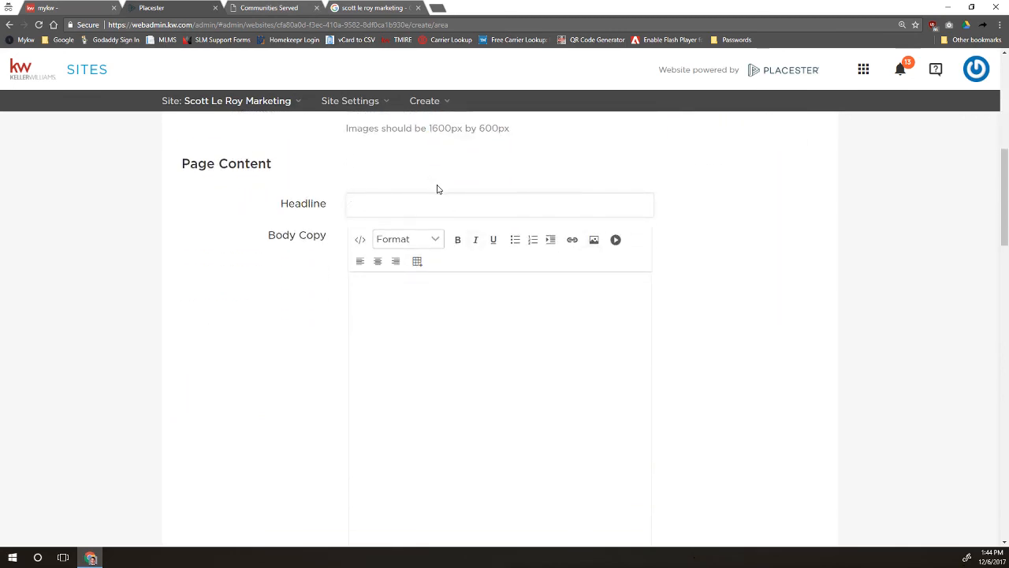
pyautogui.scroll(5, 438, 189)
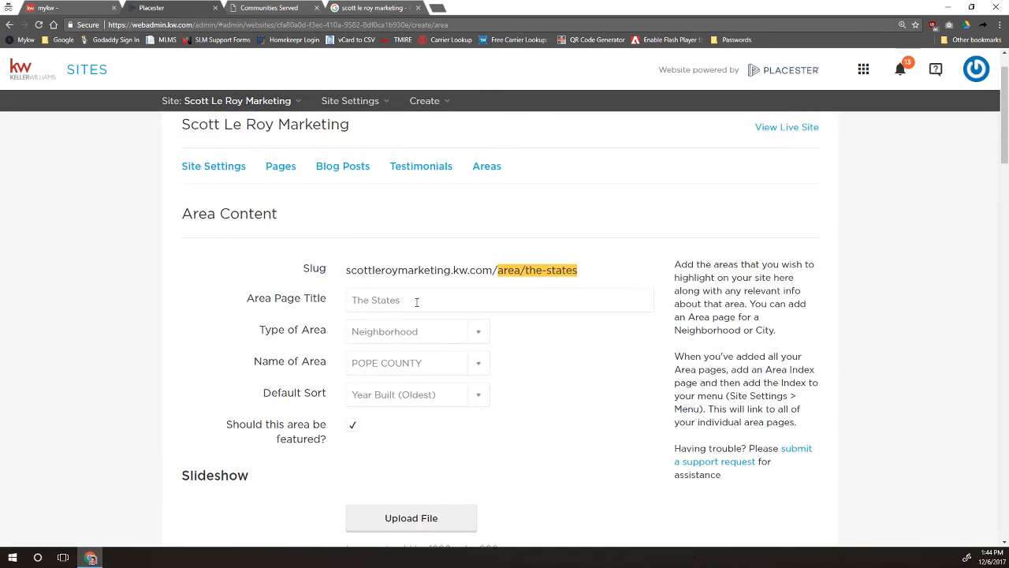
pyautogui.scroll(-4, 418, 302)
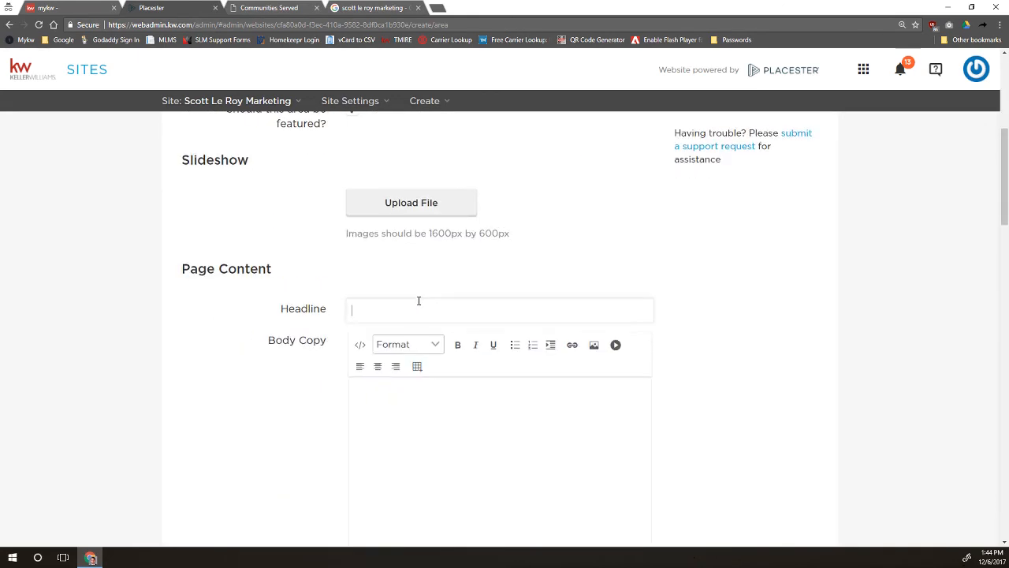
pyautogui.scroll(3, 411, 299)
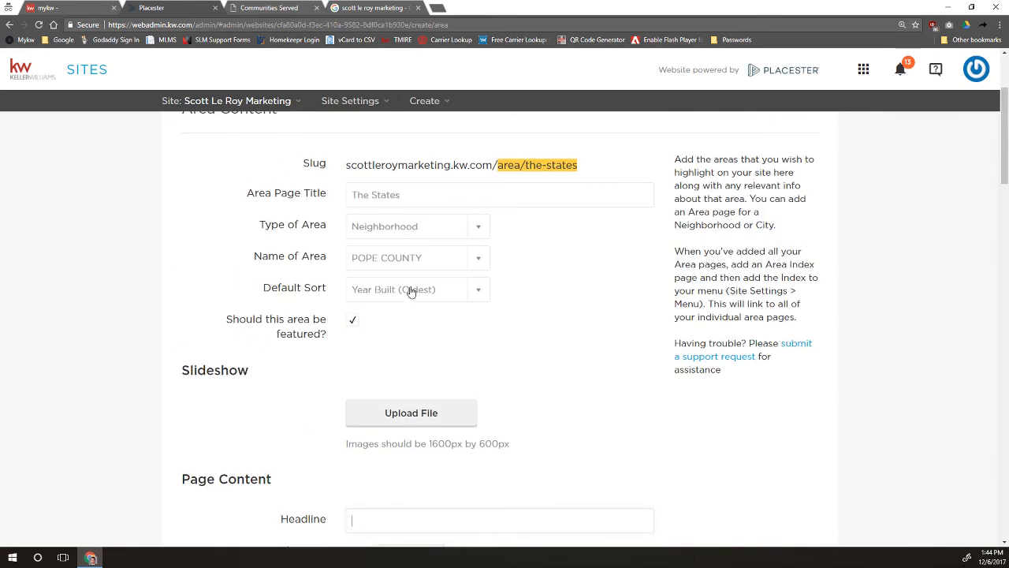
pyautogui.scroll(-3, 471, 288)
pyautogui.click(426, 254)
pyautogui.write('T')
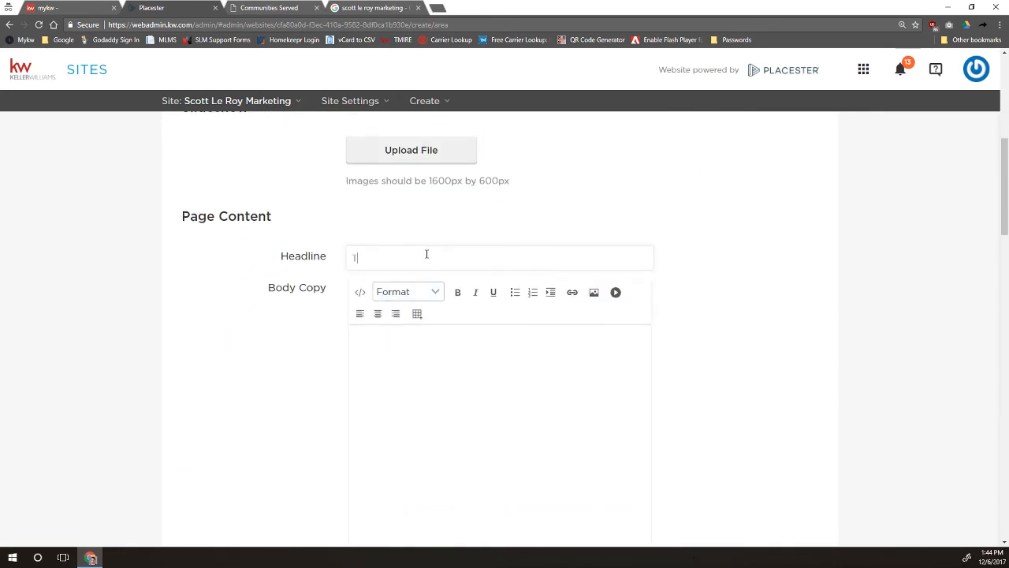
pyautogui.write('he State TownHomes in Lakewood, CO')
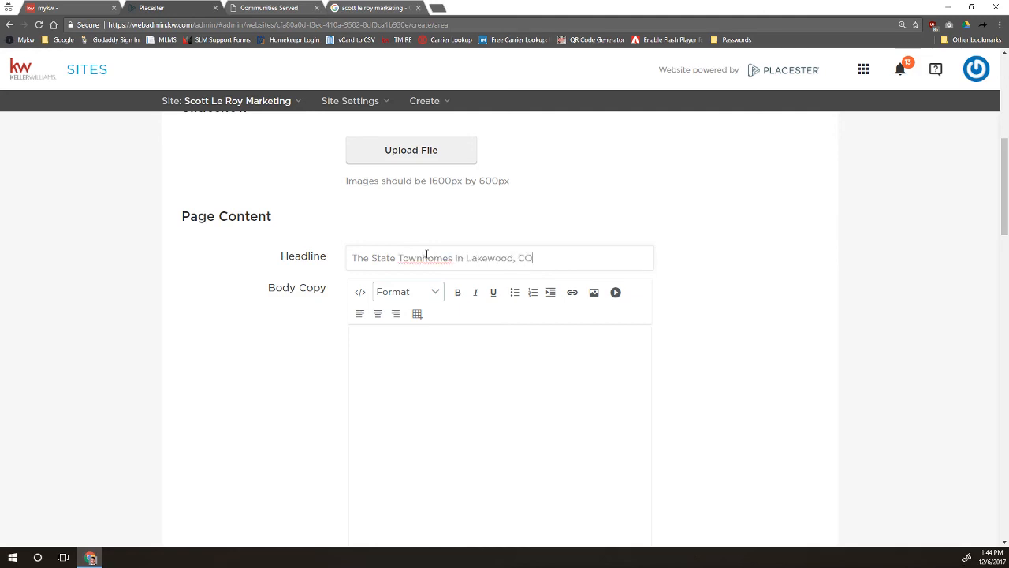
# Step: Fill the body copy beneath the headline with a line of random placeholder characters
pyautogui.scroll(-2, 434, 248)
pyautogui.write('asdj')
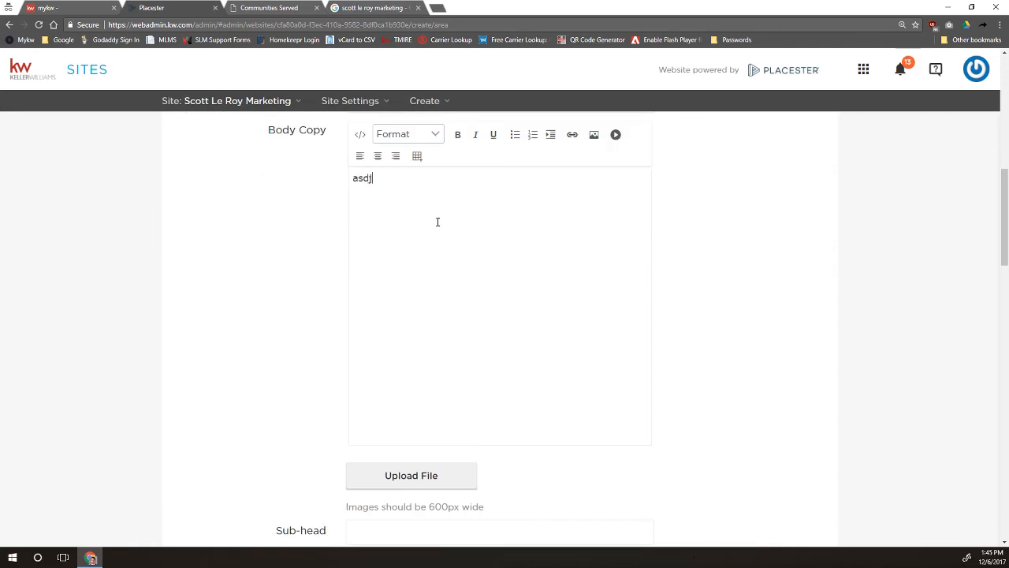
pyautogui.write('f;alkdsfa;klsdjfaolsdjfasd;fjj;alk')
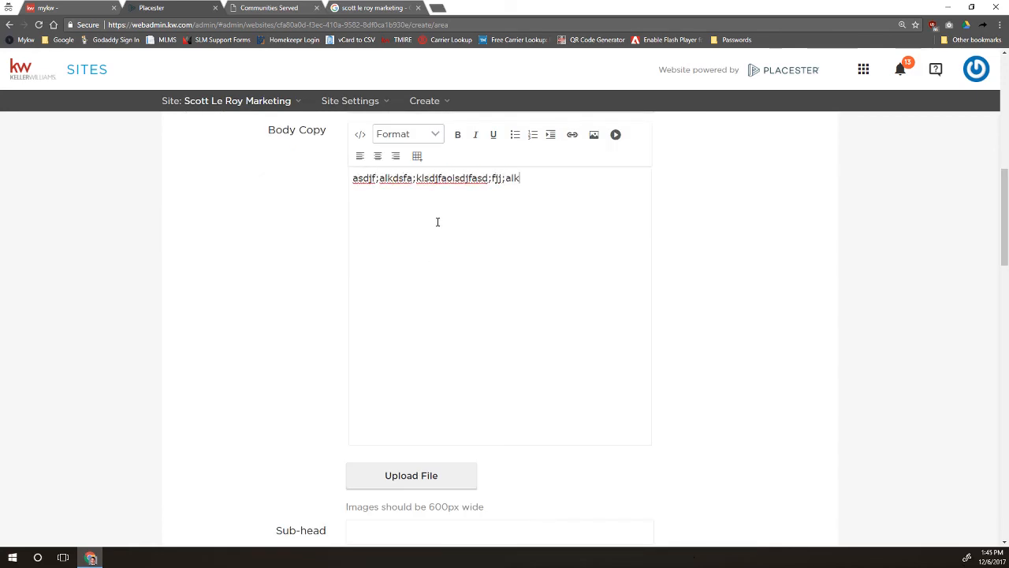
pyautogui.write('lkasjdlfkjaslkdjflaksdjfj;lk')
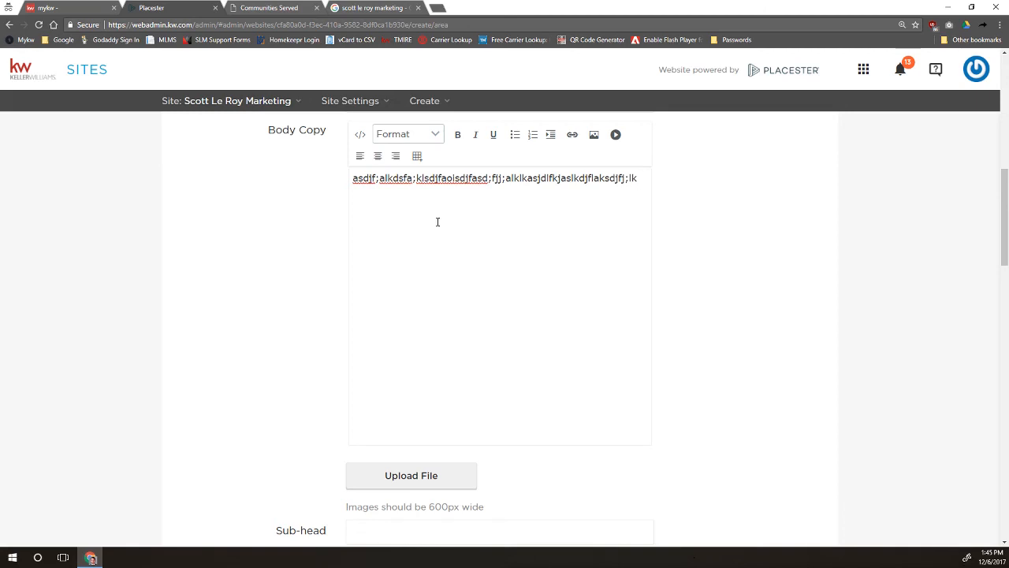
# Step: Upload KellerWilliams_Prim_Logo_RGB.jpg as the 600px-wide image following the first body copy
pyautogui.scroll(-2, 439, 221)
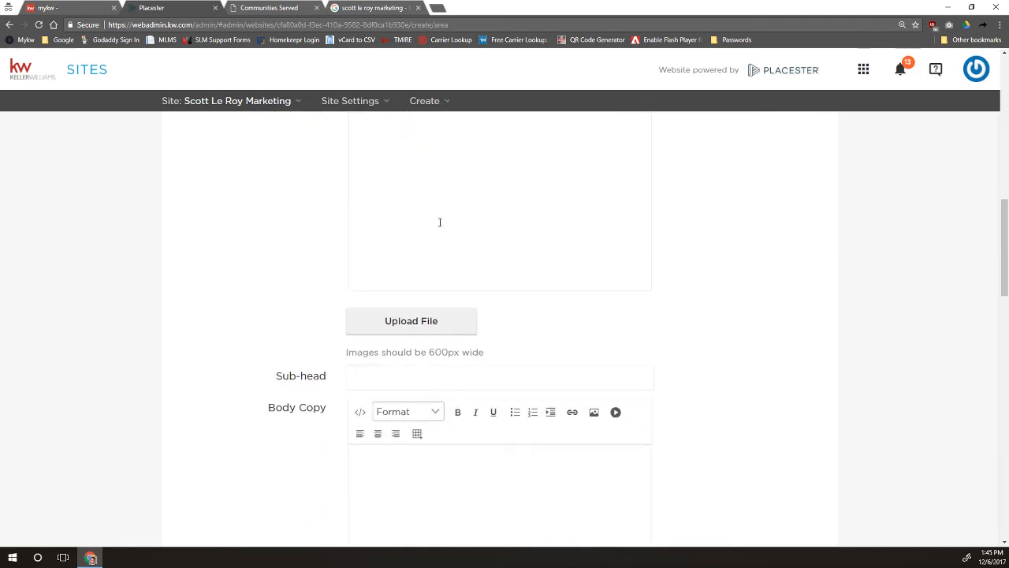
pyautogui.scroll(3, 478, 257)
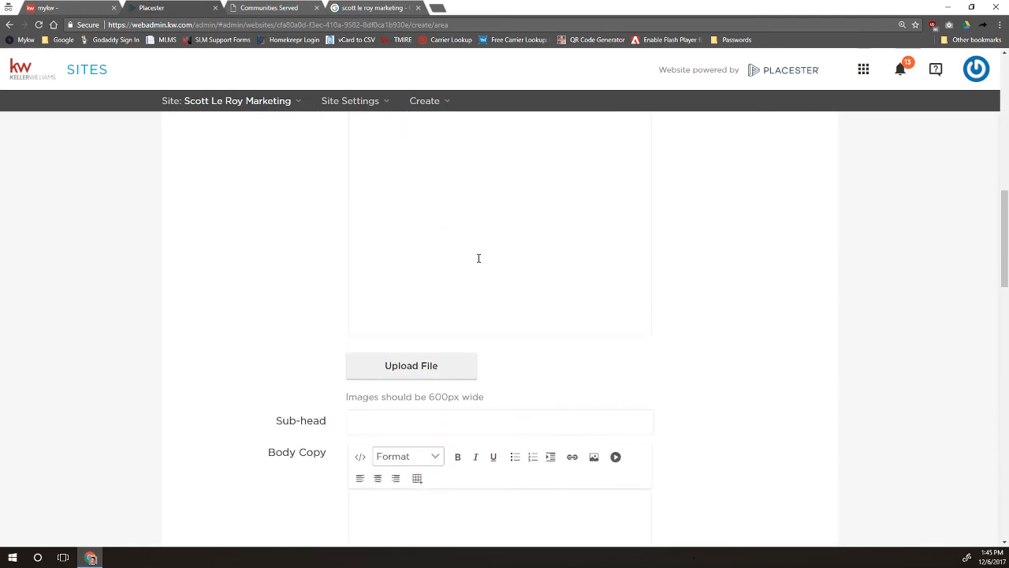
pyautogui.scroll(-4, 478, 246)
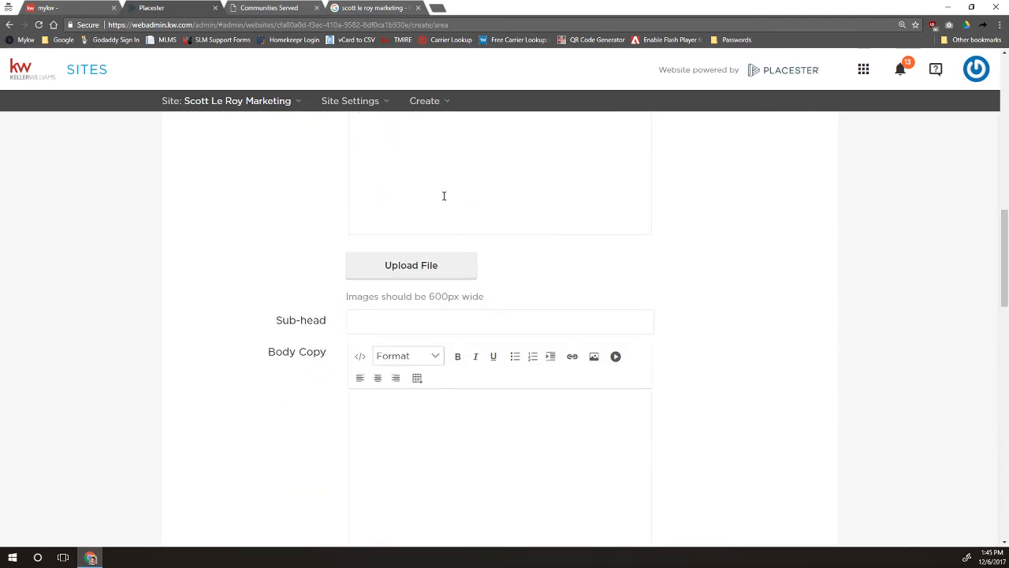
pyautogui.click(413, 272)
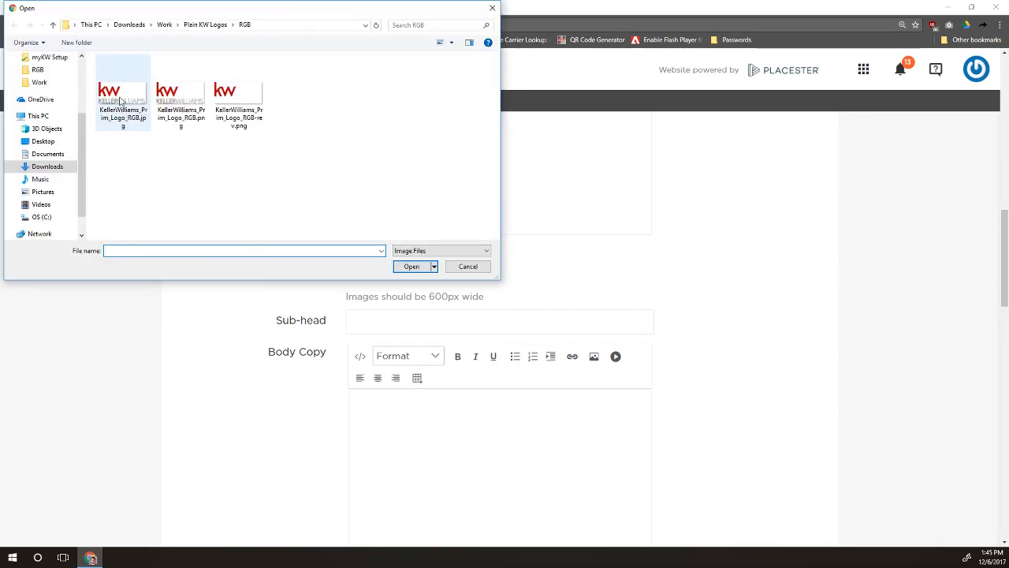
pyautogui.doubleClick(120, 100)
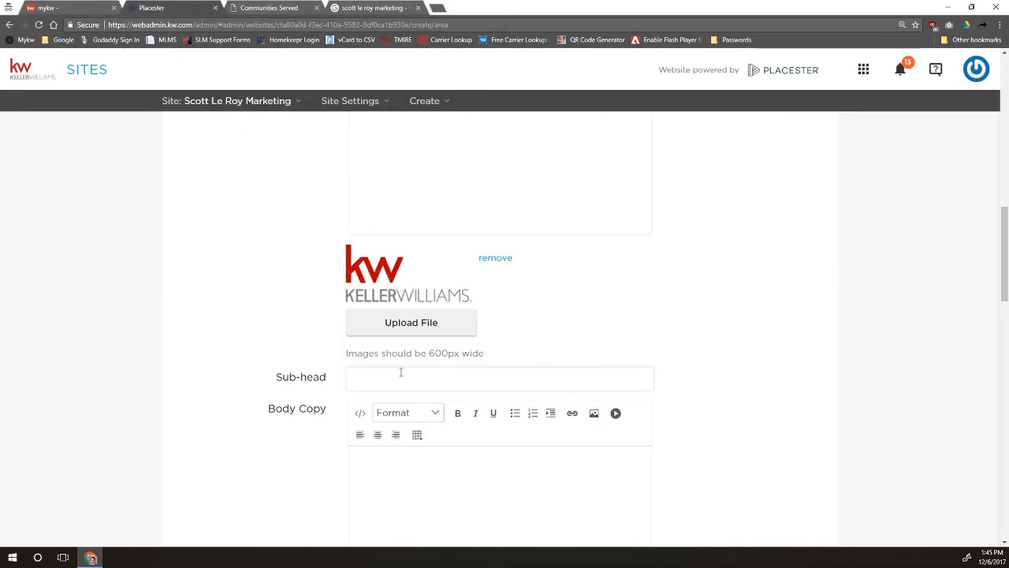
# Step: Add the sub-head "Amenities" with the body copy "Pool, clubhouse, park, dog area,"
pyautogui.write('Amenities')
pyautogui.click(430, 458)
pyautogui.write('Poop')
pyautogui.write(', s')
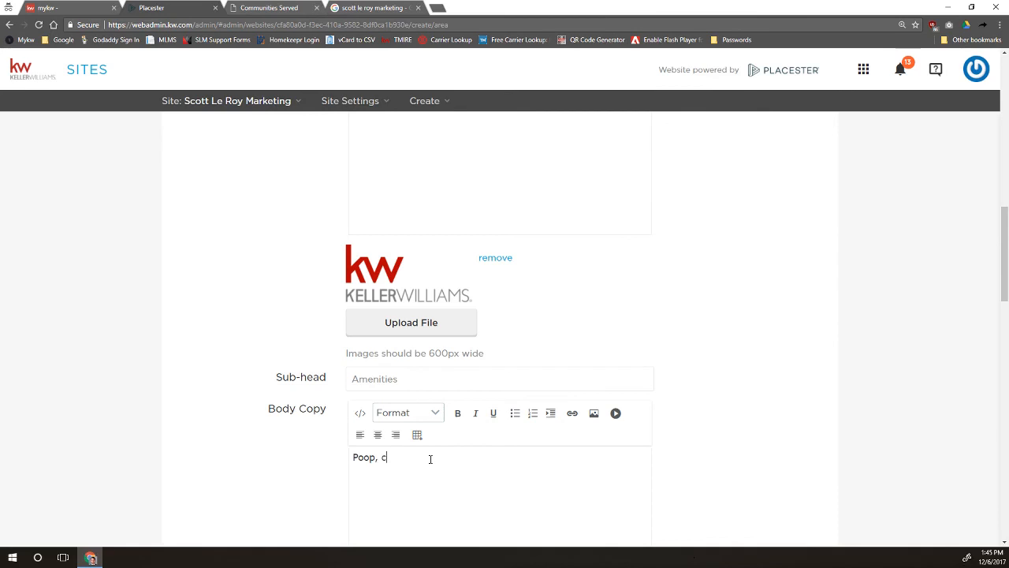
pyautogui.press('BackSpace')
pyautogui.press('BackSpace')
pyautogui.press('BackSpace')
pyautogui.press('BackSpace')
pyautogui.write('l,')
pyautogui.press('BackSpace')
pyautogui.write(', CLo')
pyautogui.press('BackSpace')
pyautogui.press('BackSpace')
pyautogui.press('BackSpace')
pyautogui.write('clubhouse, park, dog area,')
# Step: Upload Signature 1.jpg and Signature 2.jpg from the Work folder as the two 300px-wide images
pyautogui.scroll(-5, 424, 448)
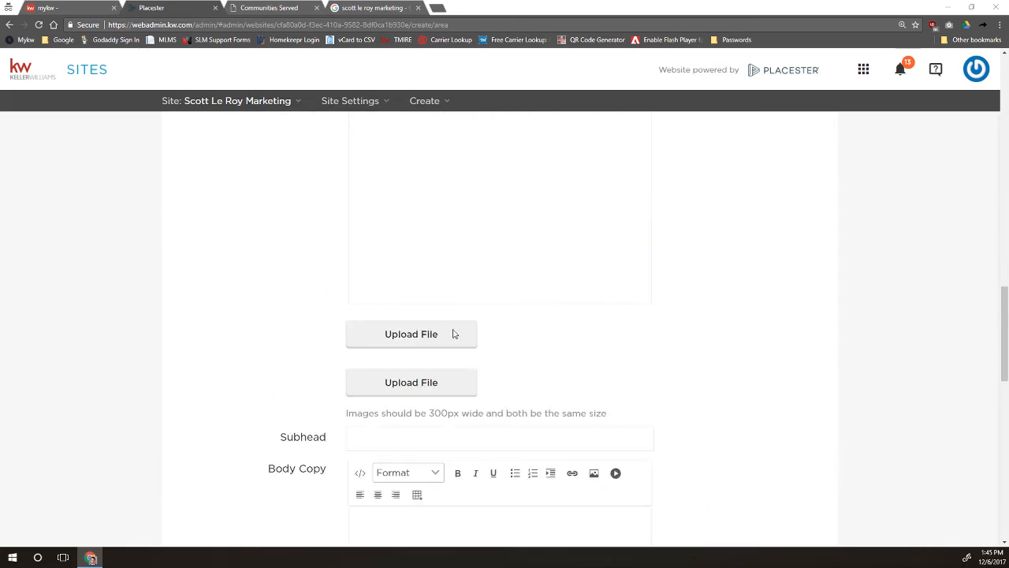
pyautogui.click(454, 334)
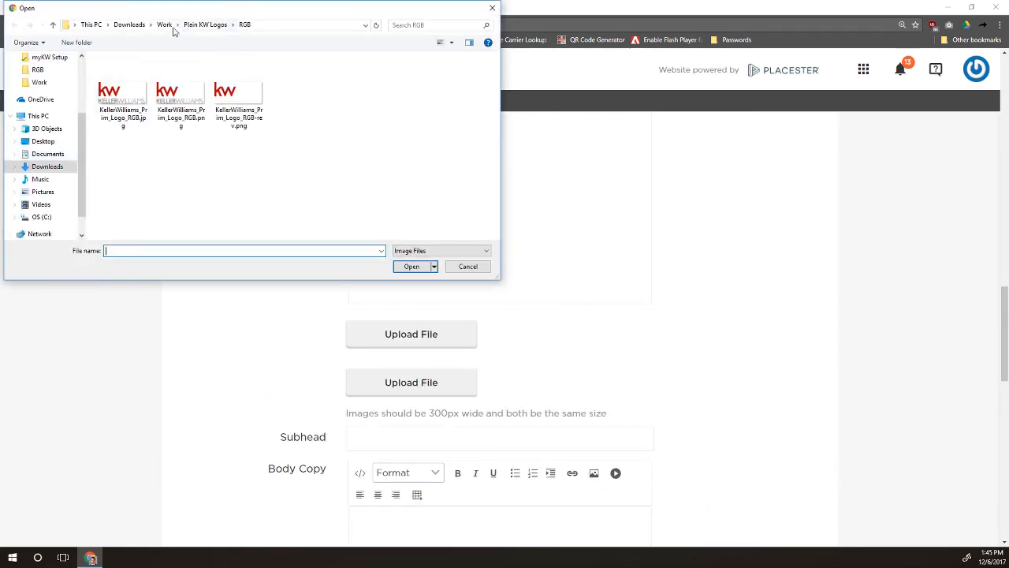
pyautogui.click(164, 25)
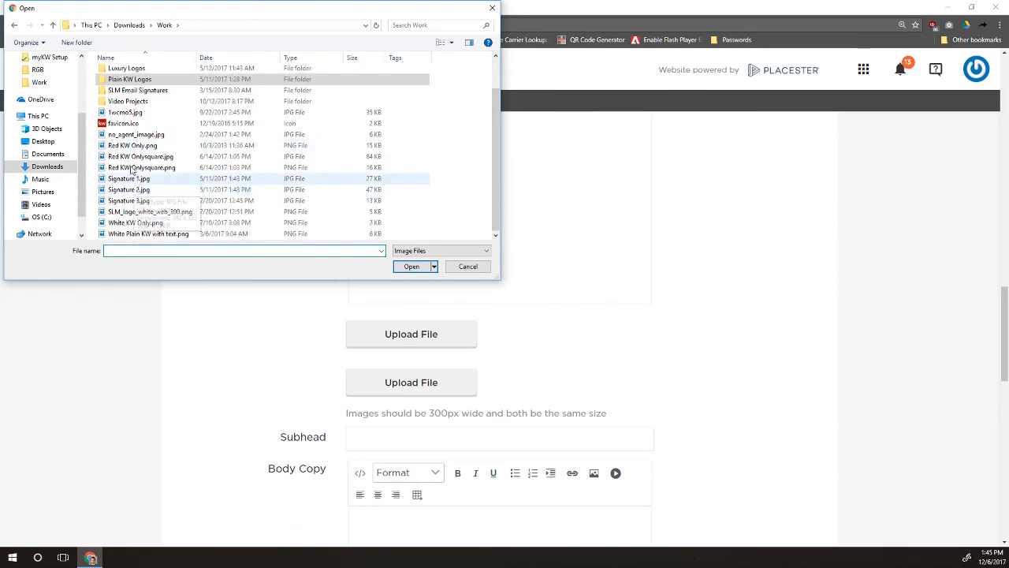
pyautogui.doubleClick(129, 178)
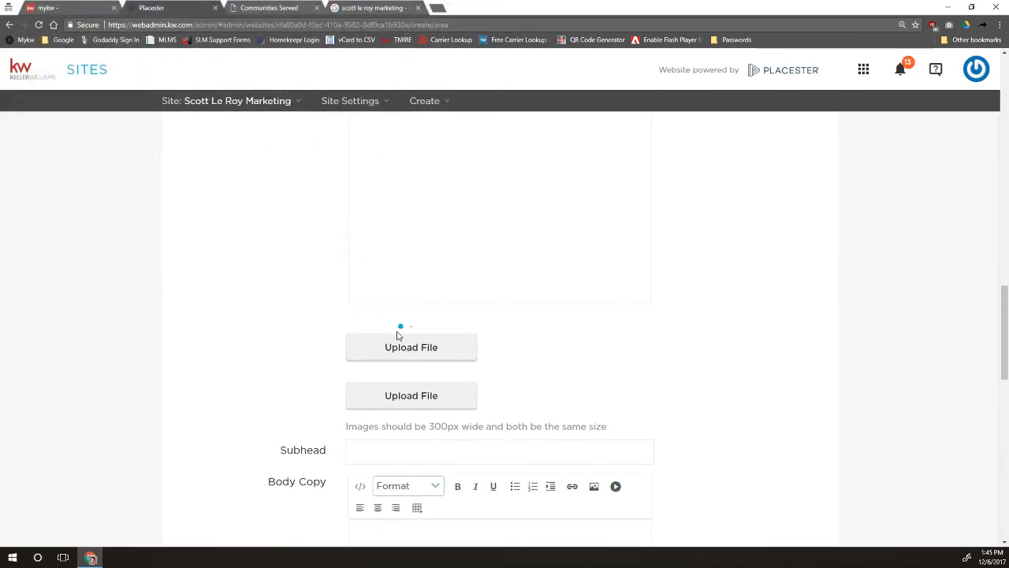
pyautogui.scroll(-2, 416, 345)
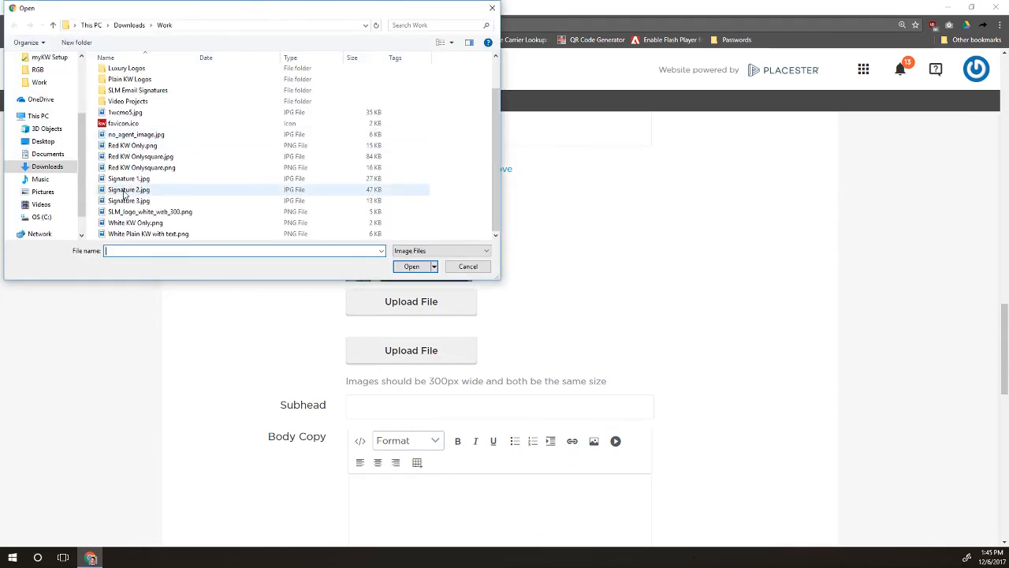
pyautogui.doubleClick(124, 194)
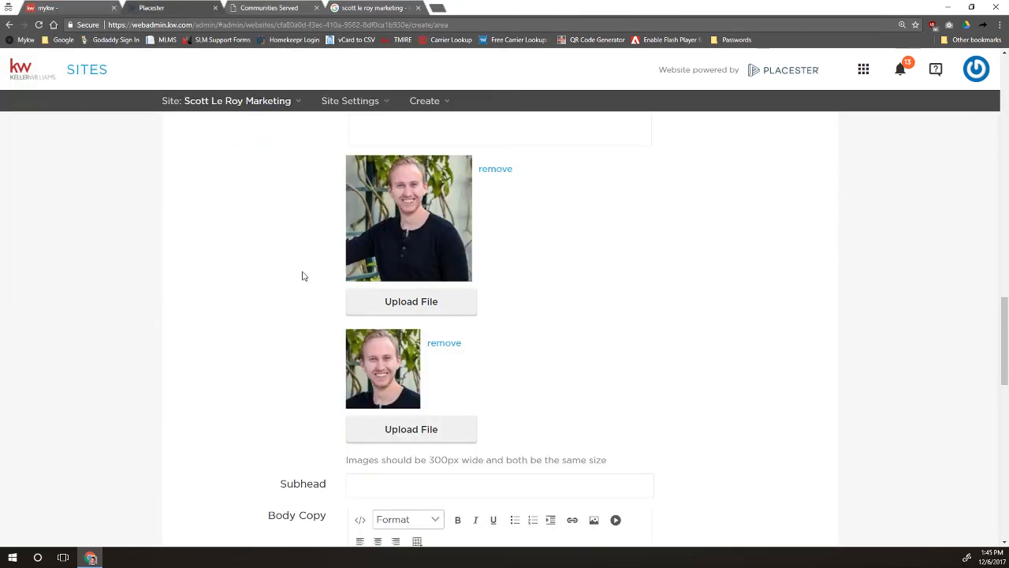
# Step: Enter "Great for College Students" as the subhead following the pair of images
pyautogui.scroll(-3, 302, 276)
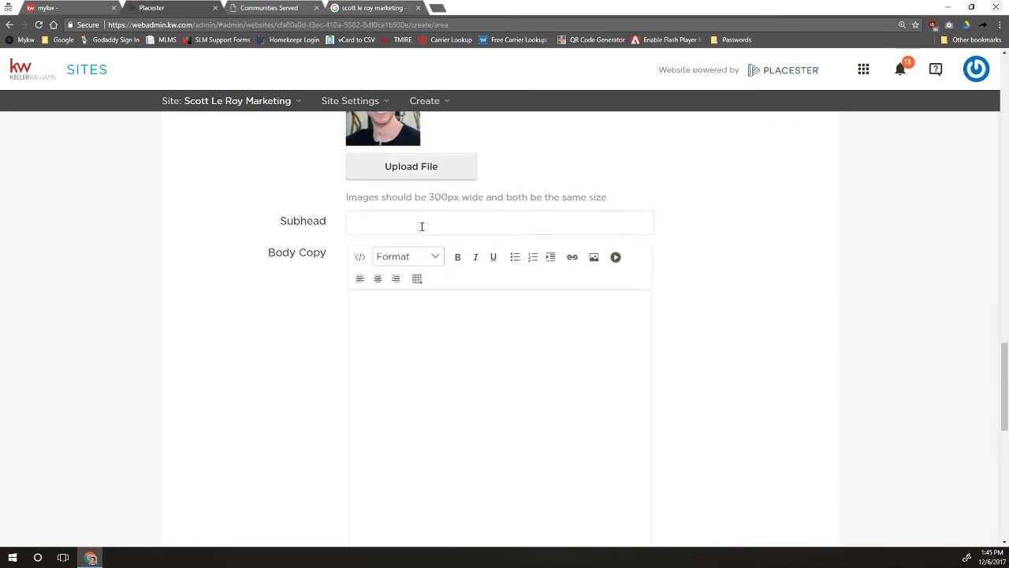
pyautogui.click(421, 226)
pyautogui.write('G')
pyautogui.press('BackSpace')
pyautogui.write('Great for College Students')
# Step: Write "Close to such and such campuses (5 minutes!)" as the body copy for the college students section
pyautogui.click(439, 324)
pyautogui.write('Cloe to')
pyautogui.press('BackSpace')
pyautogui.press('BackSpace')
pyautogui.press('BackSpace')
pyautogui.press('BackSpace')
pyautogui.write('se to su')
pyautogui.press('BackSpace')
pyautogui.press('BackSpace')
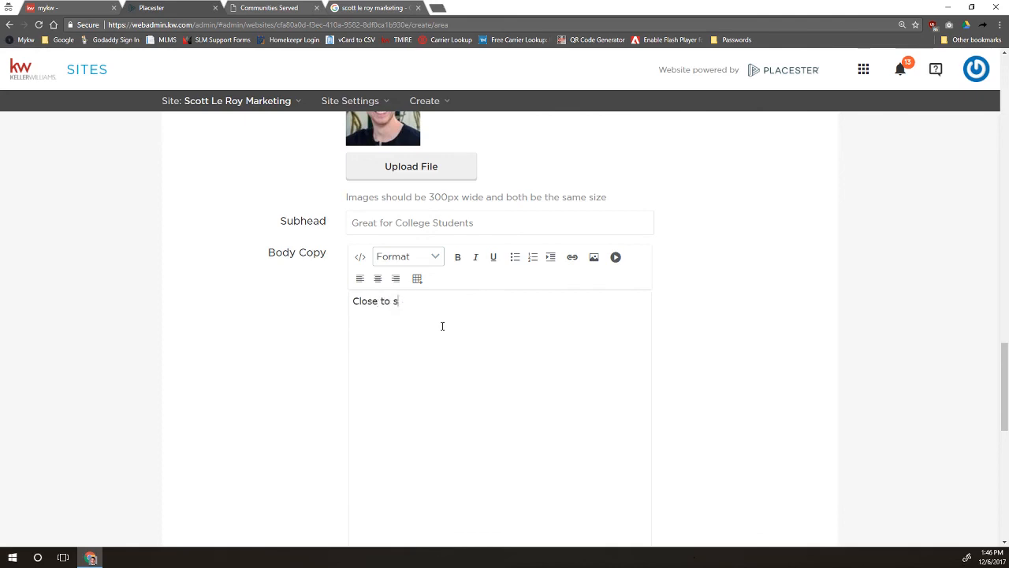
pyautogui.write('such and such acc')
pyautogui.press('BackSpace')
pyautogui.press('BackSpace')
pyautogui.press('BackSpace')
pyautogui.write('campuses (15 minutes')
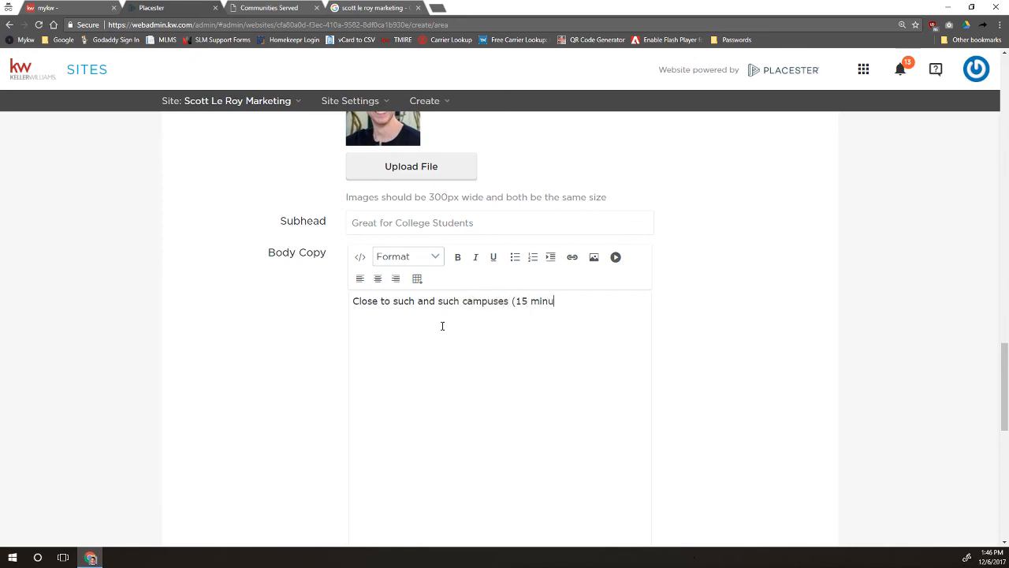
pyautogui.press('BackSpace')
pyautogui.press('BackSpace')
pyautogui.press('BackSpace')
pyautogui.press('BackSpace')
pyautogui.press('BackSpace')
pyautogui.press('BackSpace')
pyautogui.press('BackSpace')
pyautogui.press('BackSpace')
pyautogui.press('BackSpace')
pyautogui.write('5 minutes!)')
# Step: Enter the excerpt "The State Townhomes in Lakewood, CO, by" followed by the agent's full name
pyautogui.scroll(-6, 224, 266)
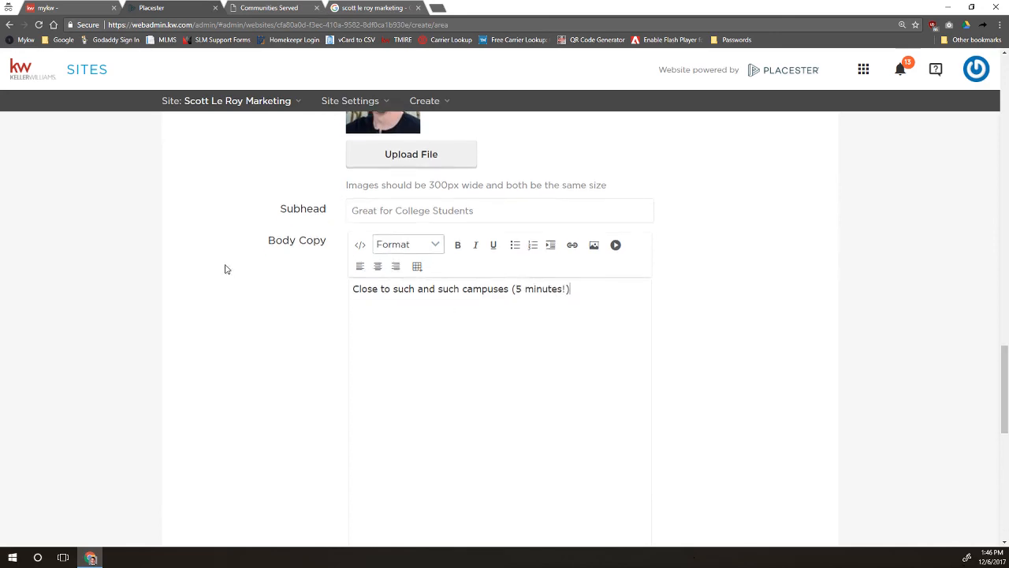
pyautogui.click(460, 288)
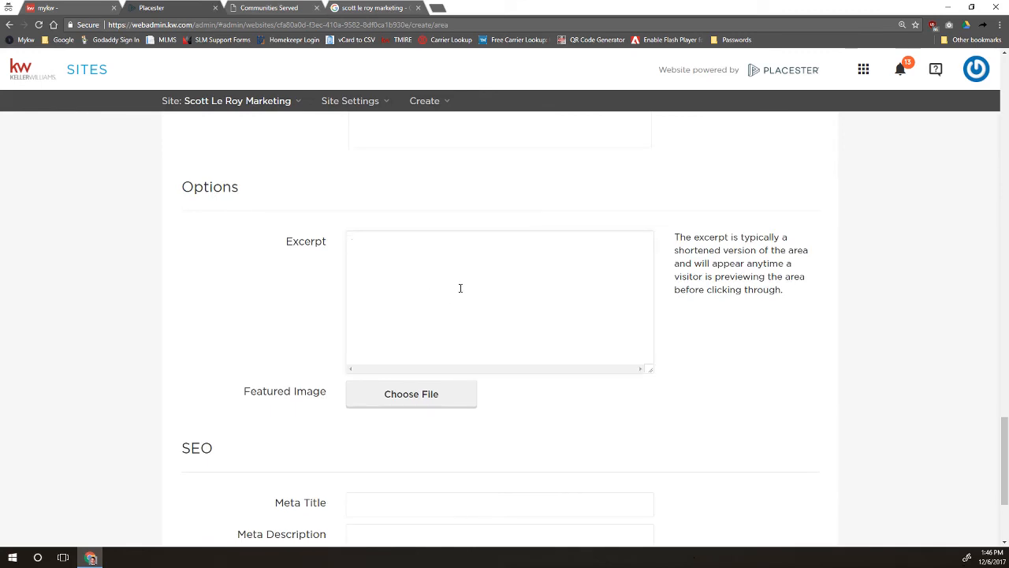
pyautogui.write('The State To')
pyautogui.write('wnments')
pyautogui.press('BackSpace')
pyautogui.press('BackSpace')
pyautogui.press('BackSpace')
pyautogui.press('BackSpace')
pyautogui.press('BackSpace')
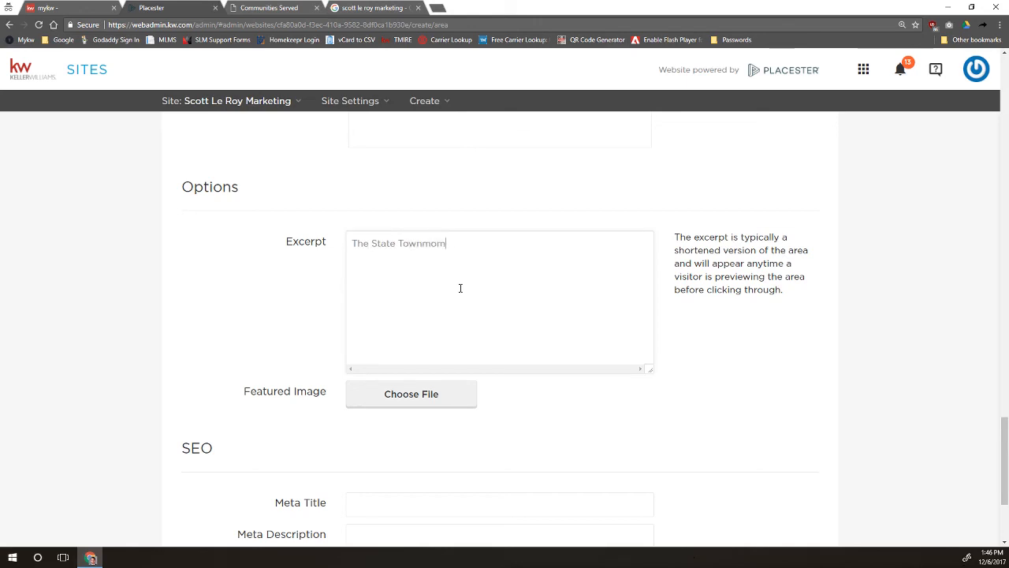
pyautogui.write('homes in Lakewood,')
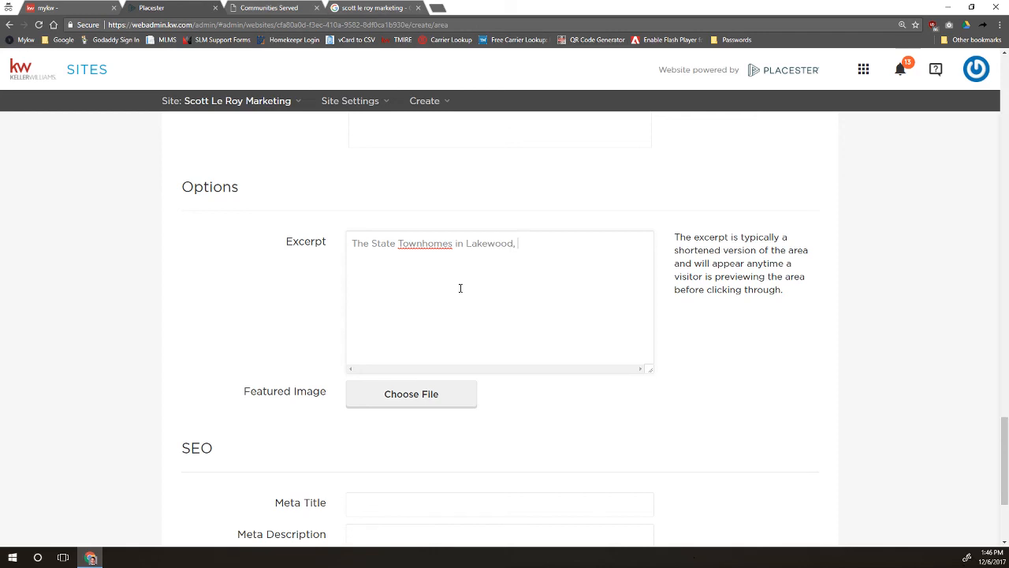
pyautogui.write(' CO, by Scott Le Roy.')
# Step: Set KW_GPS_logo_grey.png from the GPS Logos folder as the area's featured image
pyautogui.click(438, 393)
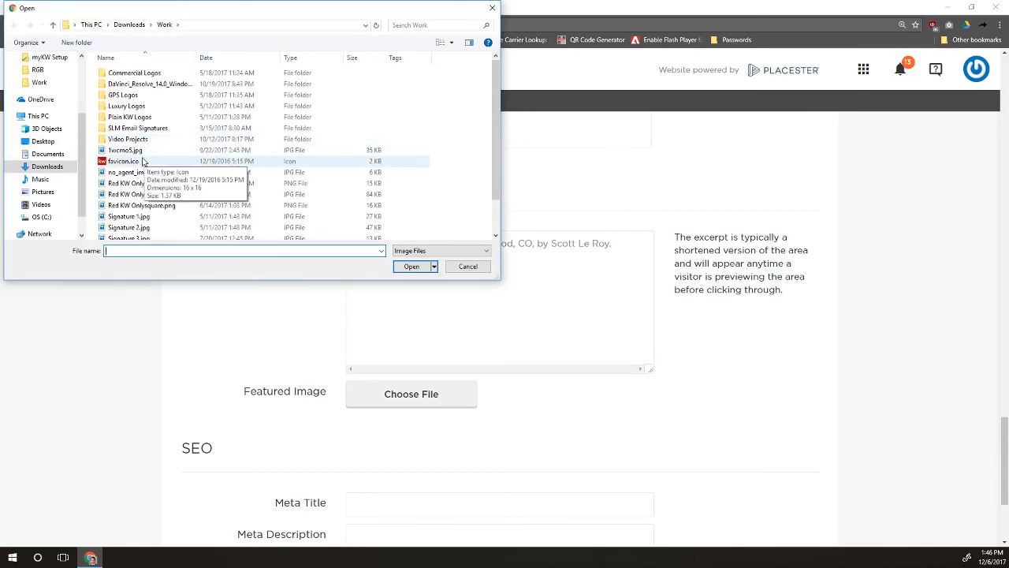
pyautogui.doubleClick(141, 97)
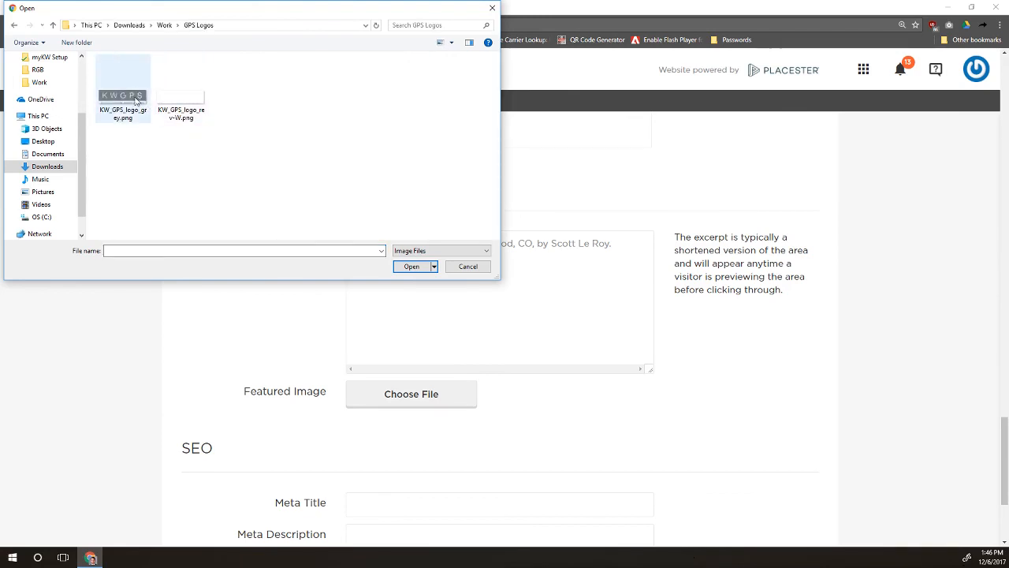
pyautogui.doubleClick(135, 99)
# Step: Enter "The States Townhomes" as the area's SEO meta title
pyautogui.scroll(-3, 315, 333)
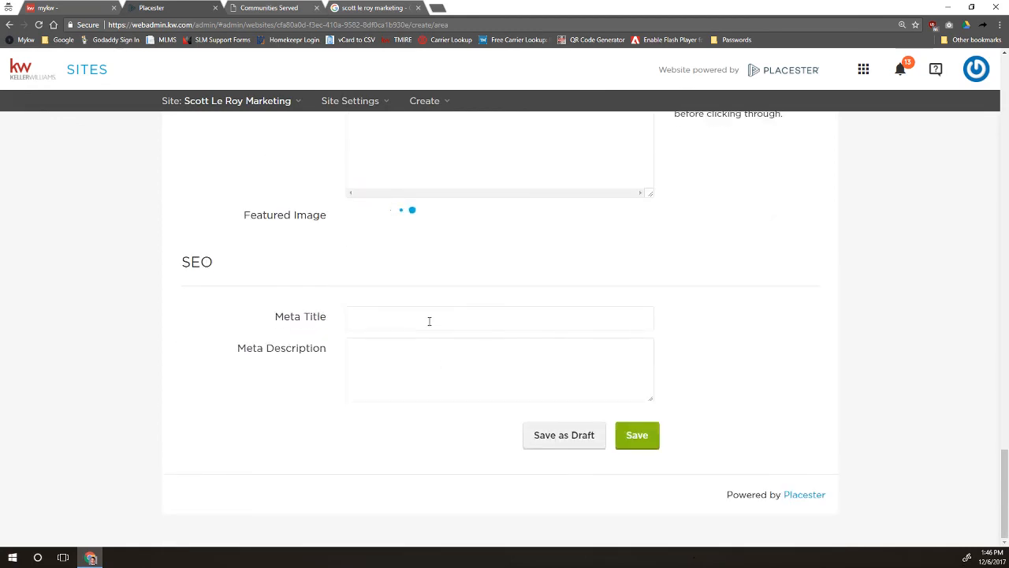
pyautogui.click(423, 340)
pyautogui.write('The State')
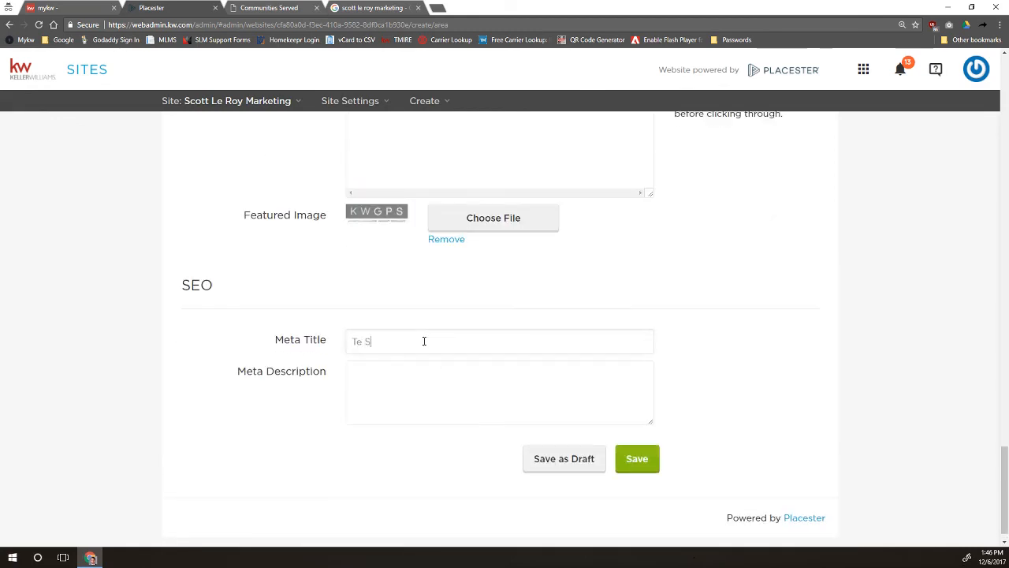
pyautogui.write('s Townhomes')
# Step: Write the meta description "Lean About the states townhomes with" followed by the agent's full name, and save the area page
pyautogui.click(423, 408)
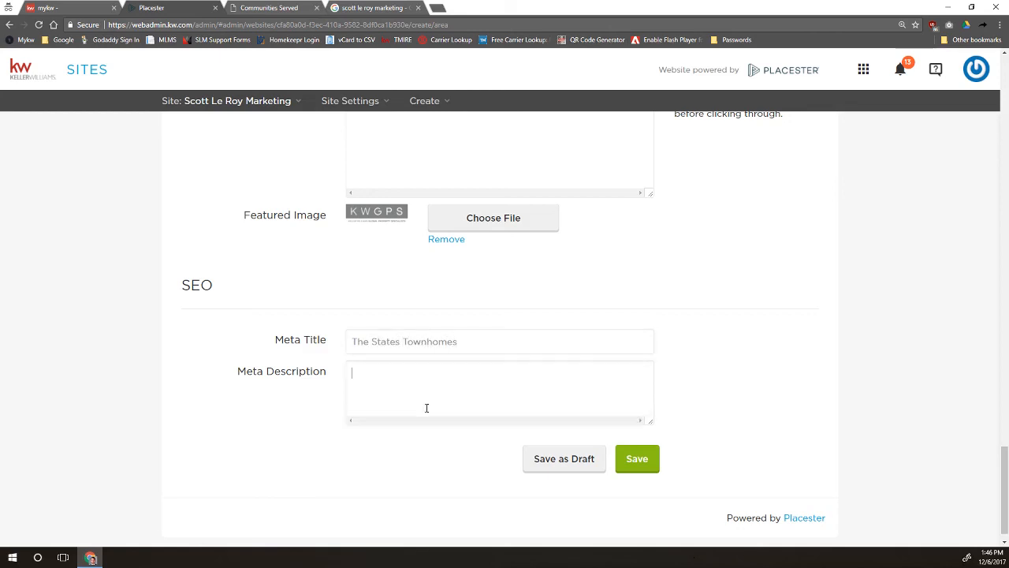
pyautogui.write('Lean About the states townhomes ')
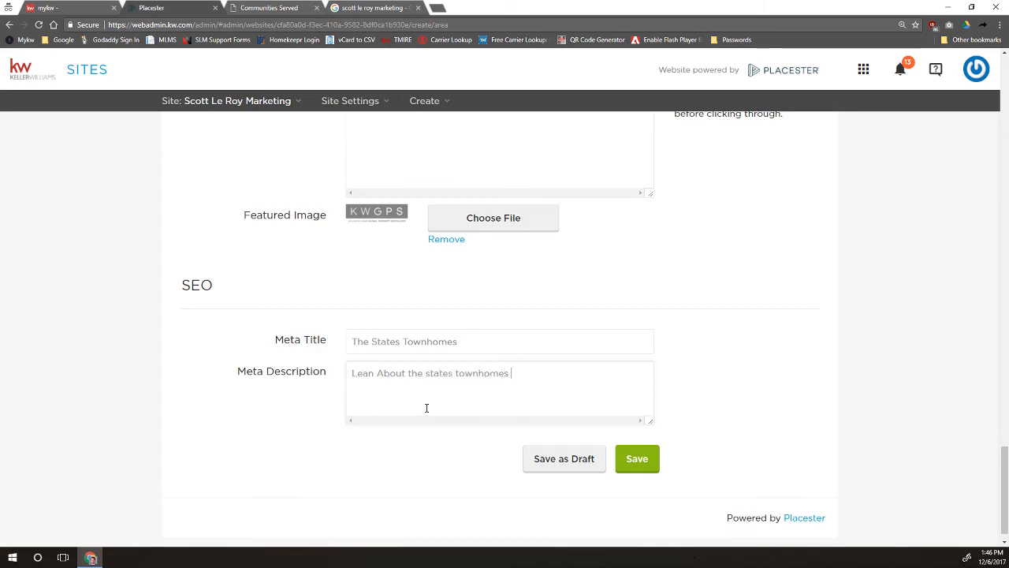
pyautogui.write('with Scott Le Roy.')
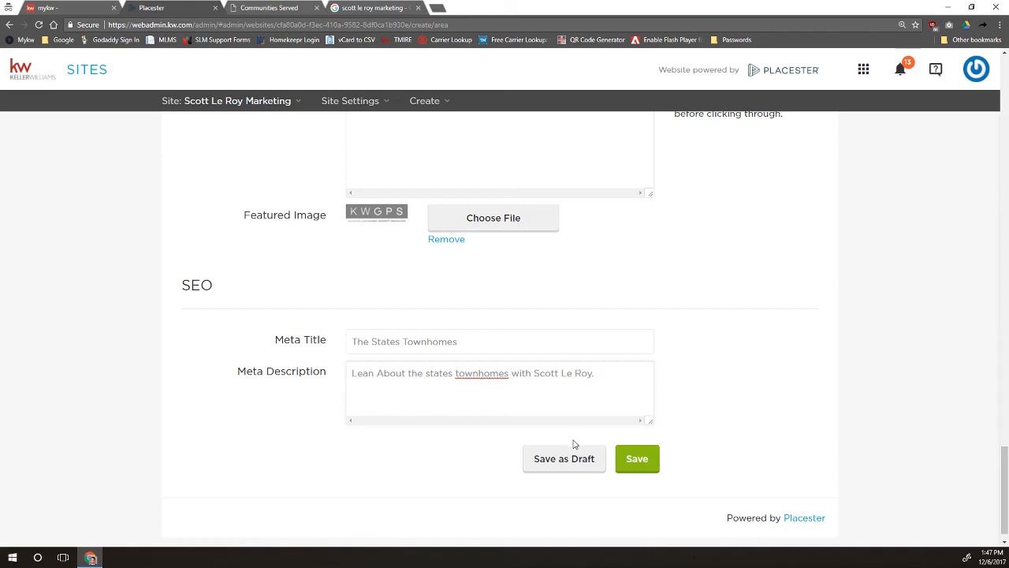
pyautogui.click(641, 461)
# Step: Reload the live Communities I Serve page and check the new area card's featured image, link and excerpt
pyautogui.moveTo(237, 108)
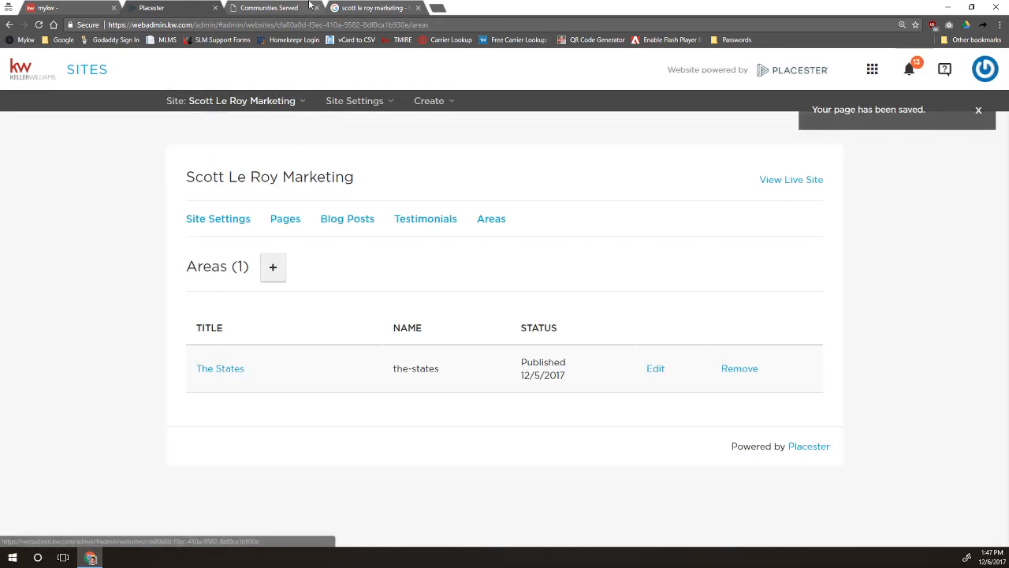
pyautogui.click(268, 8)
pyautogui.click(38, 25)
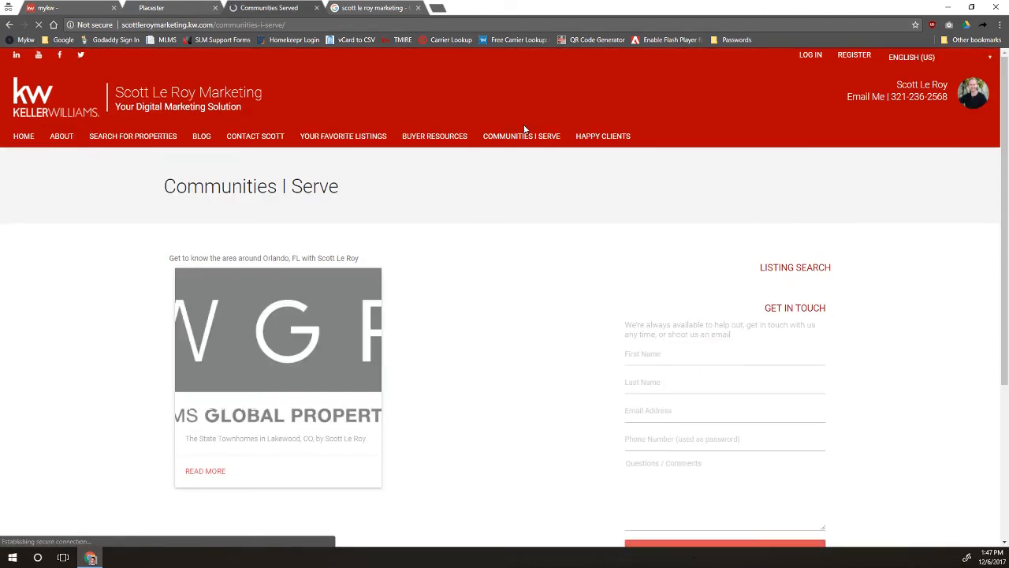
pyautogui.scroll(-1, 223, 340)
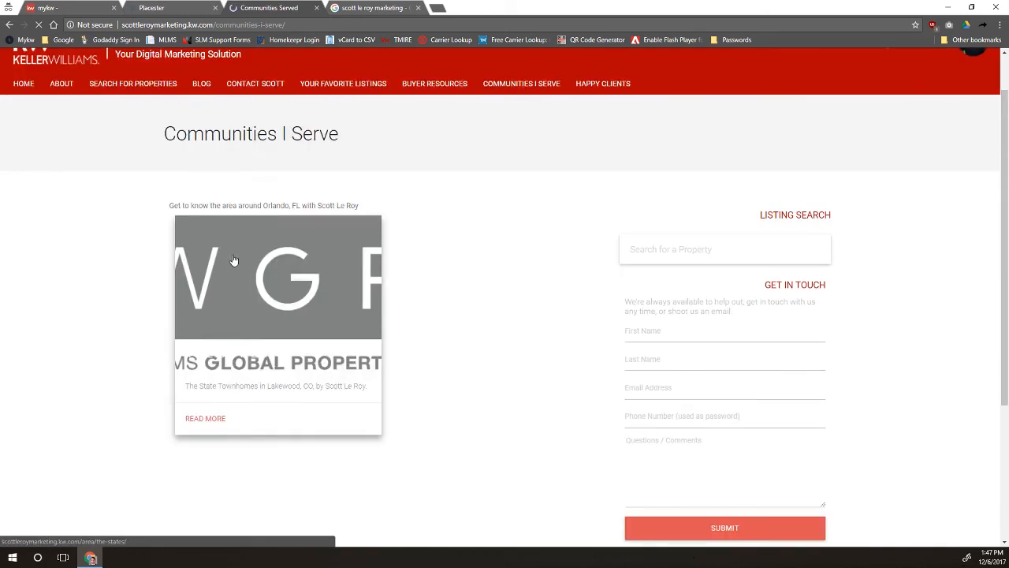
pyautogui.click(185, 357)
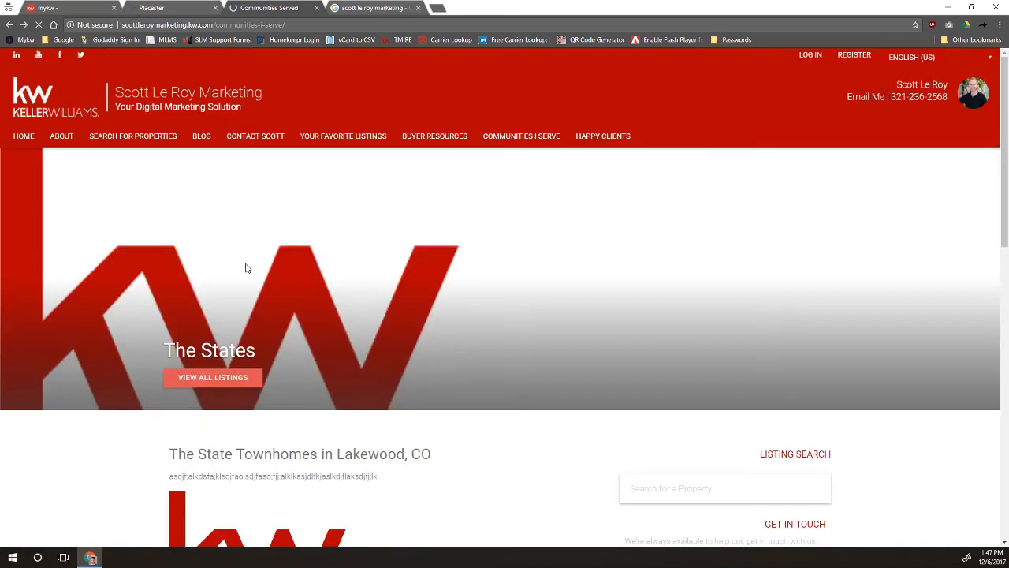
pyautogui.hotkey('alt', 'Left')
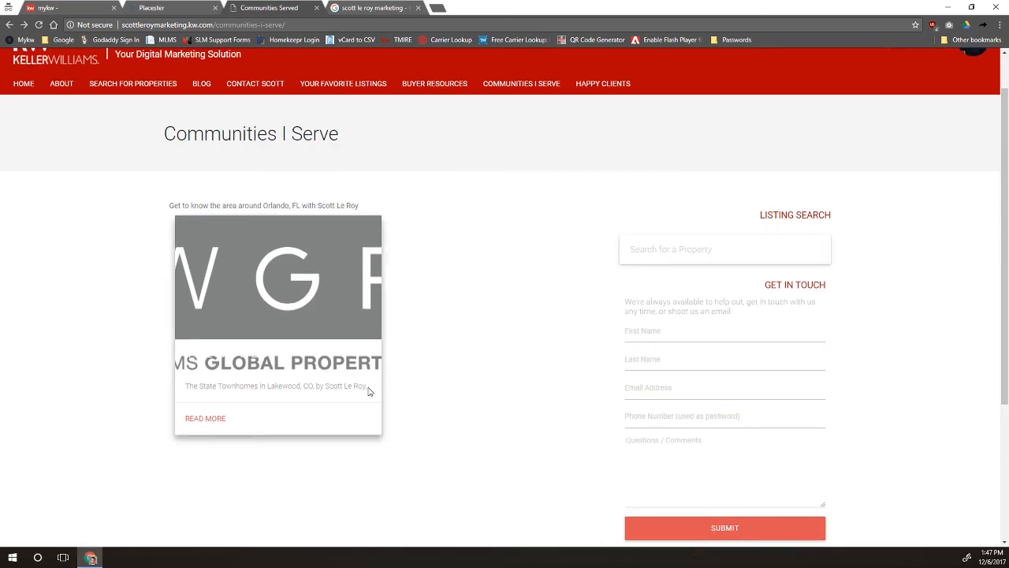
pyautogui.moveTo(368, 390); pyautogui.dragTo(248, 279)
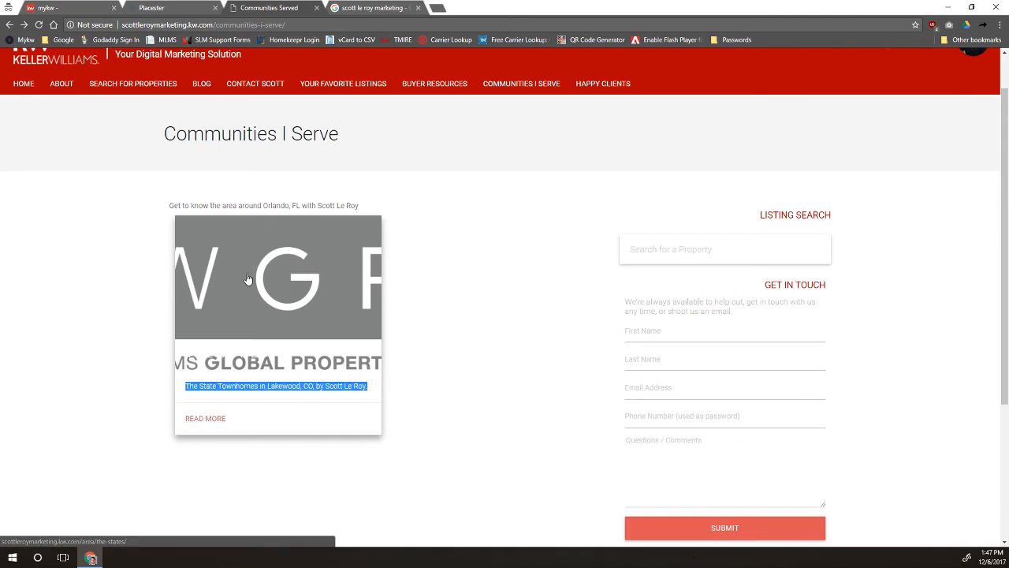
# Step: Open The States area page from its Read More link and view all of its listings
pyautogui.click(202, 421)
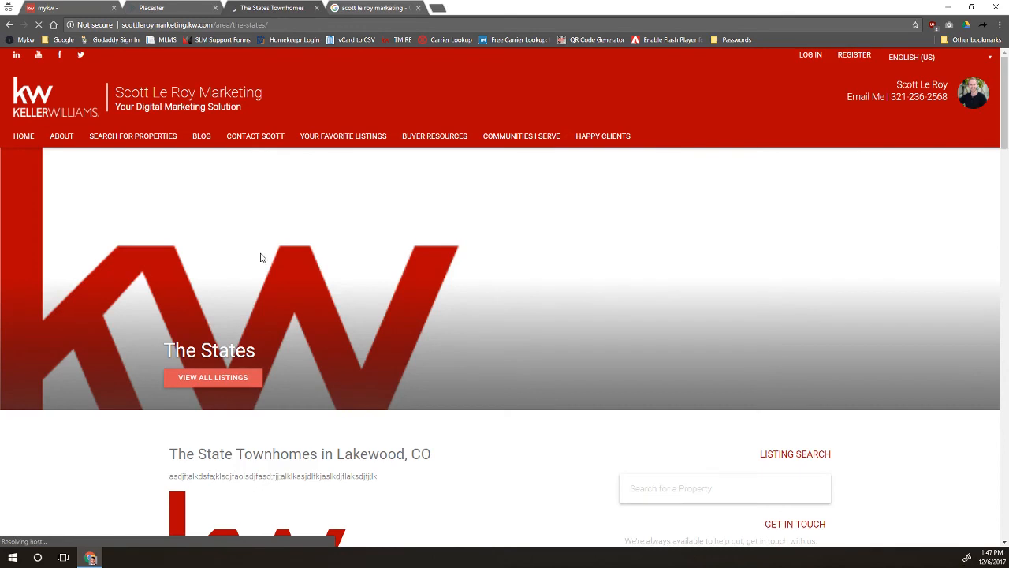
pyautogui.scroll(-2, 261, 257)
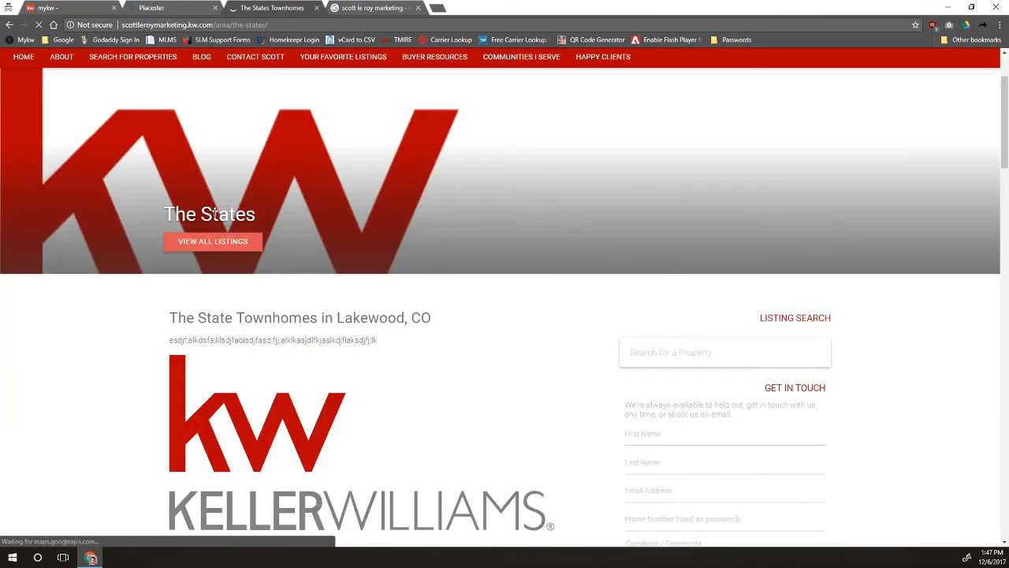
pyautogui.click(213, 242)
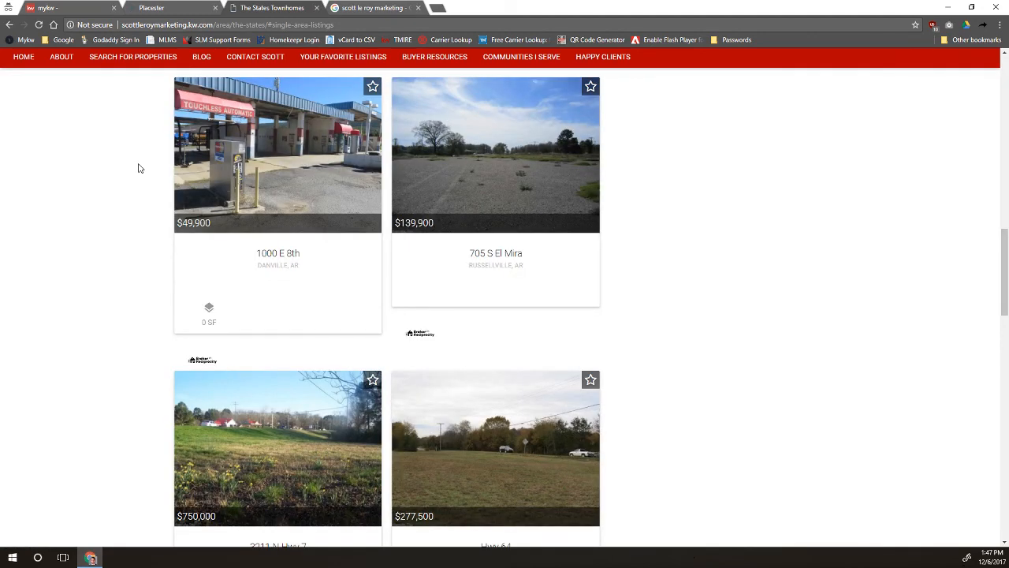
# Step: Review the area page's images, Amenities and college students sections, and the nearby listings with their map
pyautogui.scroll(10, 138, 168)
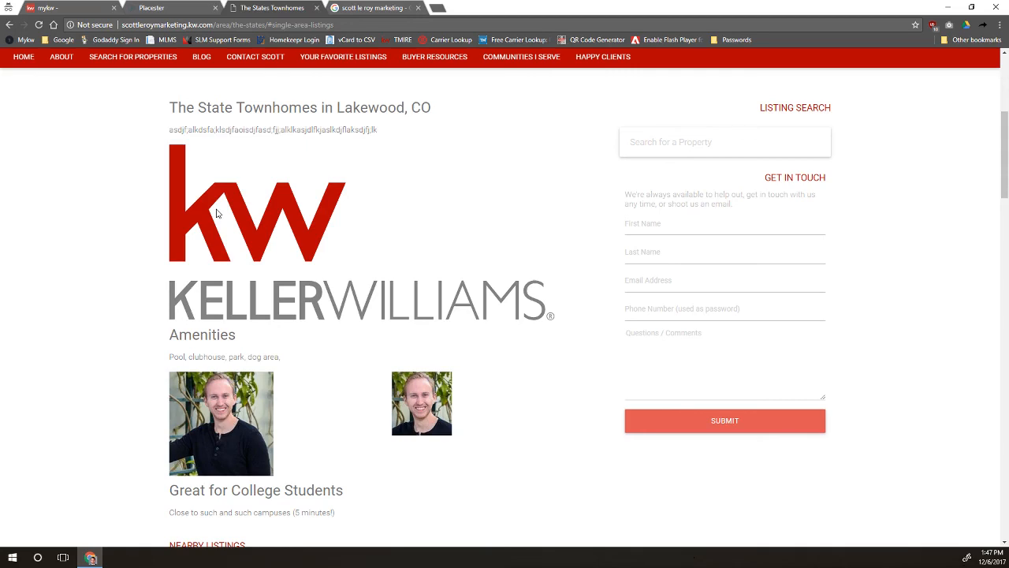
pyautogui.scroll(-2, 217, 214)
pyautogui.moveTo(170, 227); pyautogui.dragTo(435, 279)
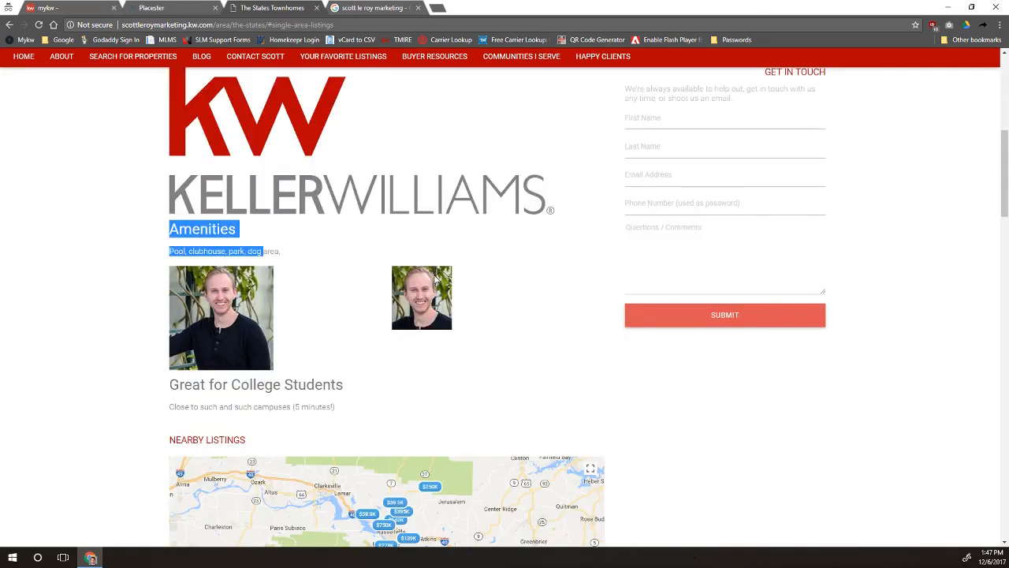
pyautogui.scroll(-5, 388, 181)
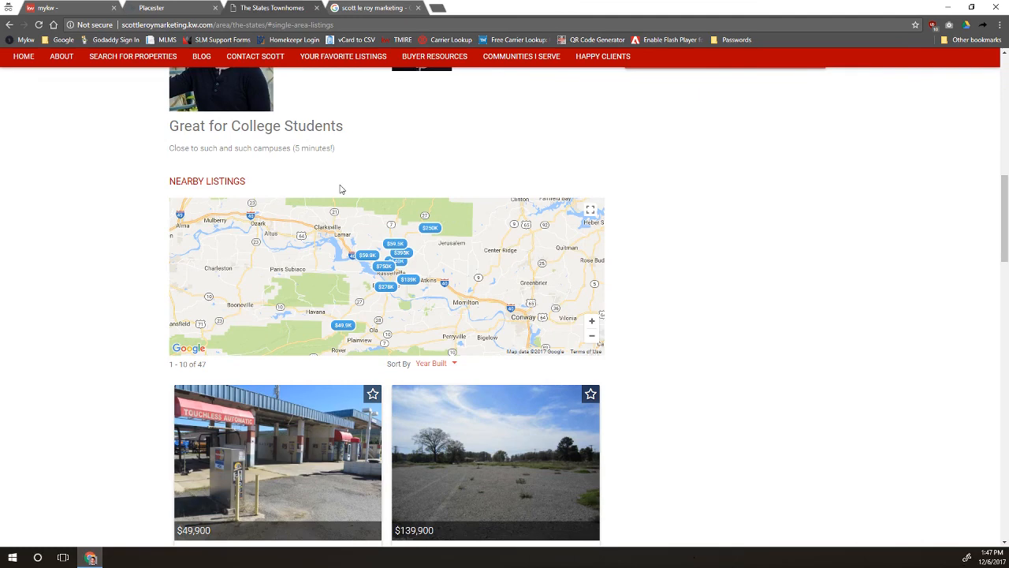
pyautogui.scroll(-15, 343, 205)
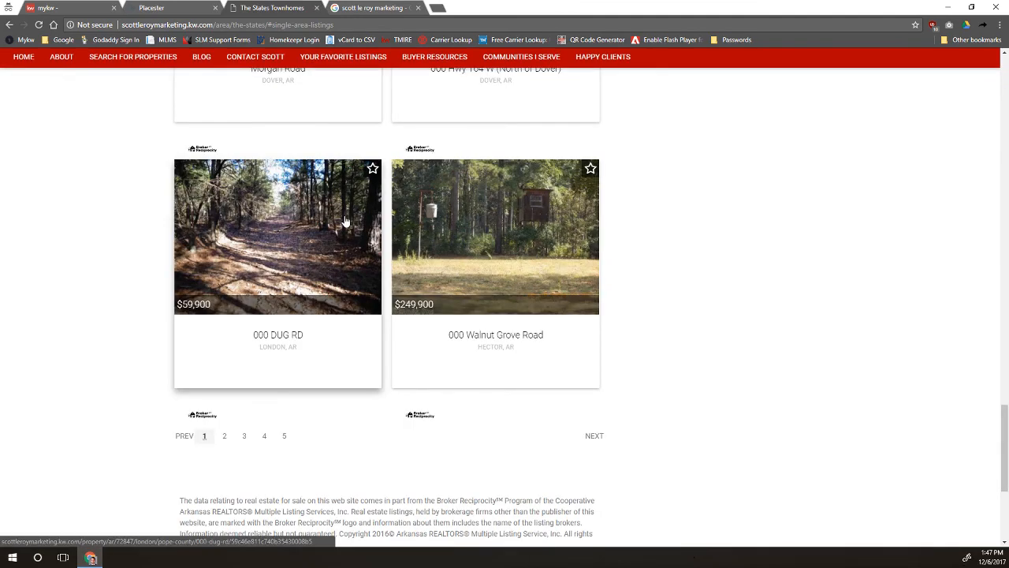